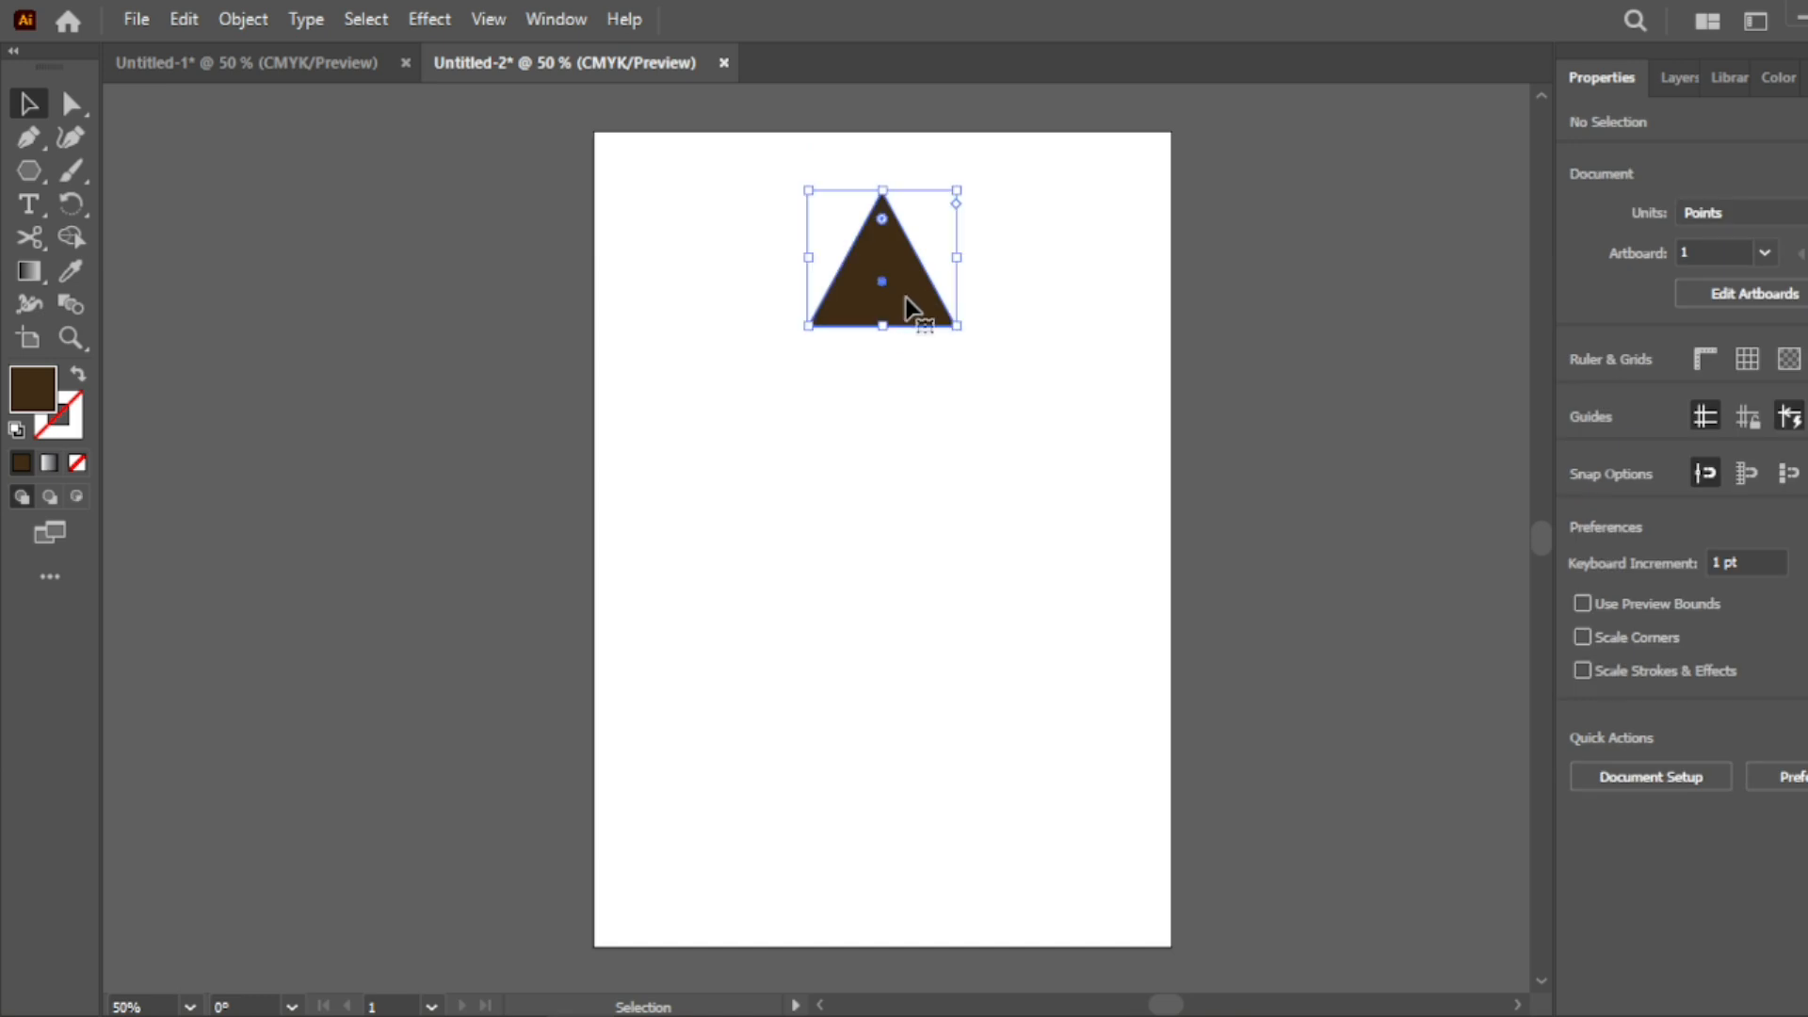
Enlarge the brown triangle to about 182 × 170 pt and centre it horizontally near the artboard's top.
drag(957, 328, 987, 361)
click(1103, 314)
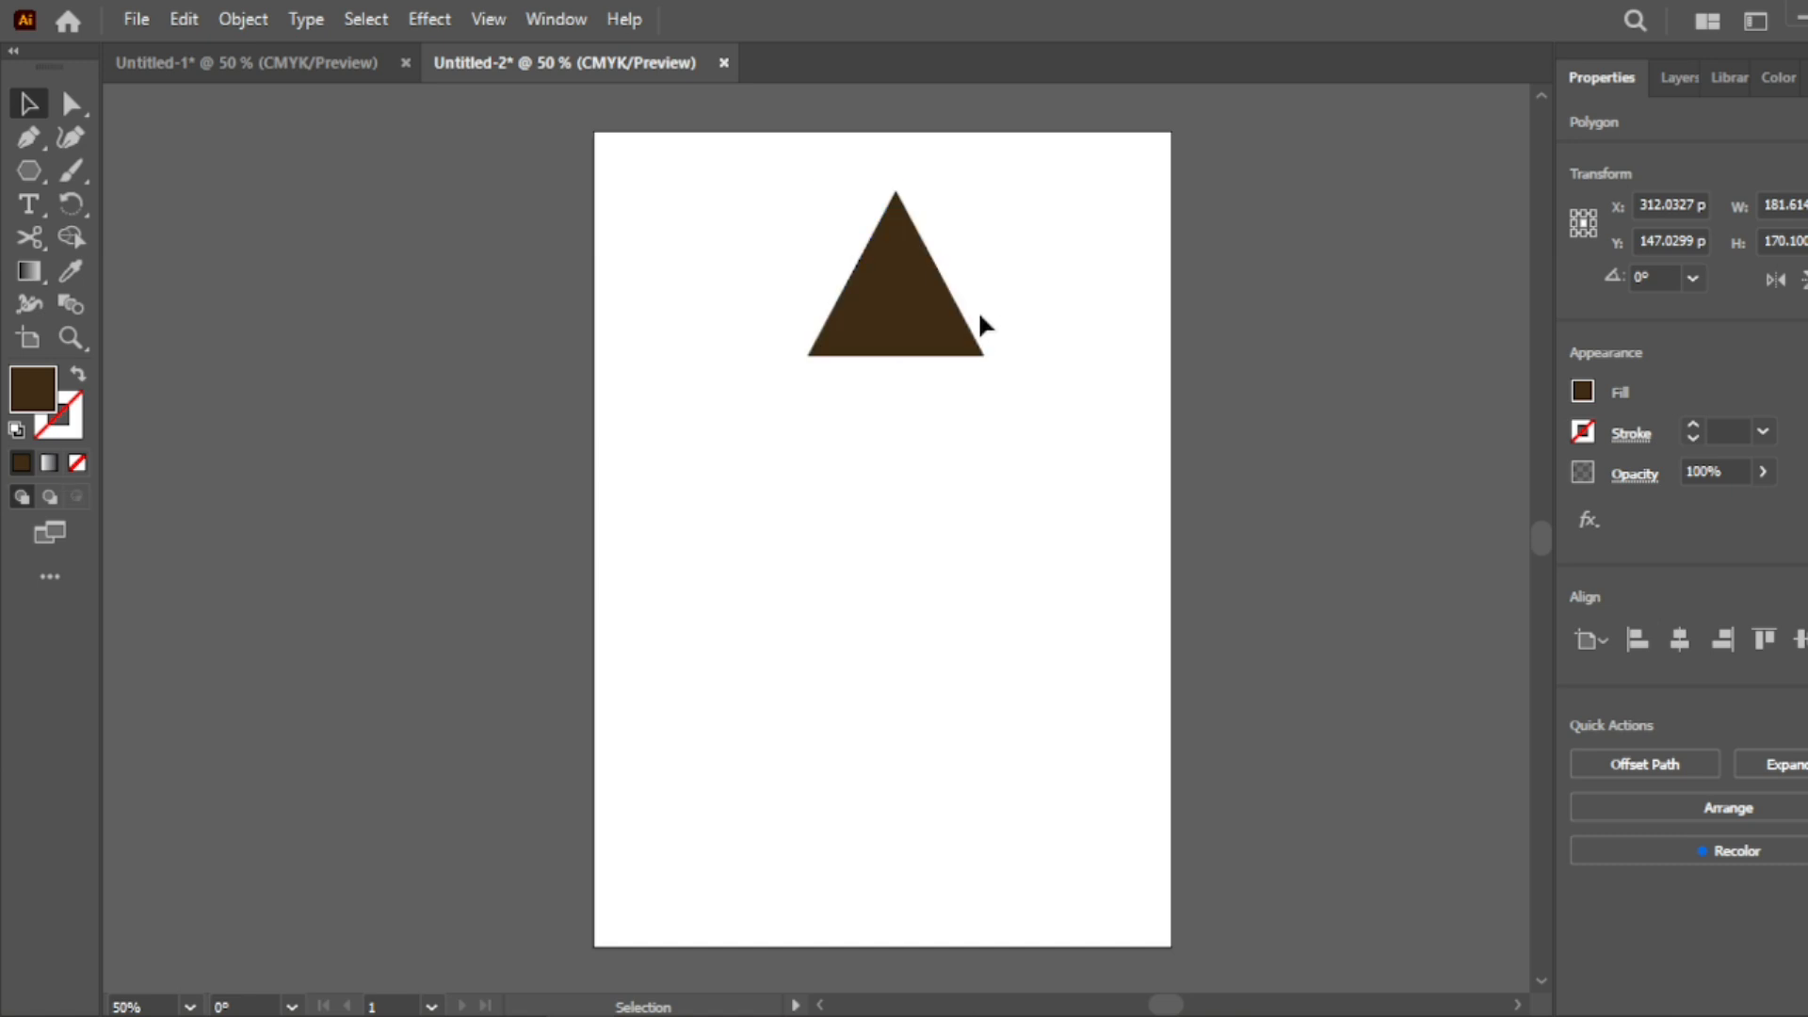
drag(927, 304, 920, 305)
click(967, 527)
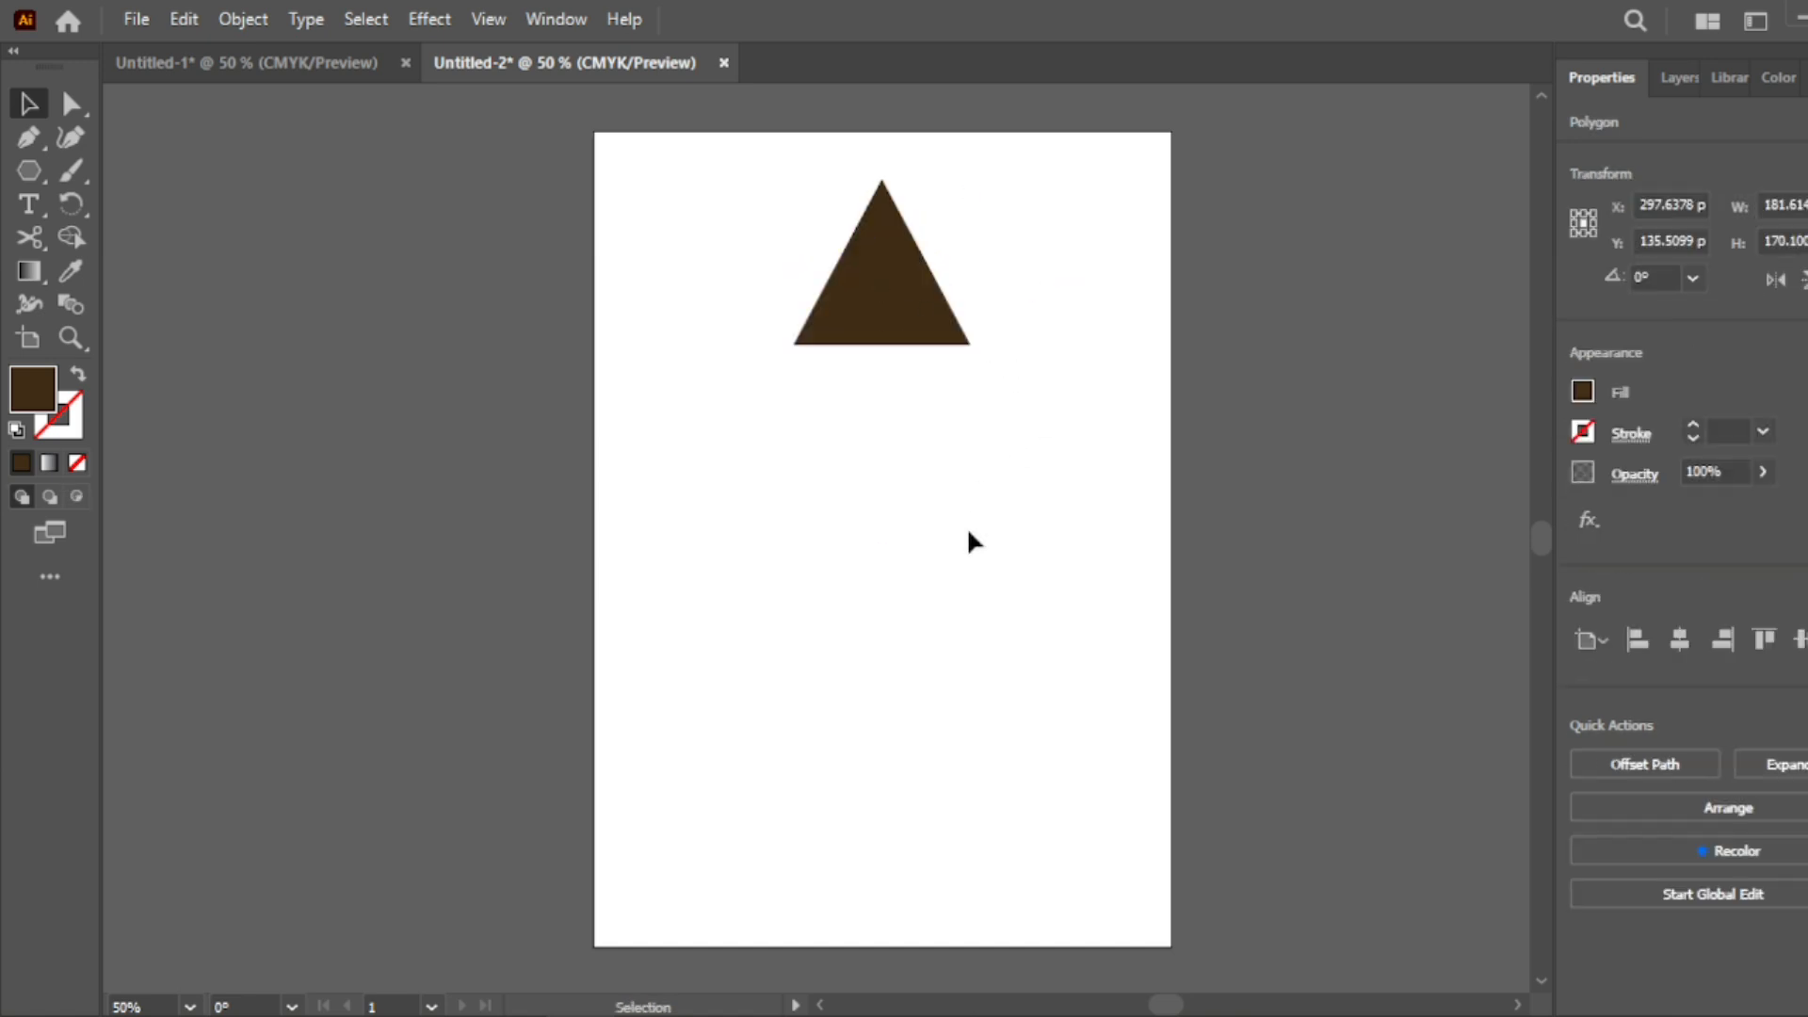
Duplicate the triangle slightly lower on the same centre line and scale the copy uniformly to 125%.
drag(911, 297, 913, 361)
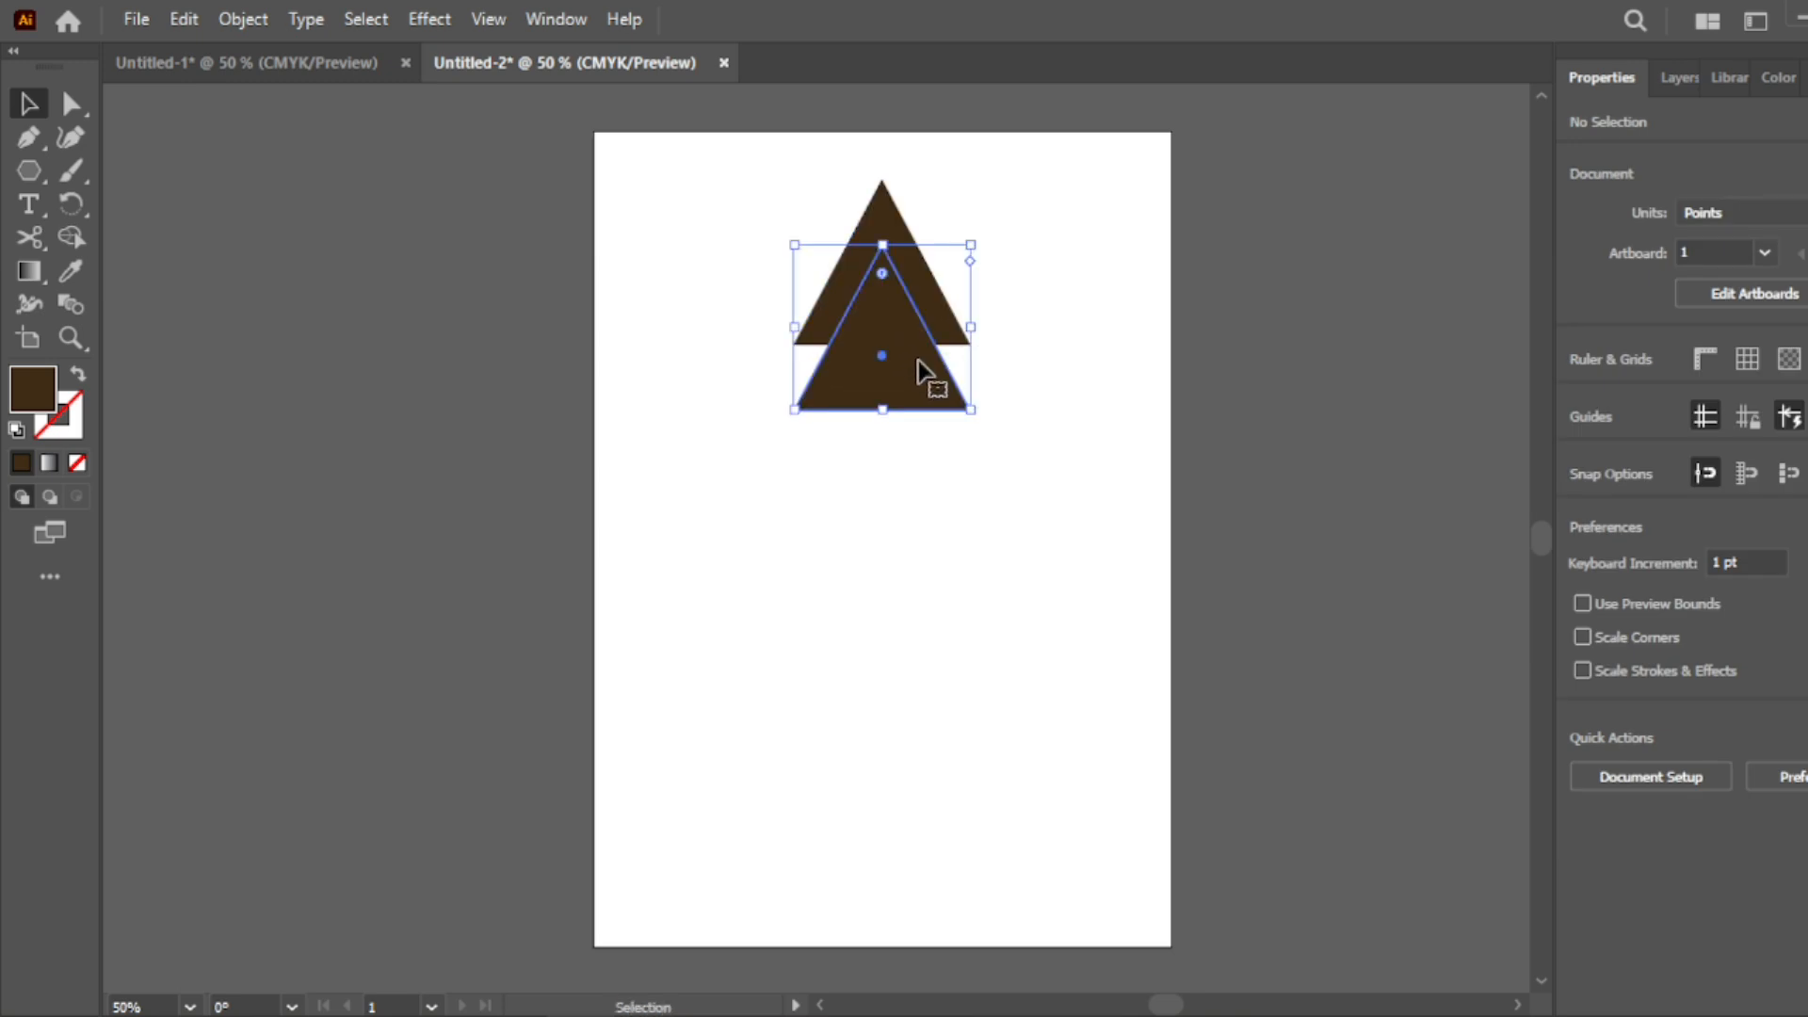
right_click(926, 380)
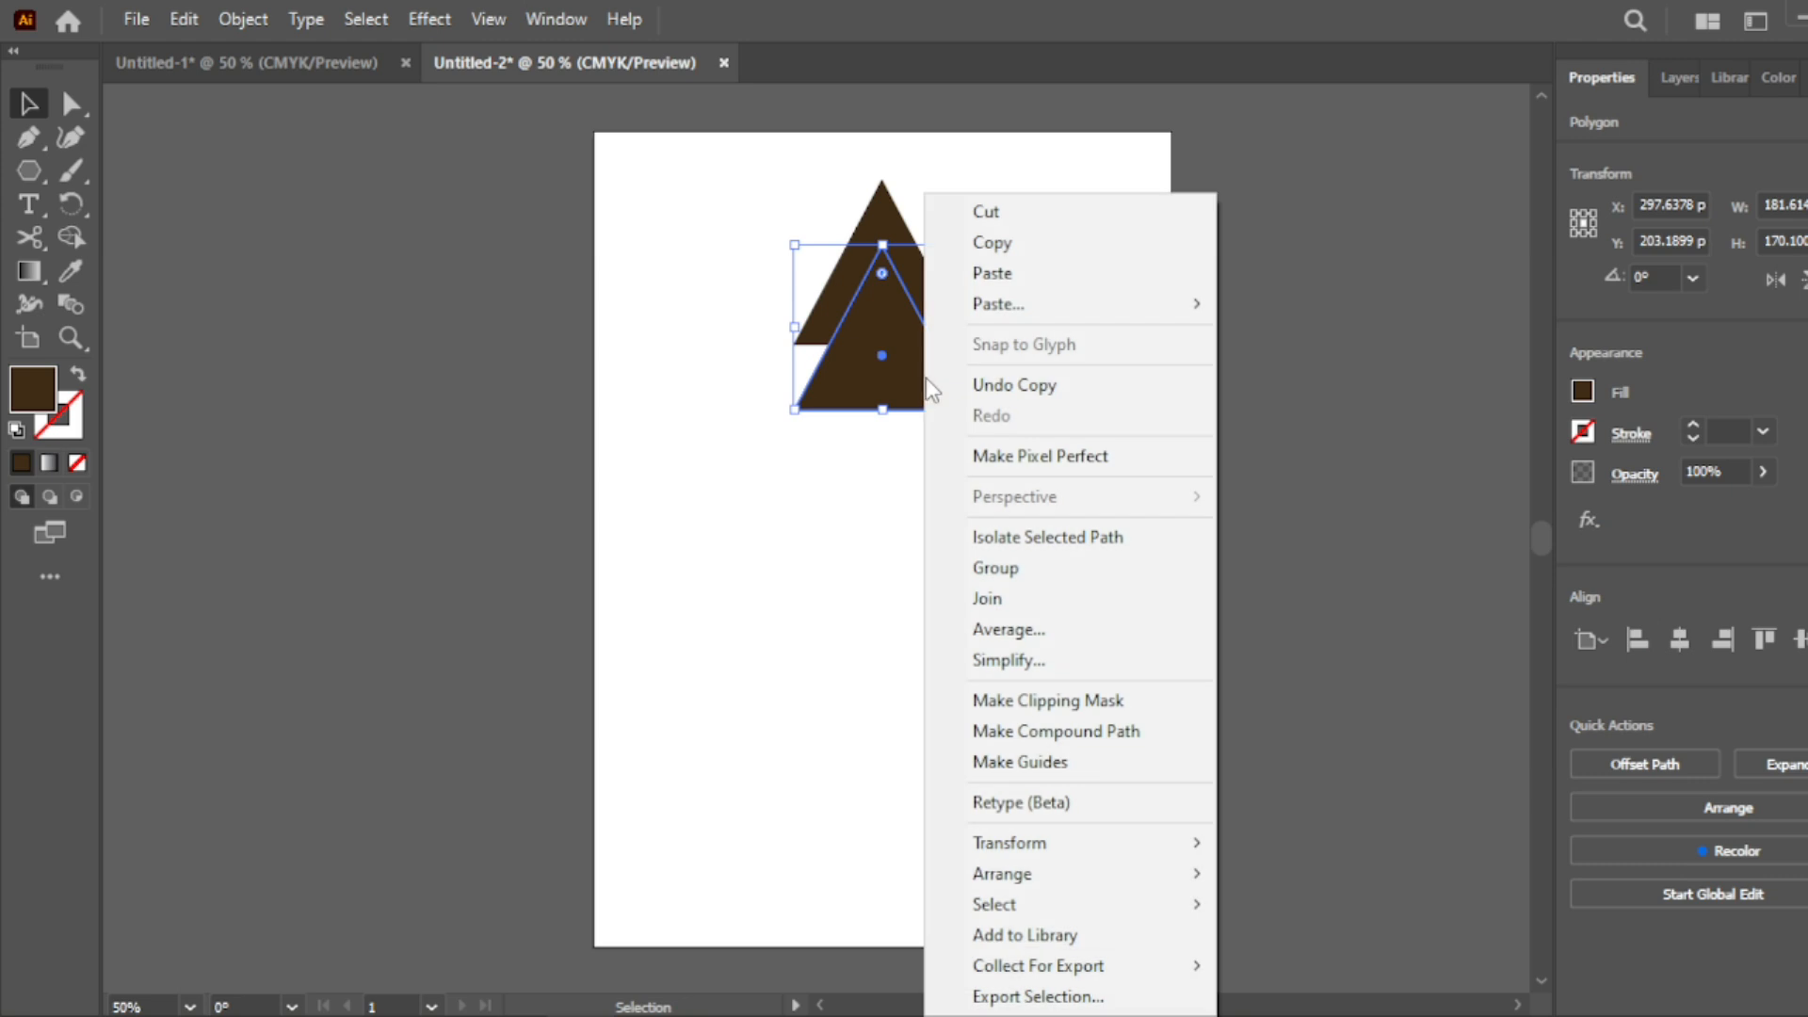
mouse_move(1025, 880)
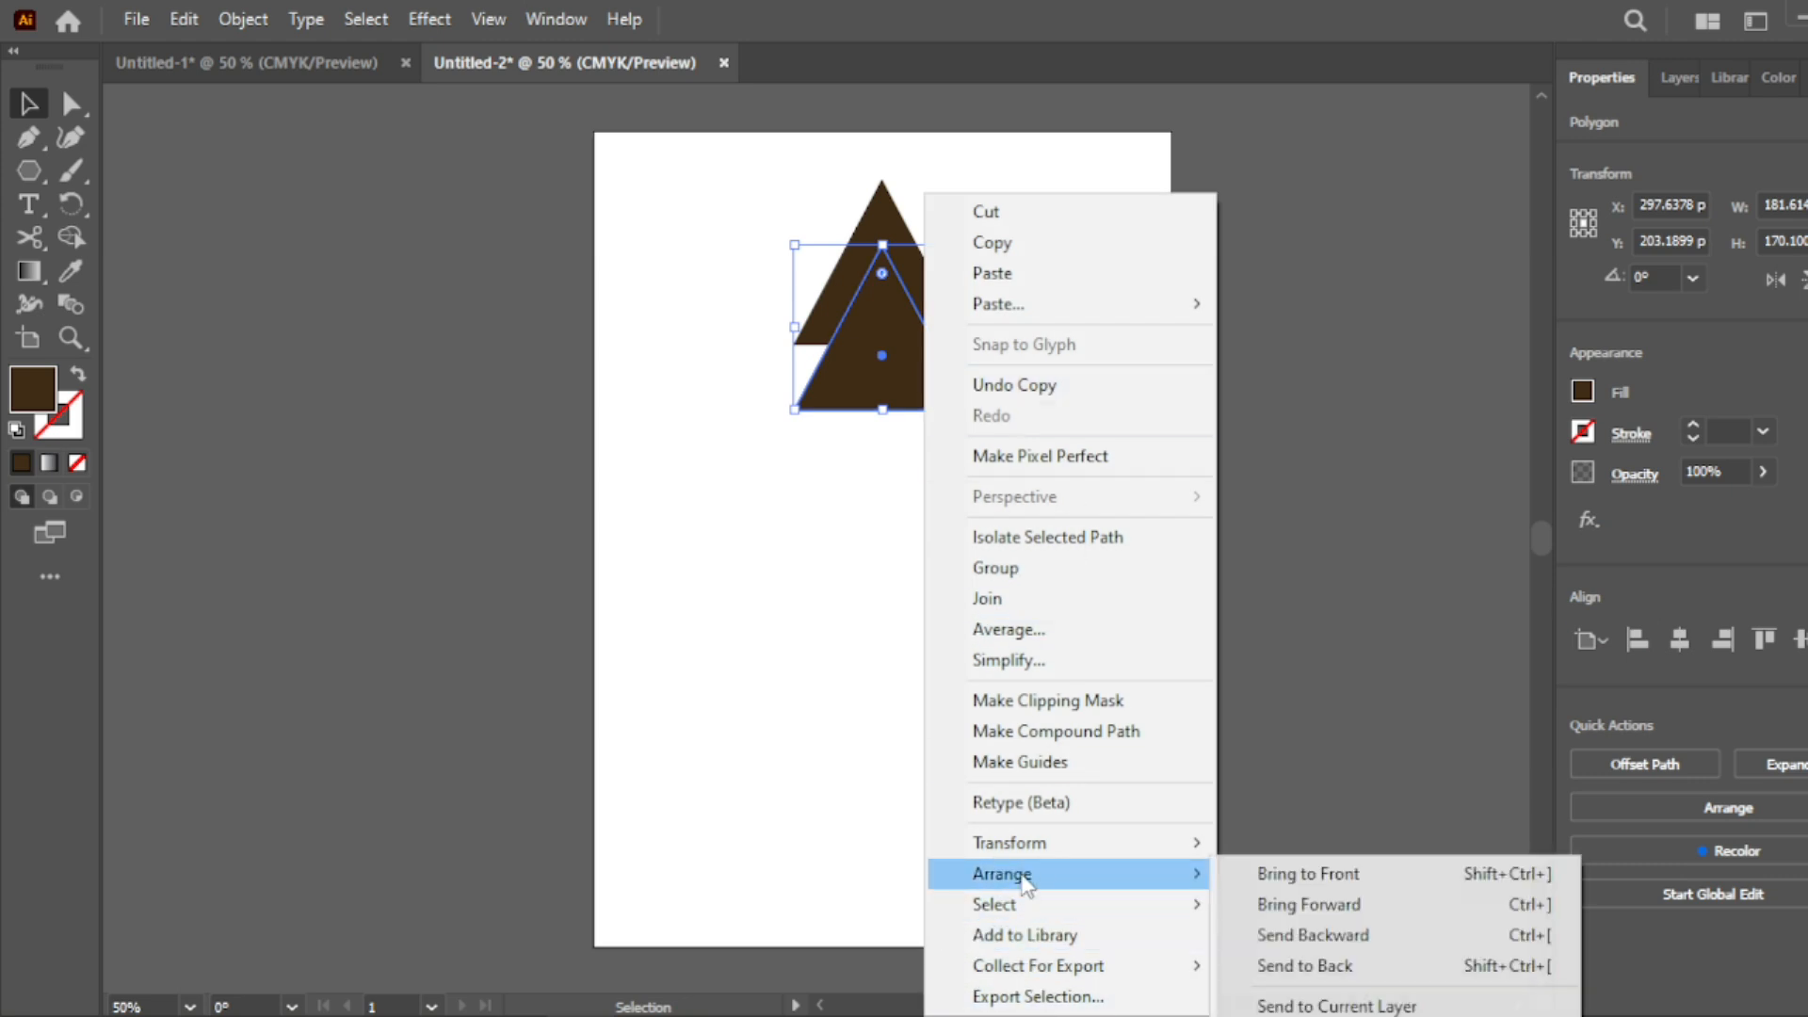
mouse_move(1065, 834)
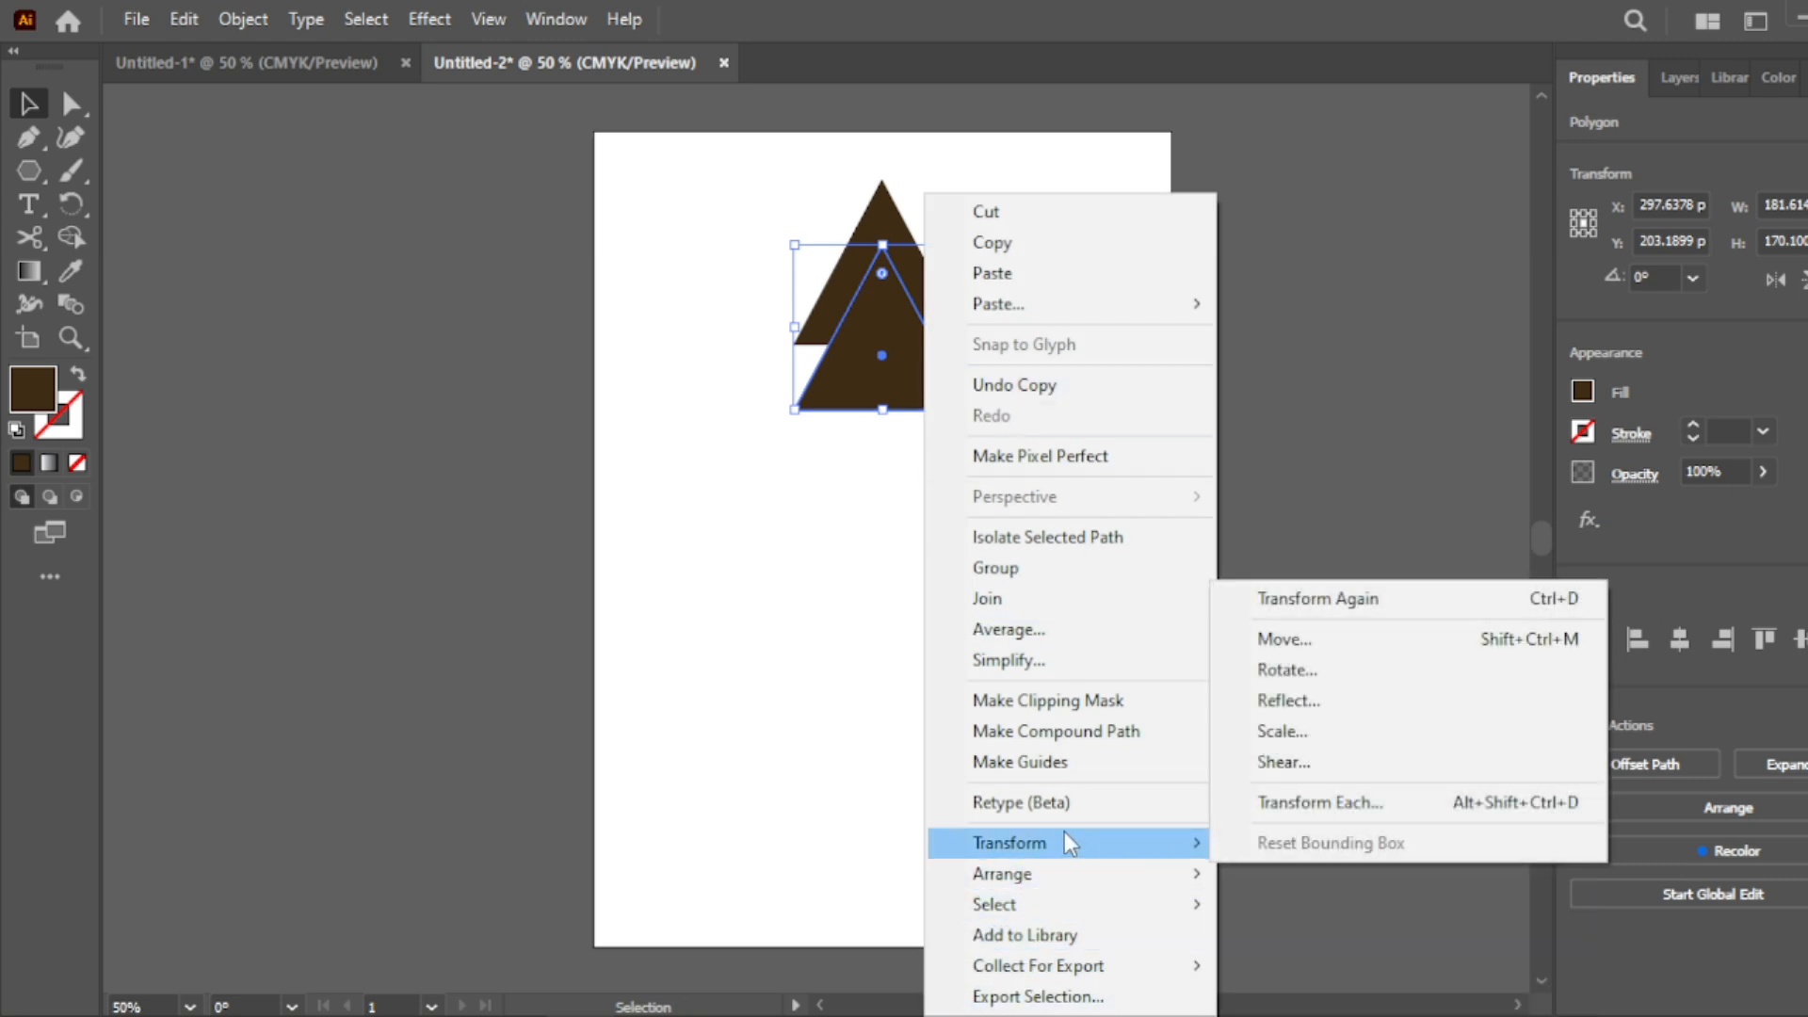
click(1372, 740)
click(963, 753)
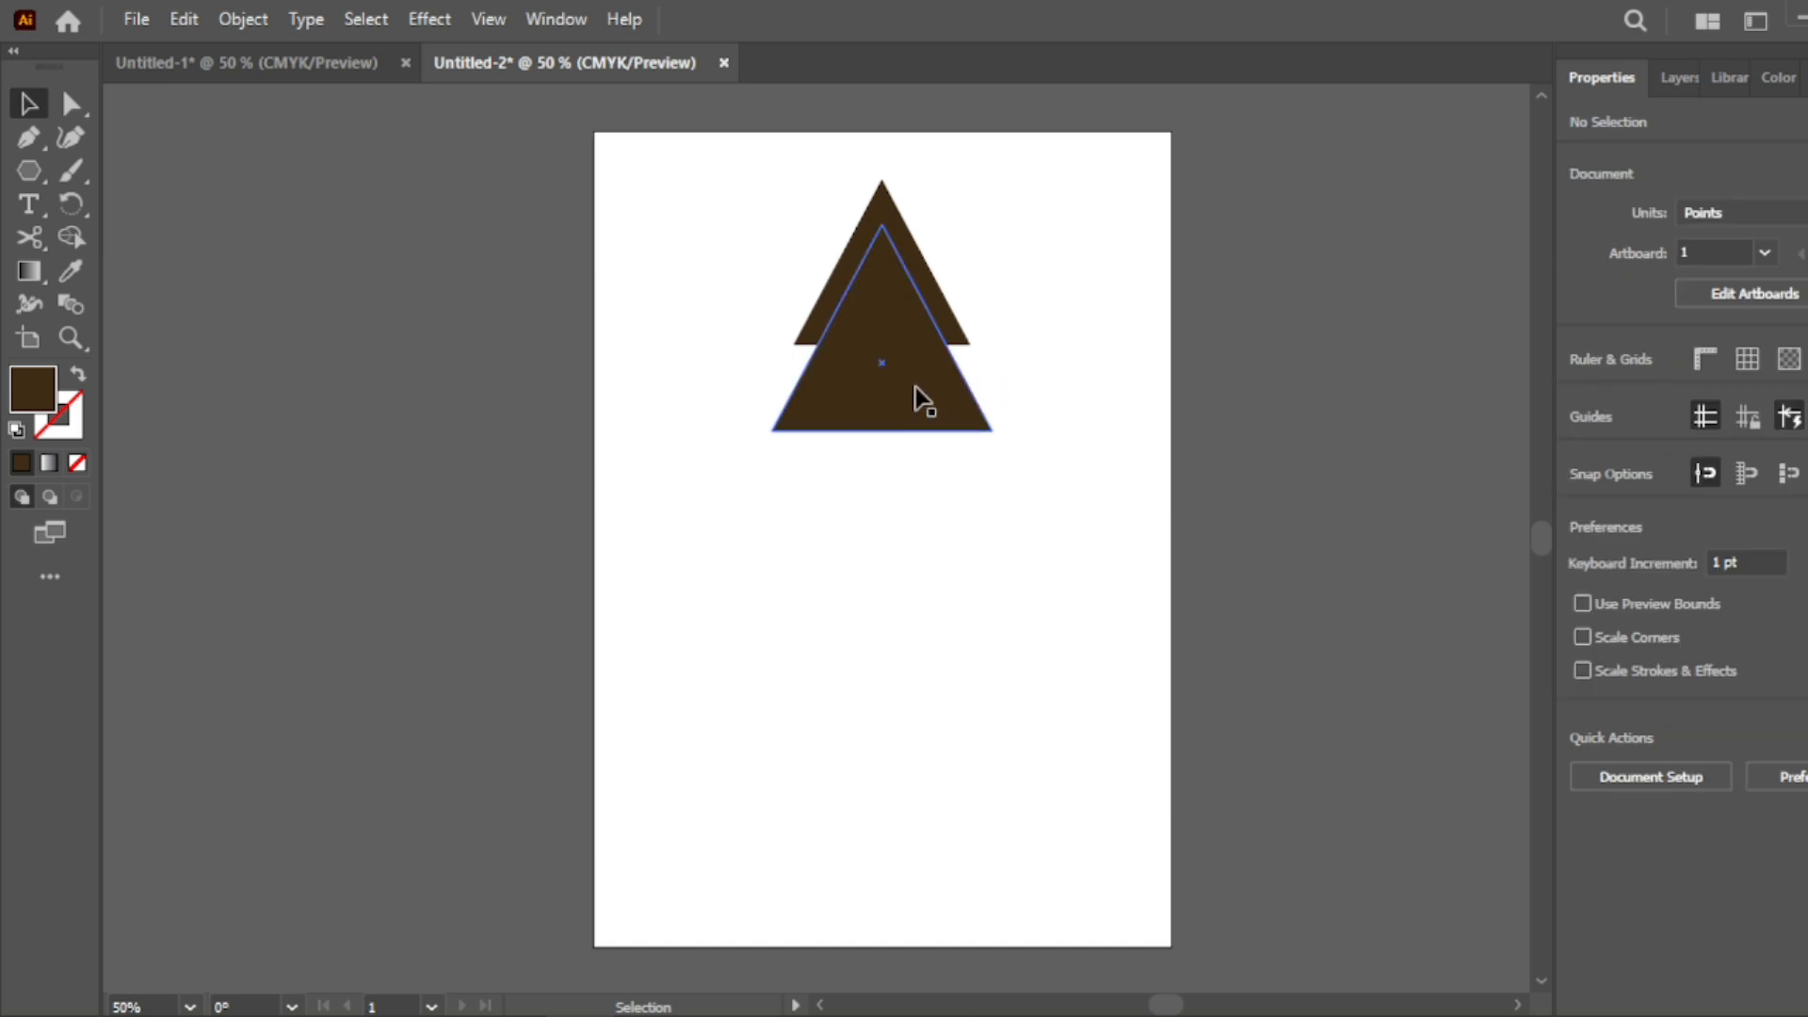
Duplicate the second triangle lower down as a third tier and scale that copy uniformly to 125%.
drag(924, 400, 920, 477)
click(1107, 517)
click(919, 462)
right_click(919, 460)
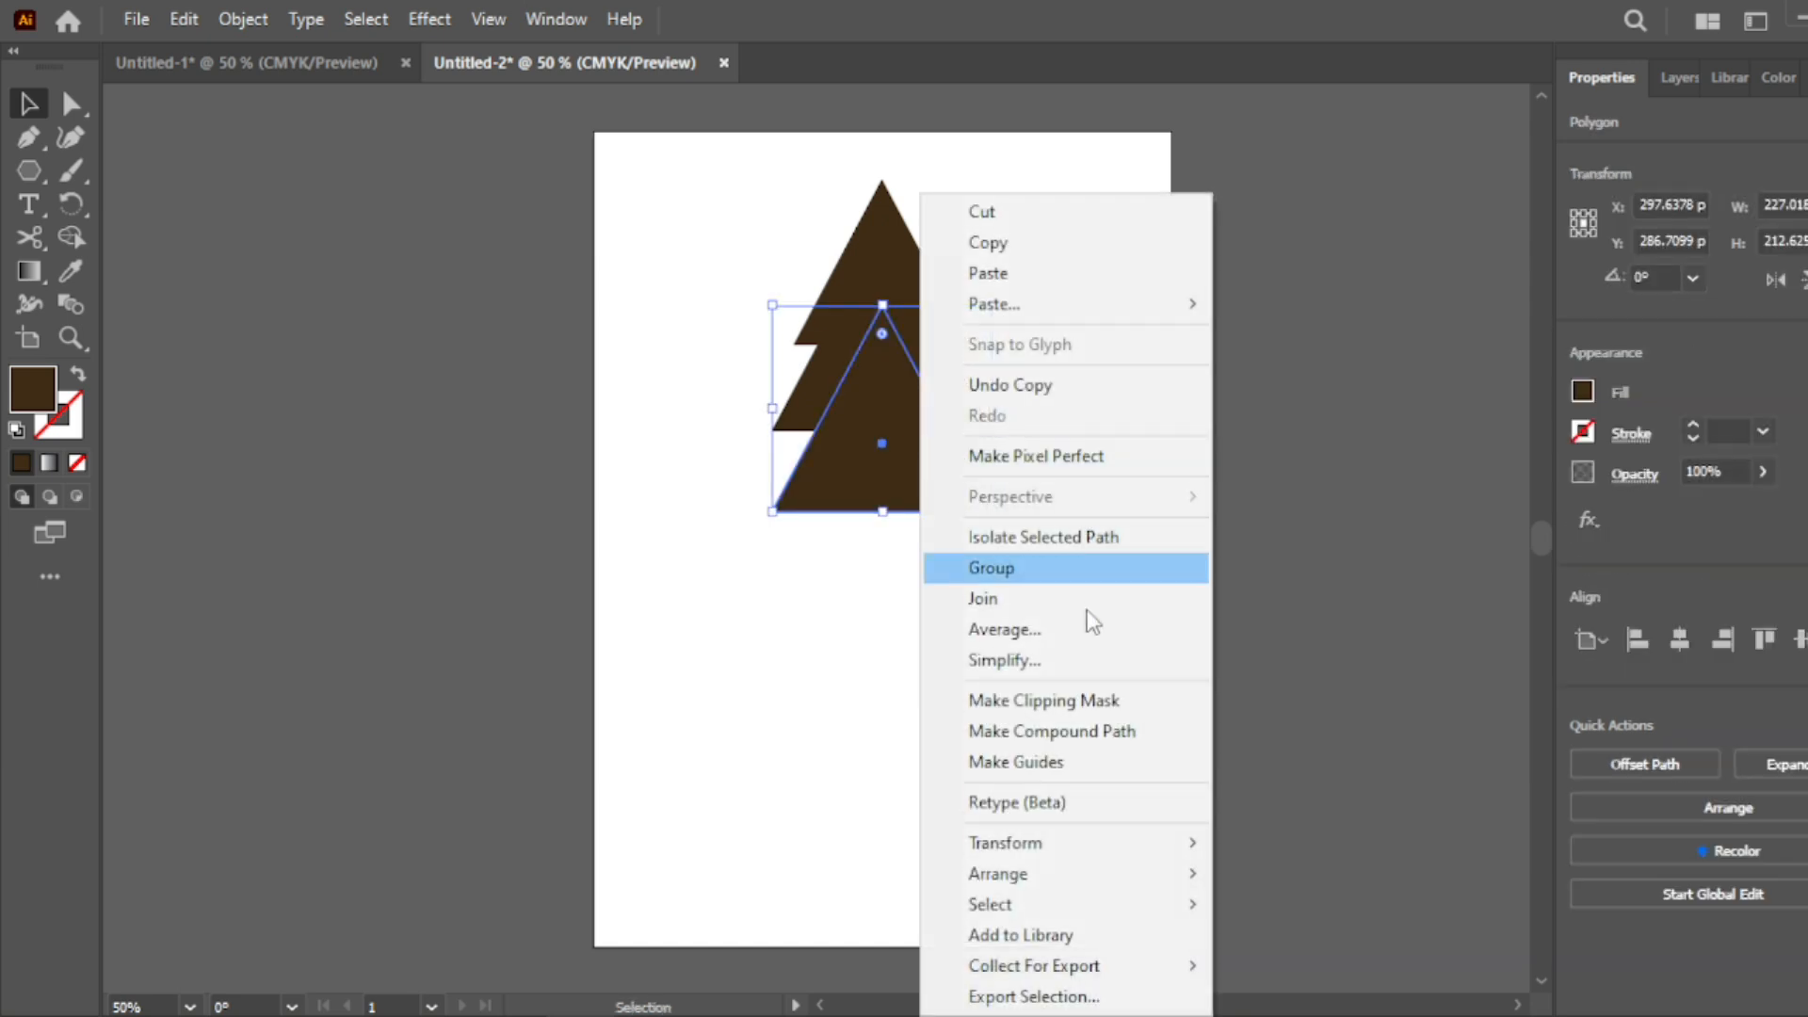
mouse_move(1076, 844)
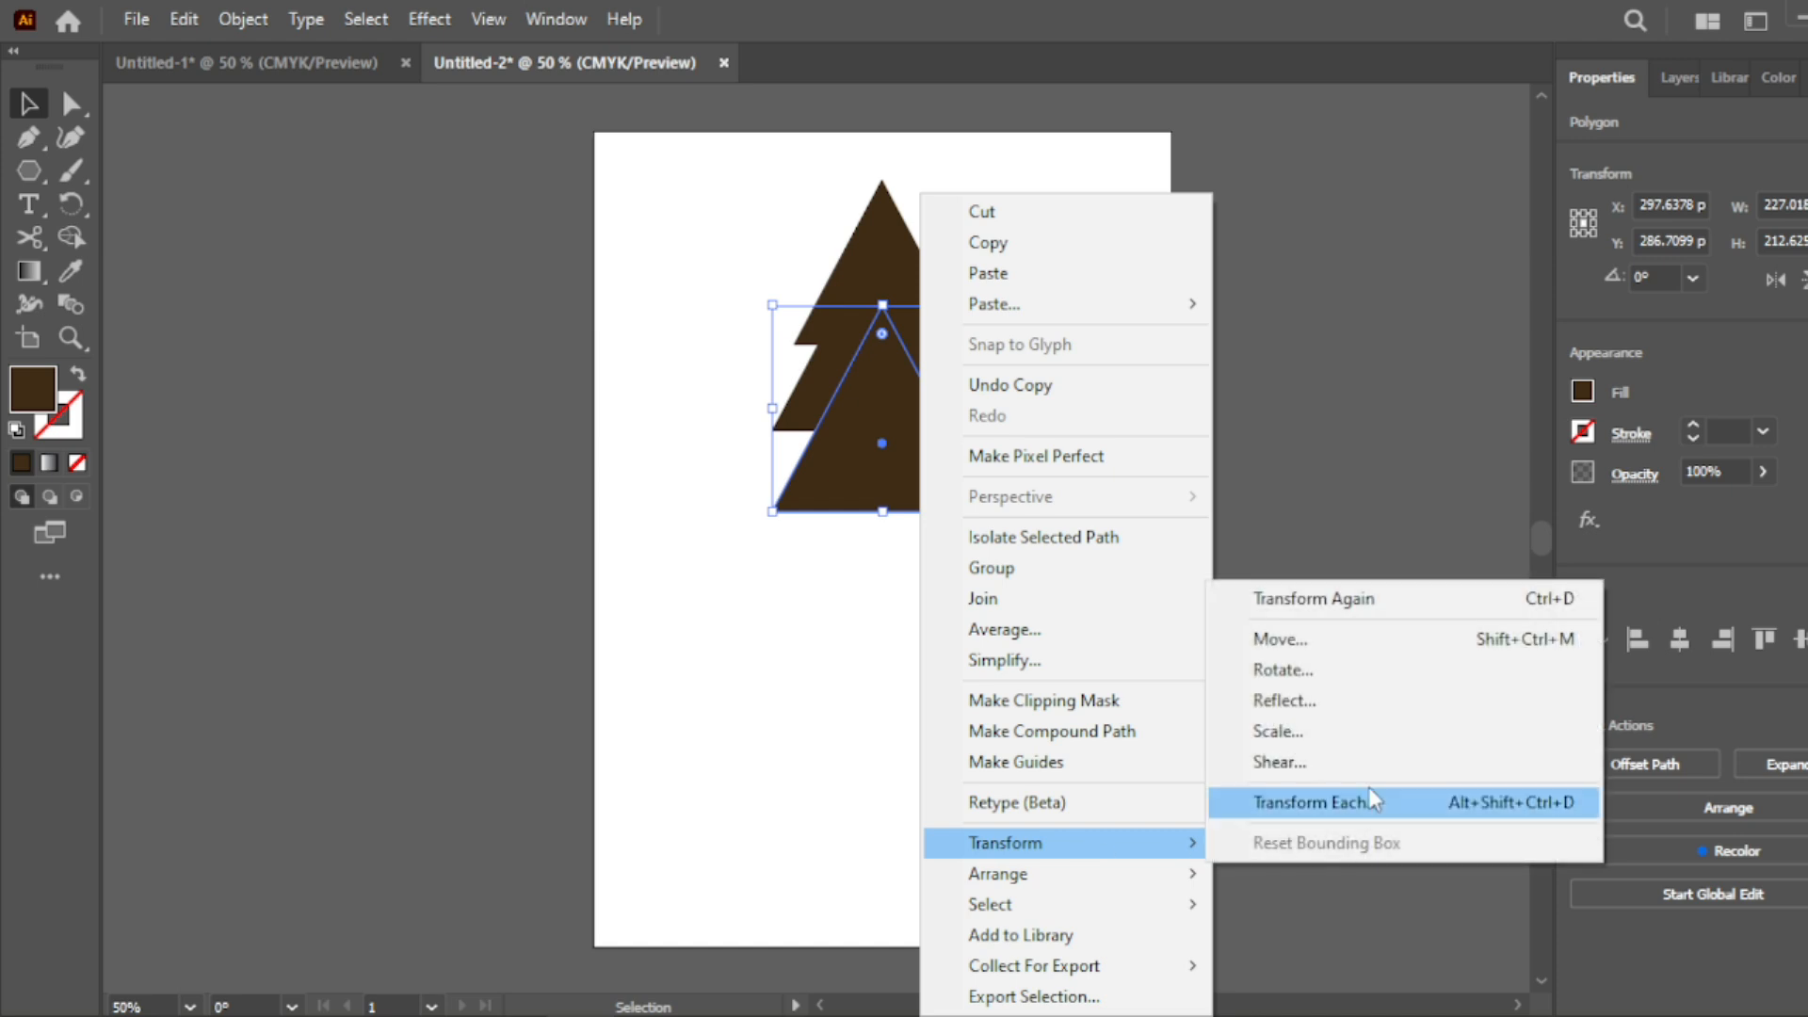
click(1336, 734)
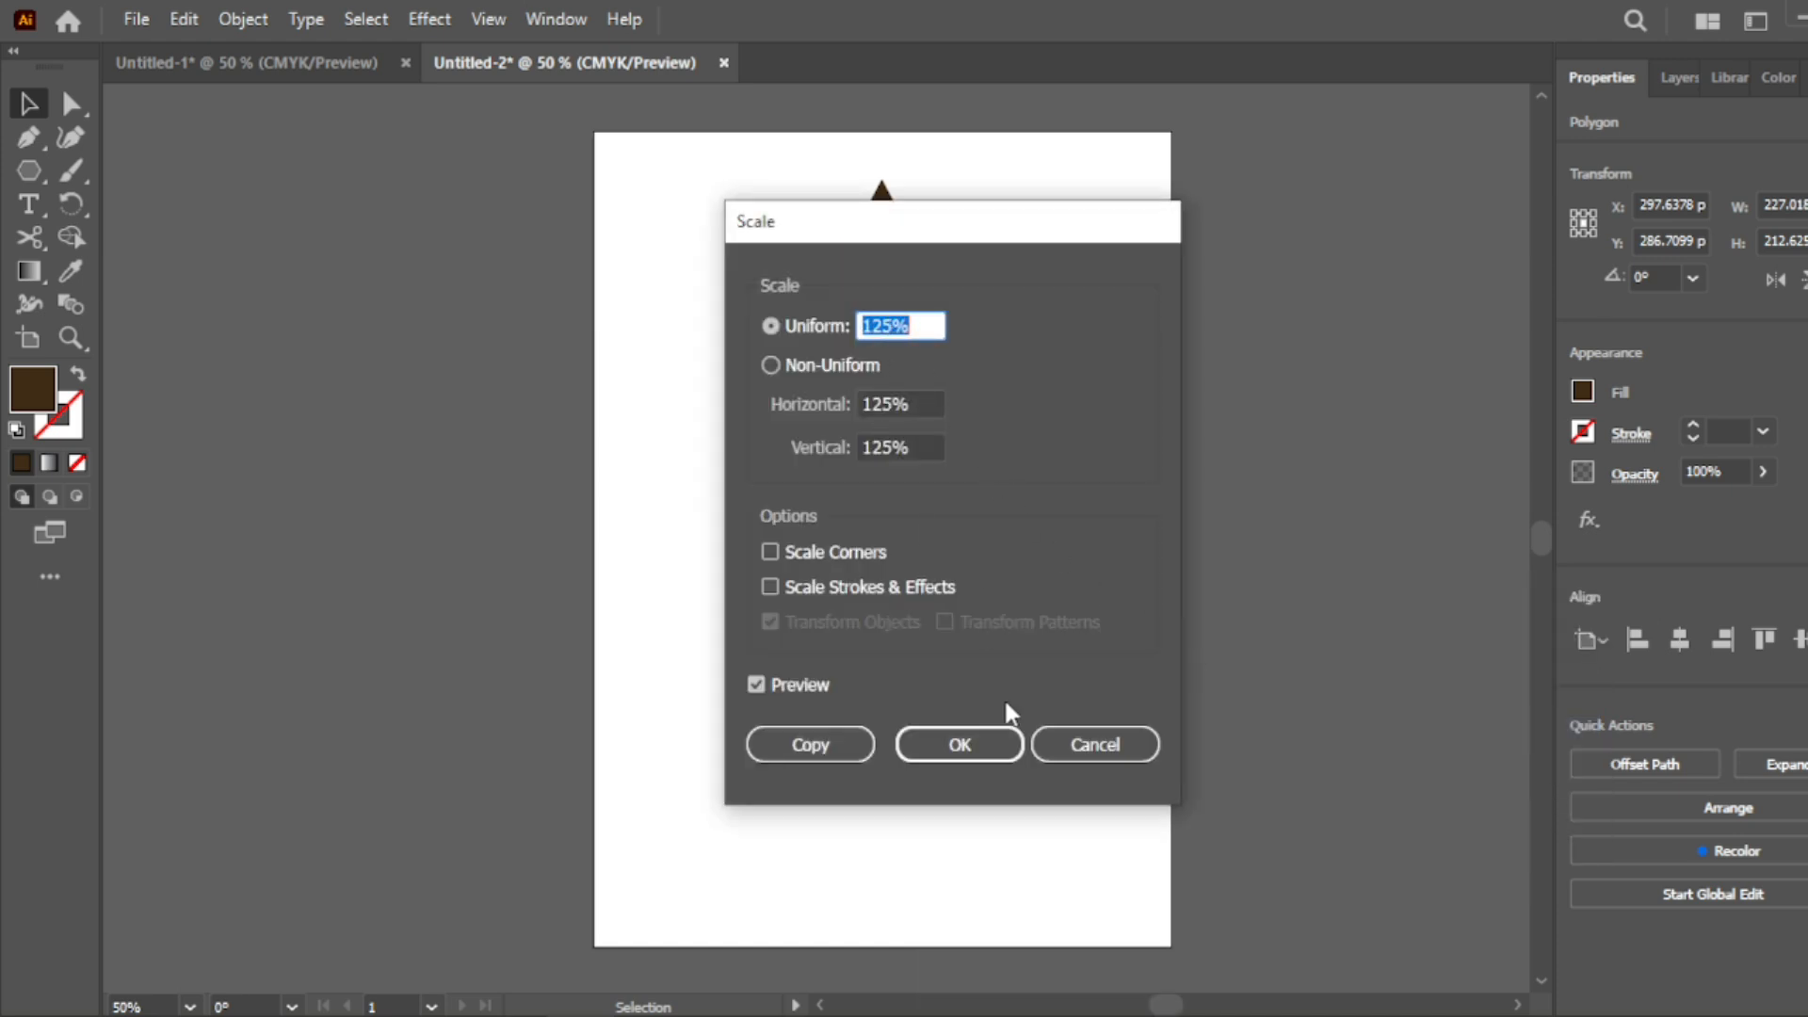
click(1000, 754)
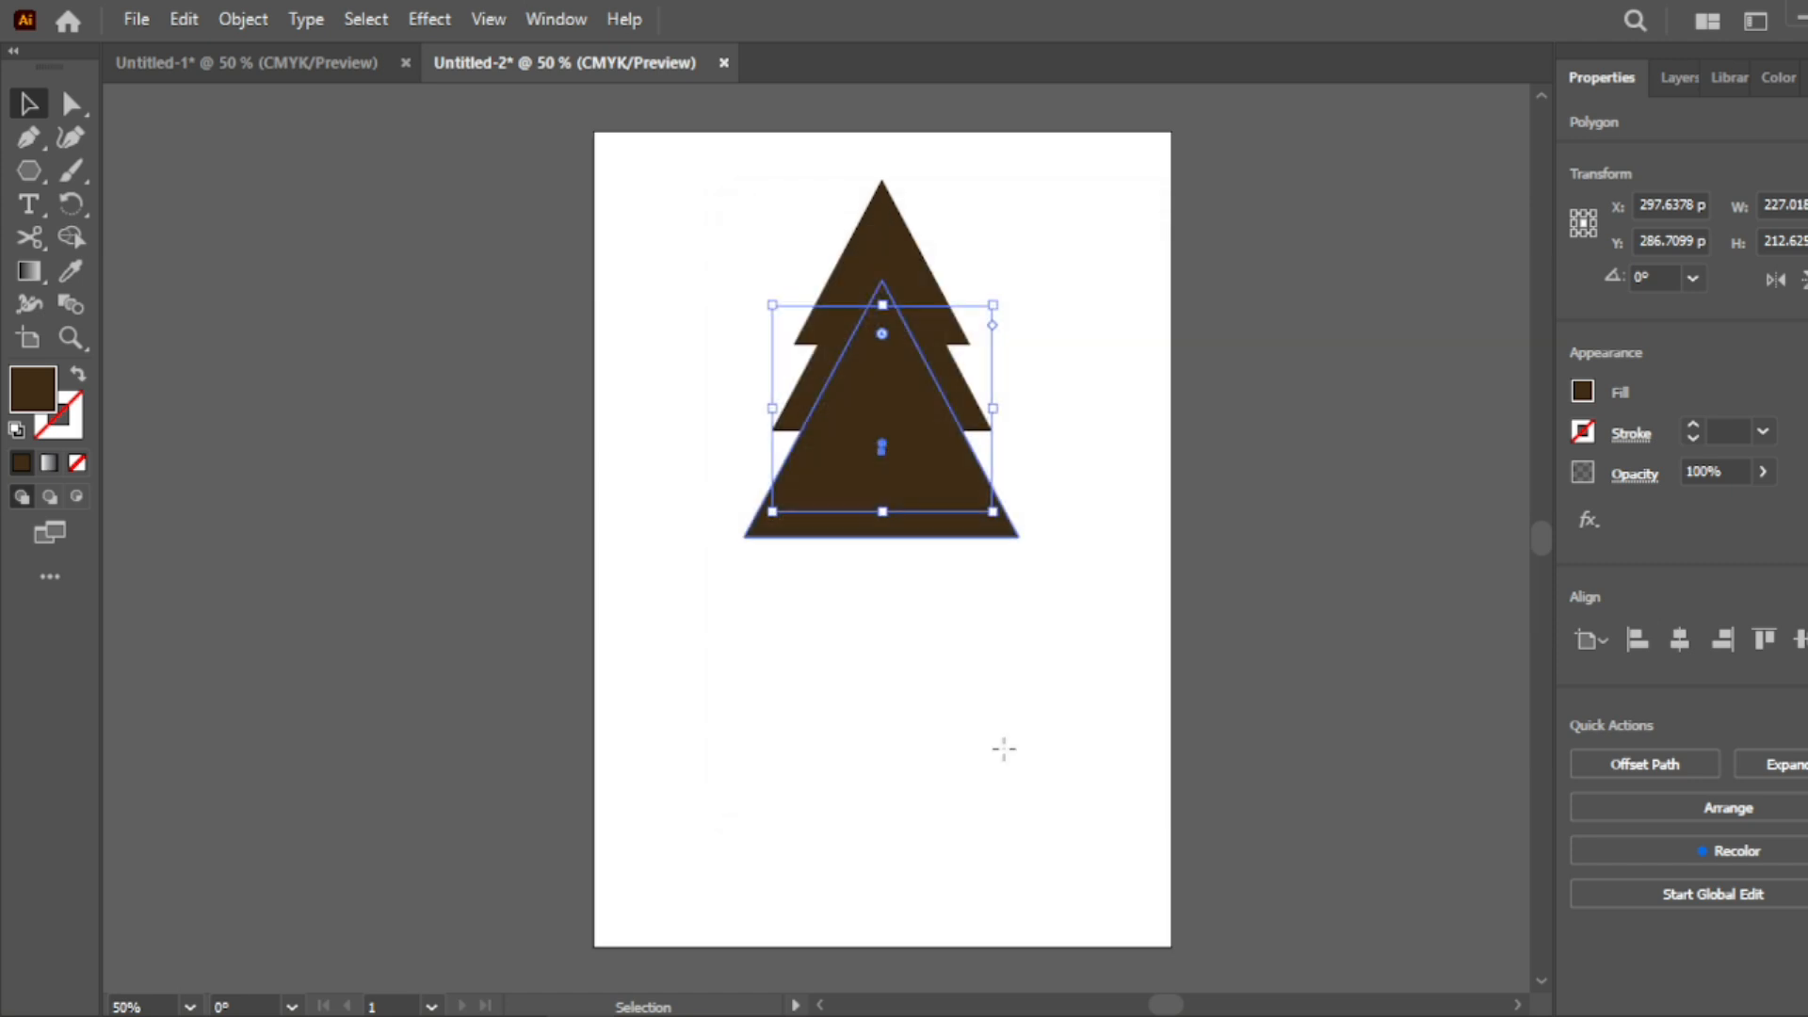
click(1216, 505)
Duplicate the third triangle as the lowest tier, scale it uniformly to 125%, and centre it so it overlaps the tier above.
click(946, 497)
drag(951, 496, 954, 600)
right_click(951, 626)
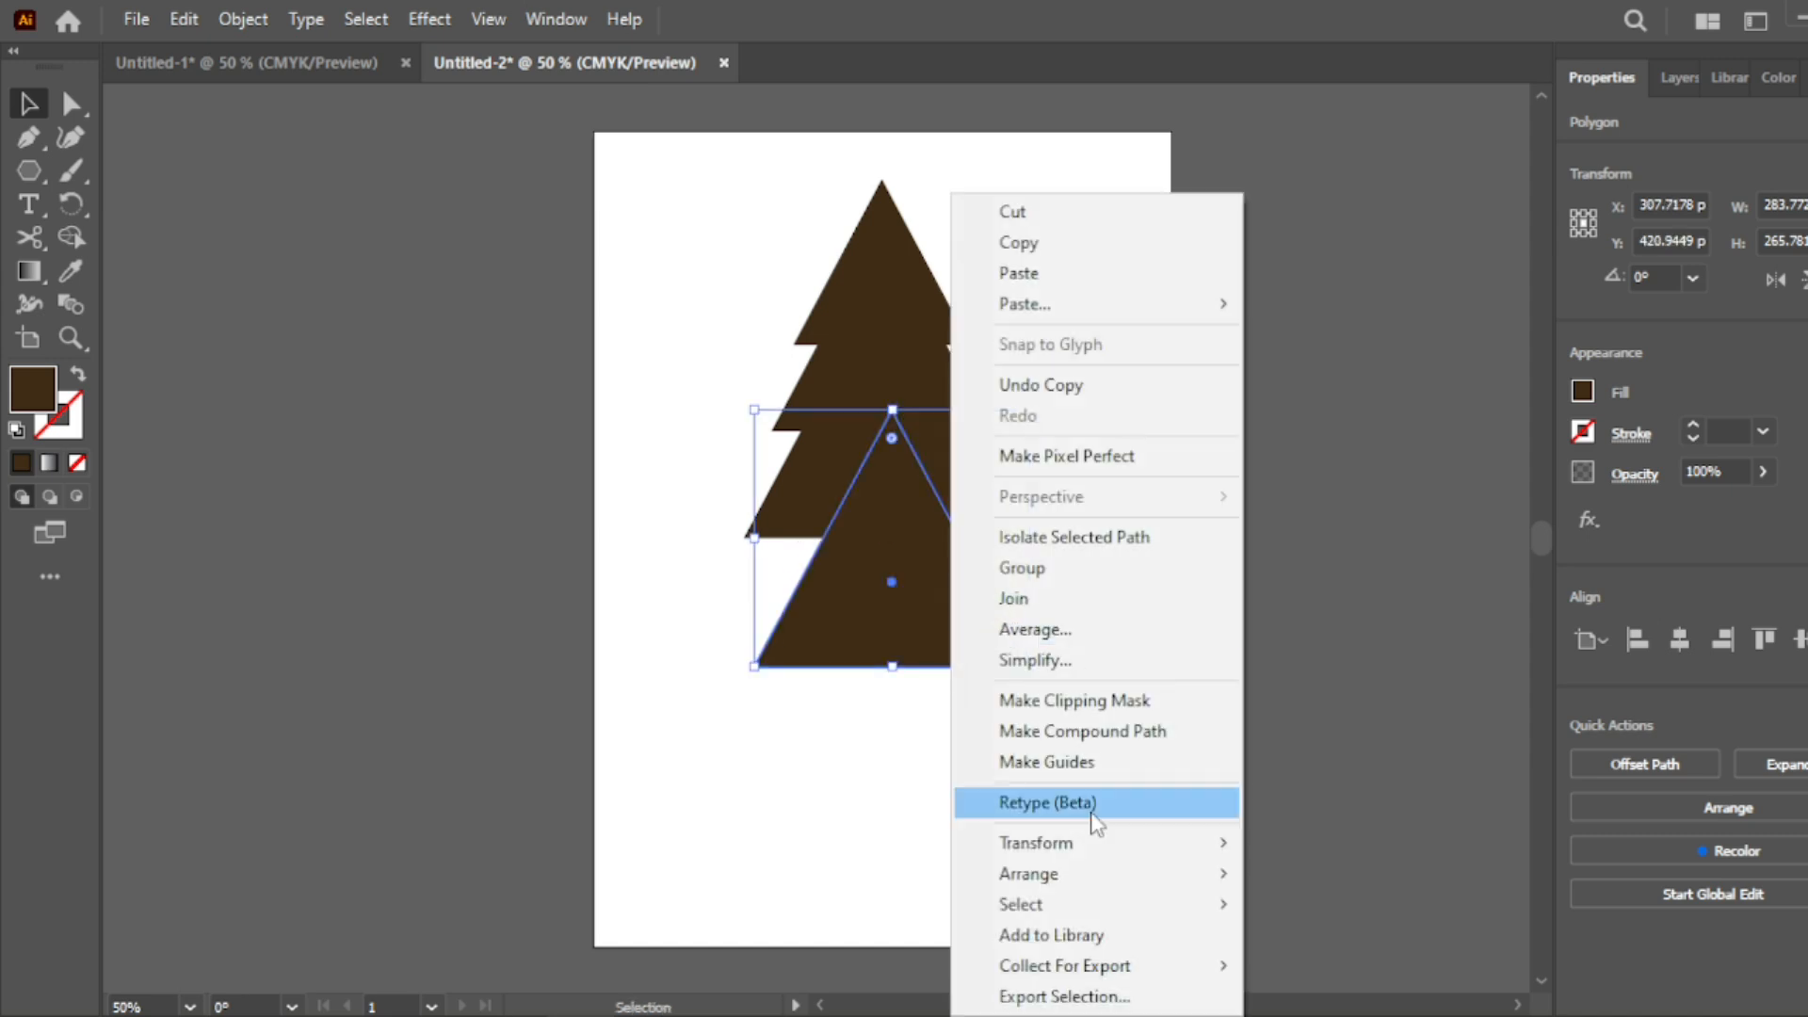
mouse_move(1185, 840)
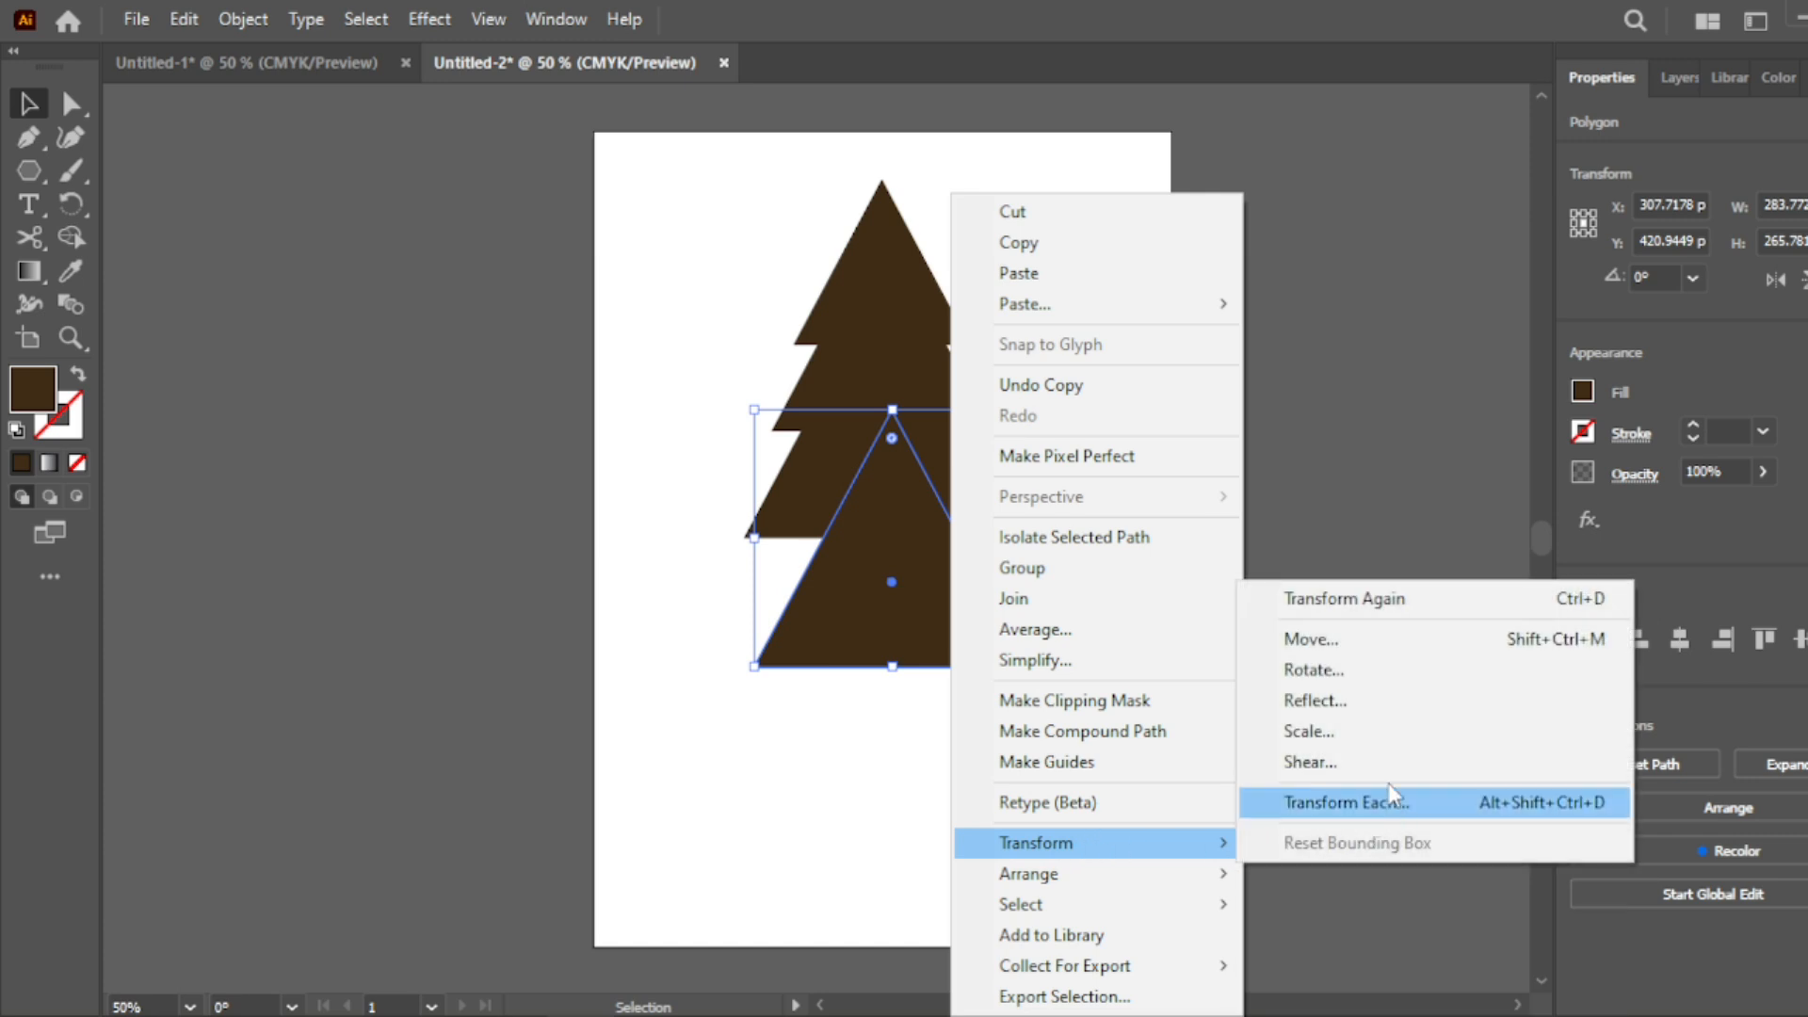
click(1381, 738)
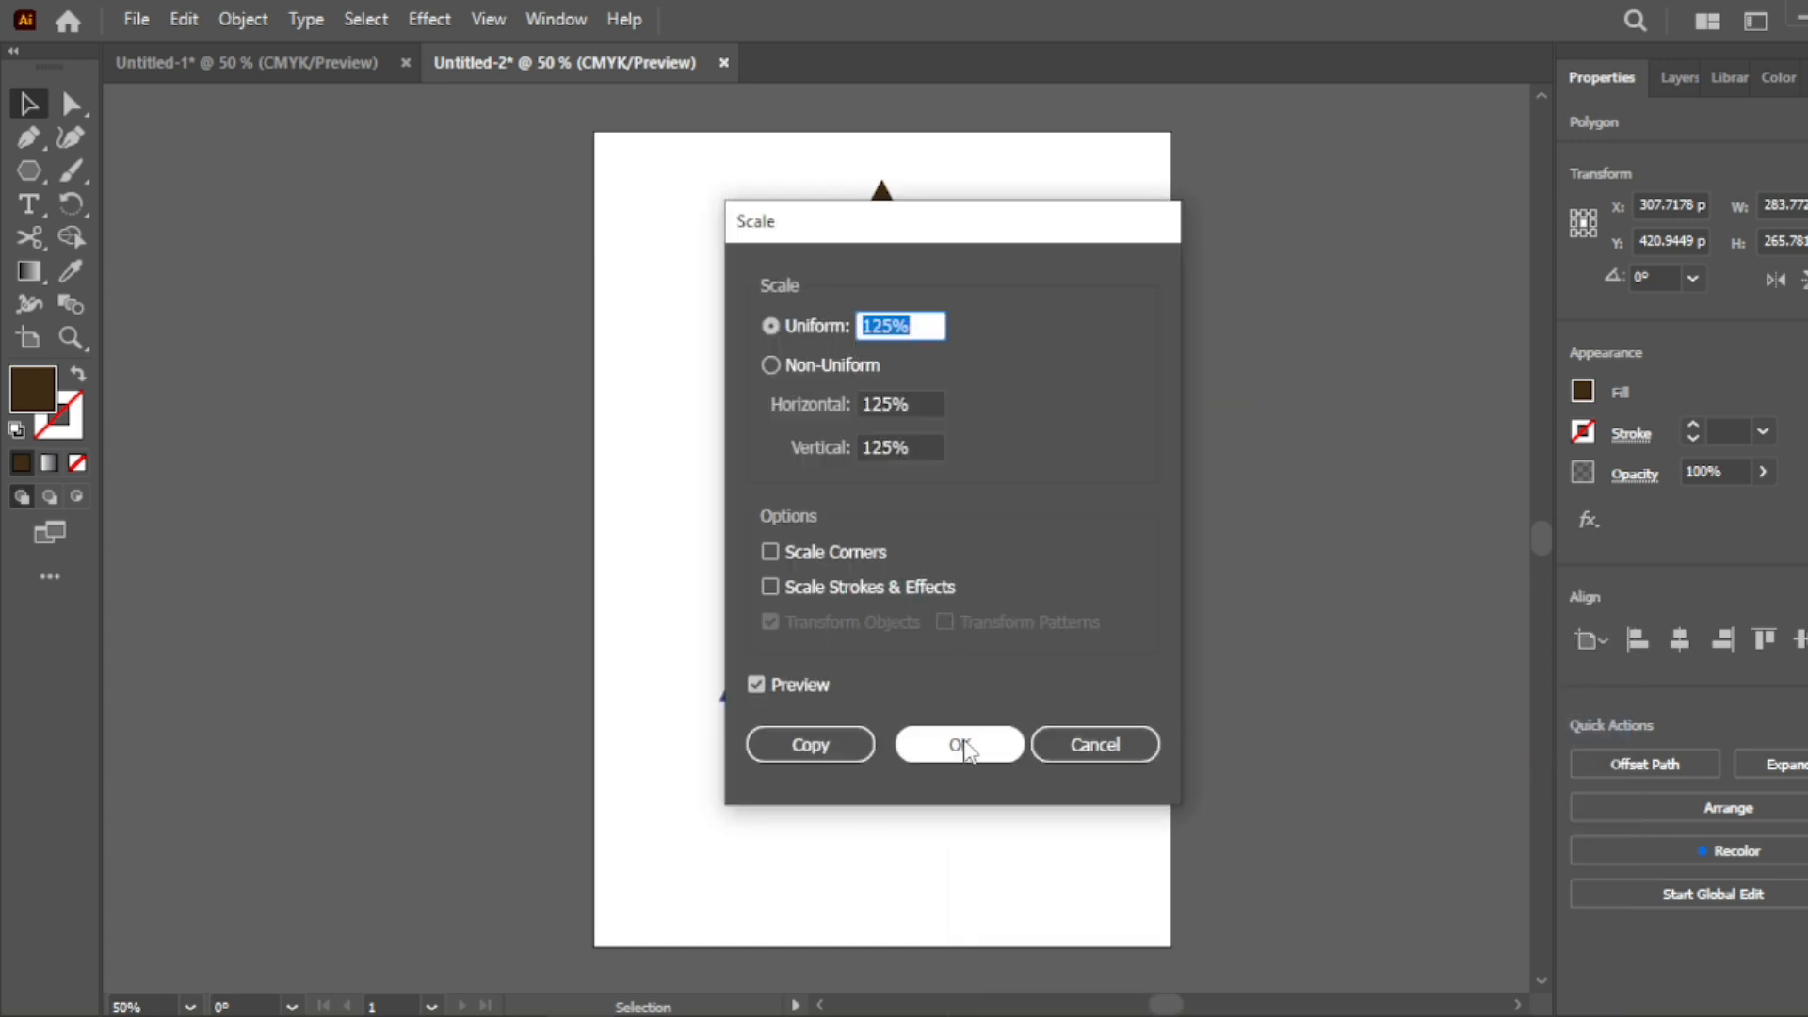
click(961, 745)
drag(946, 638, 939, 590)
click(1149, 601)
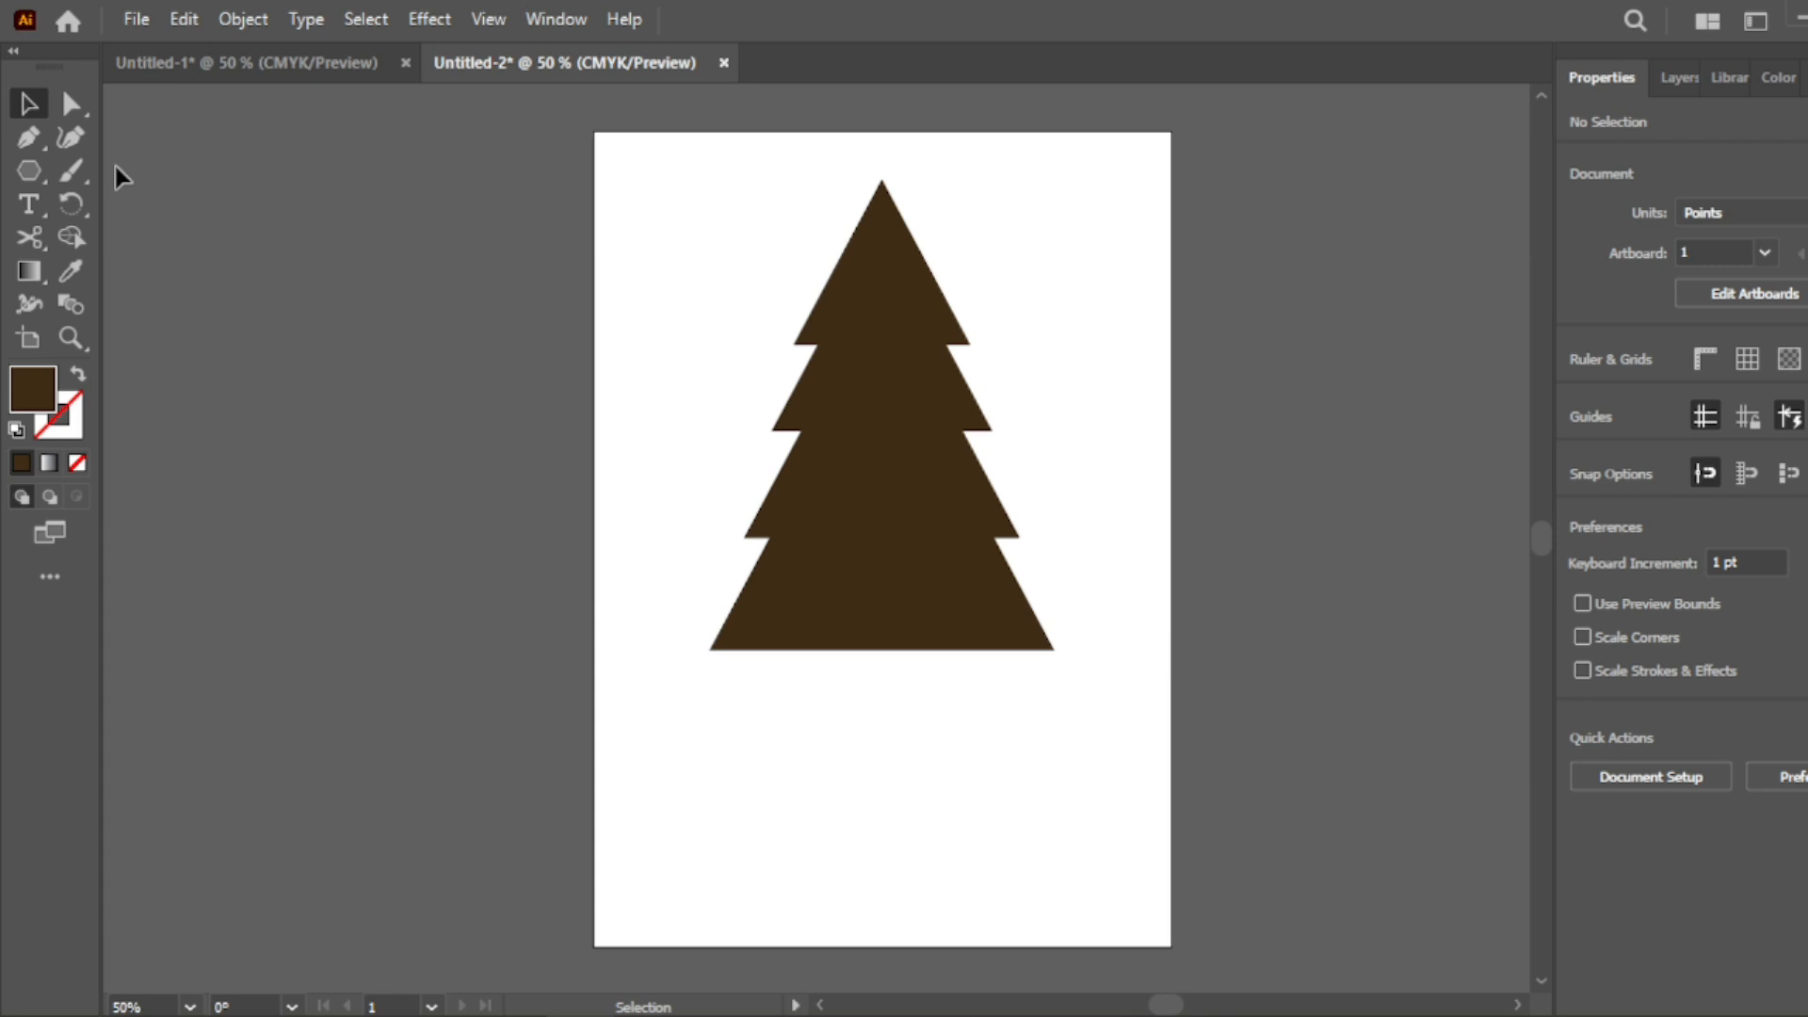
Draw a trunk rectangle about 89 × 251 pt and move it under the tree's centre, overlapping the lowest triangle.
drag(40, 166, 124, 162)
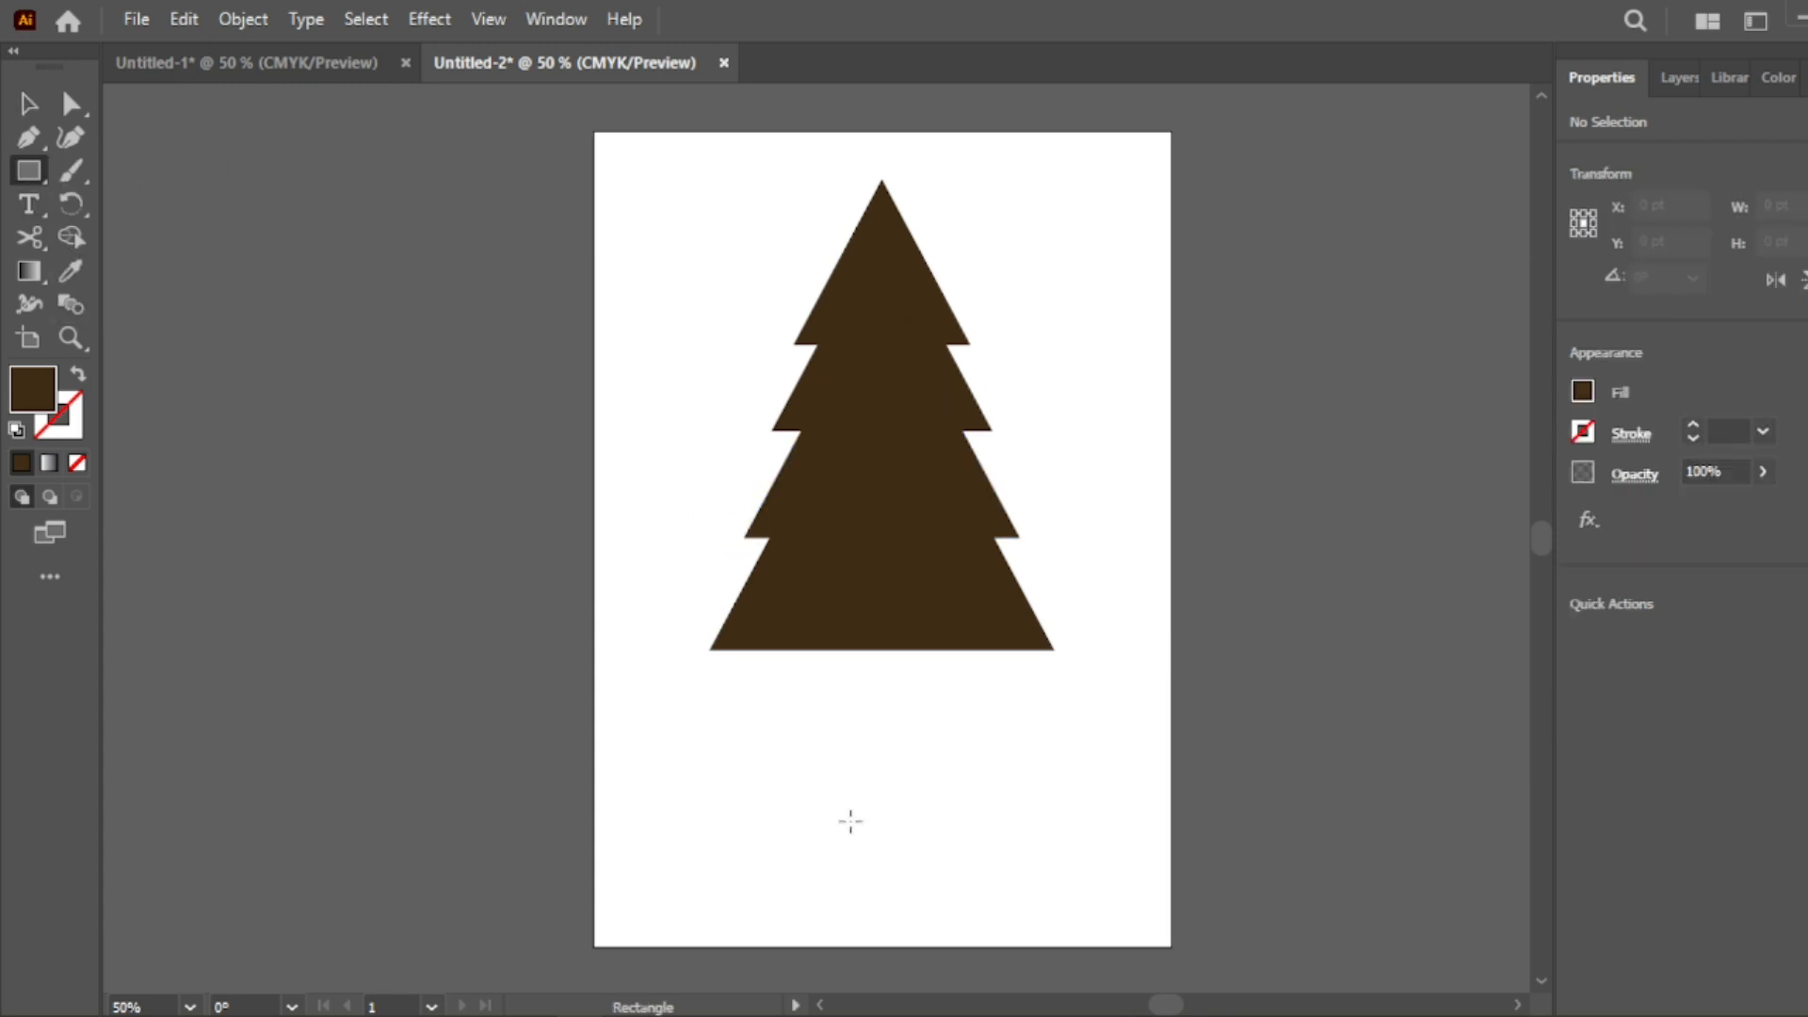
drag(801, 681, 887, 925)
click(28, 104)
click(1022, 759)
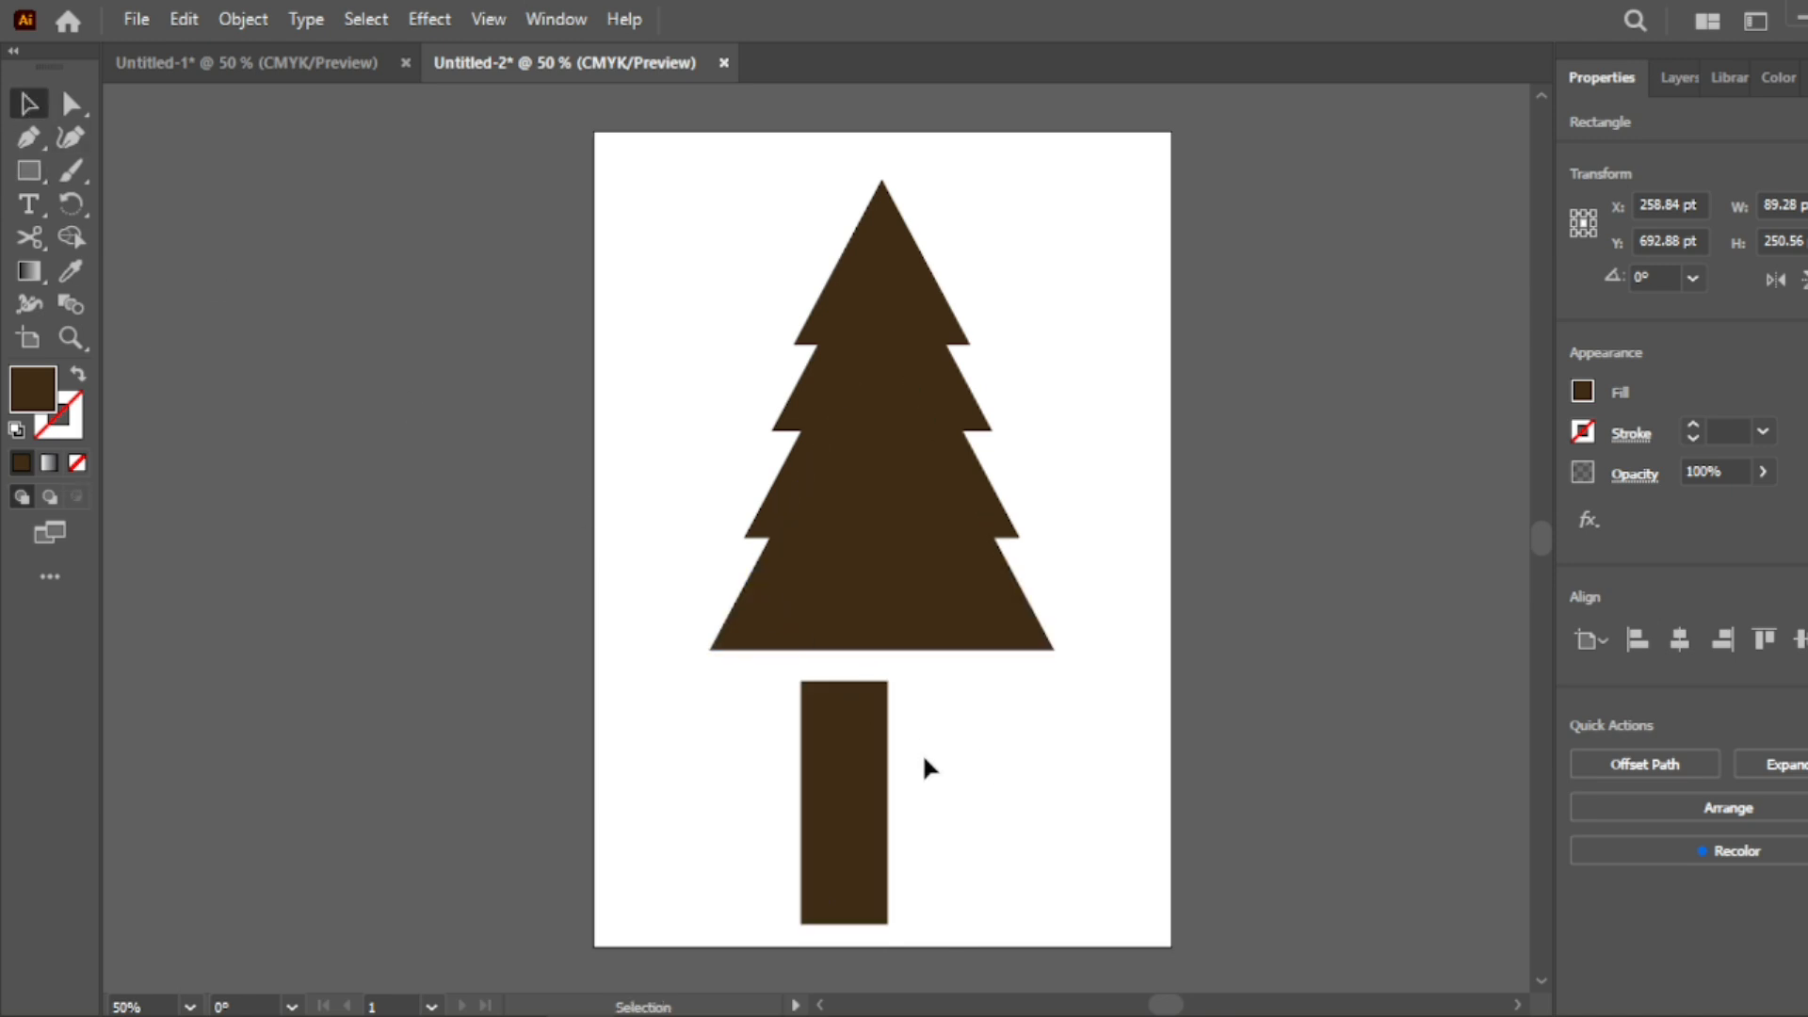
drag(872, 779, 911, 681)
click(1100, 523)
Select all the triangles and the trunk and set their stroke colour to near-black 0C0305.
drag(1085, 243, 696, 801)
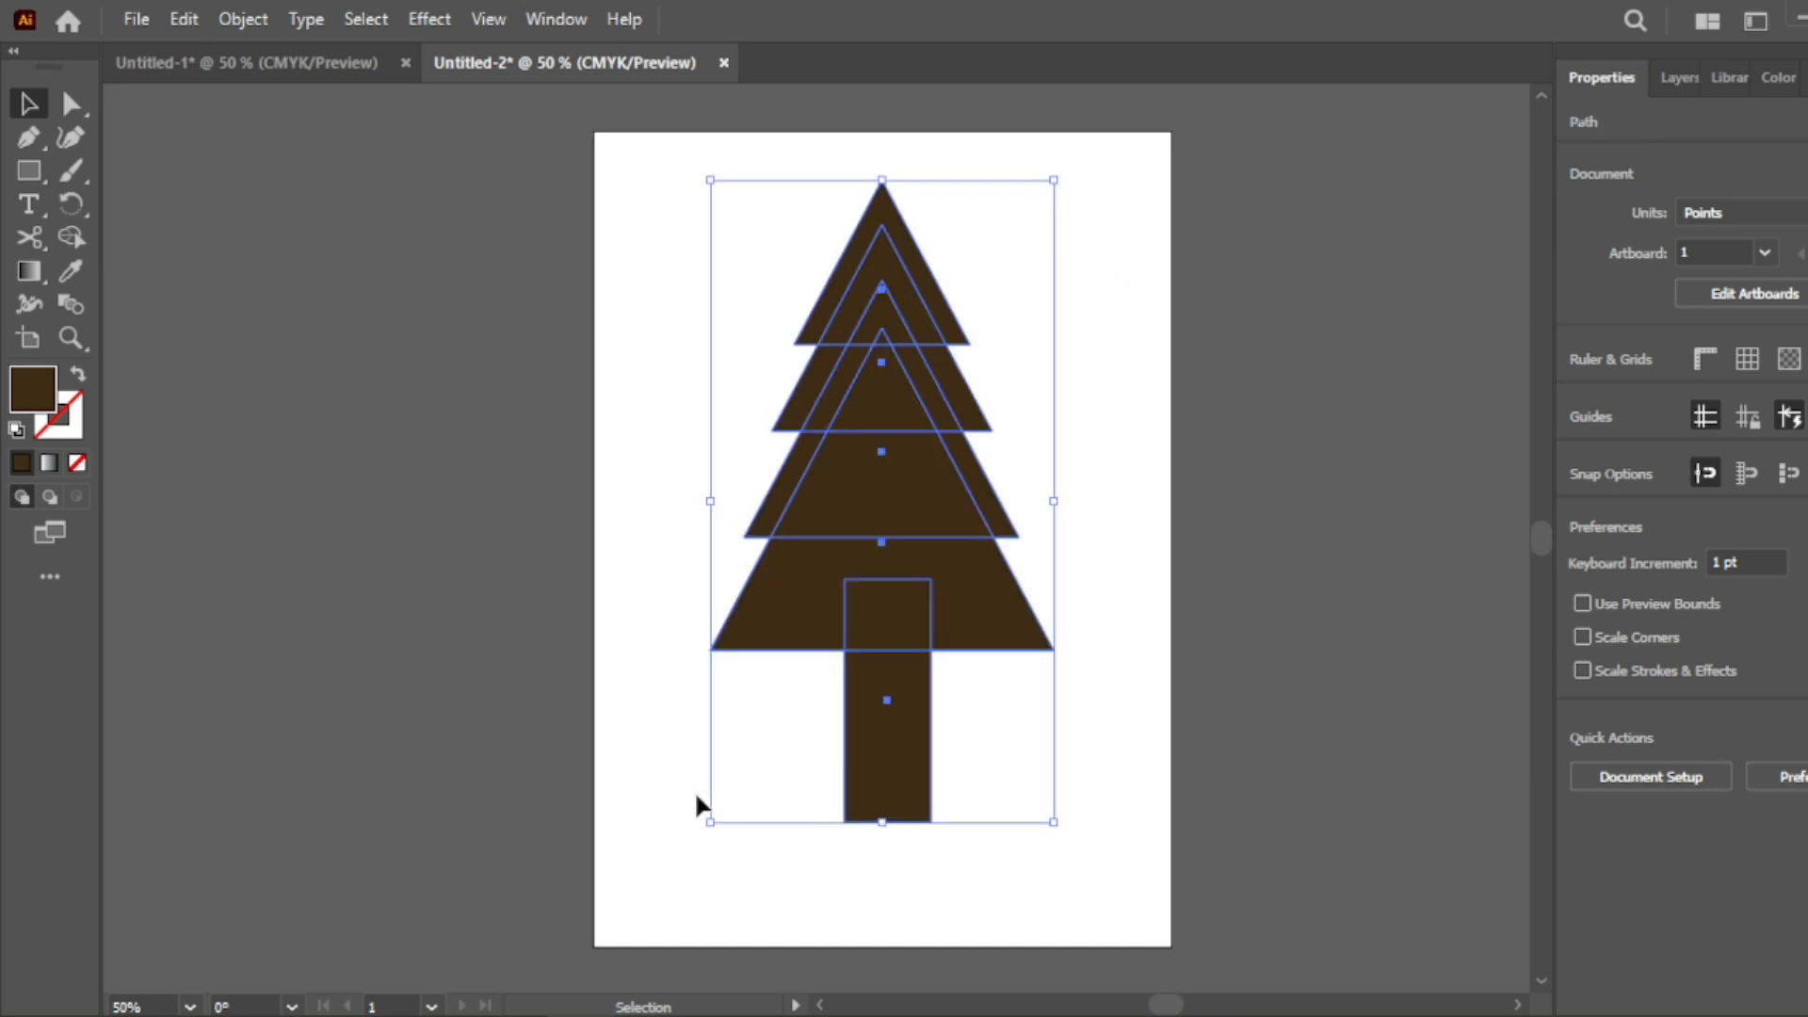
click(69, 426)
click(71, 429)
double_click(76, 429)
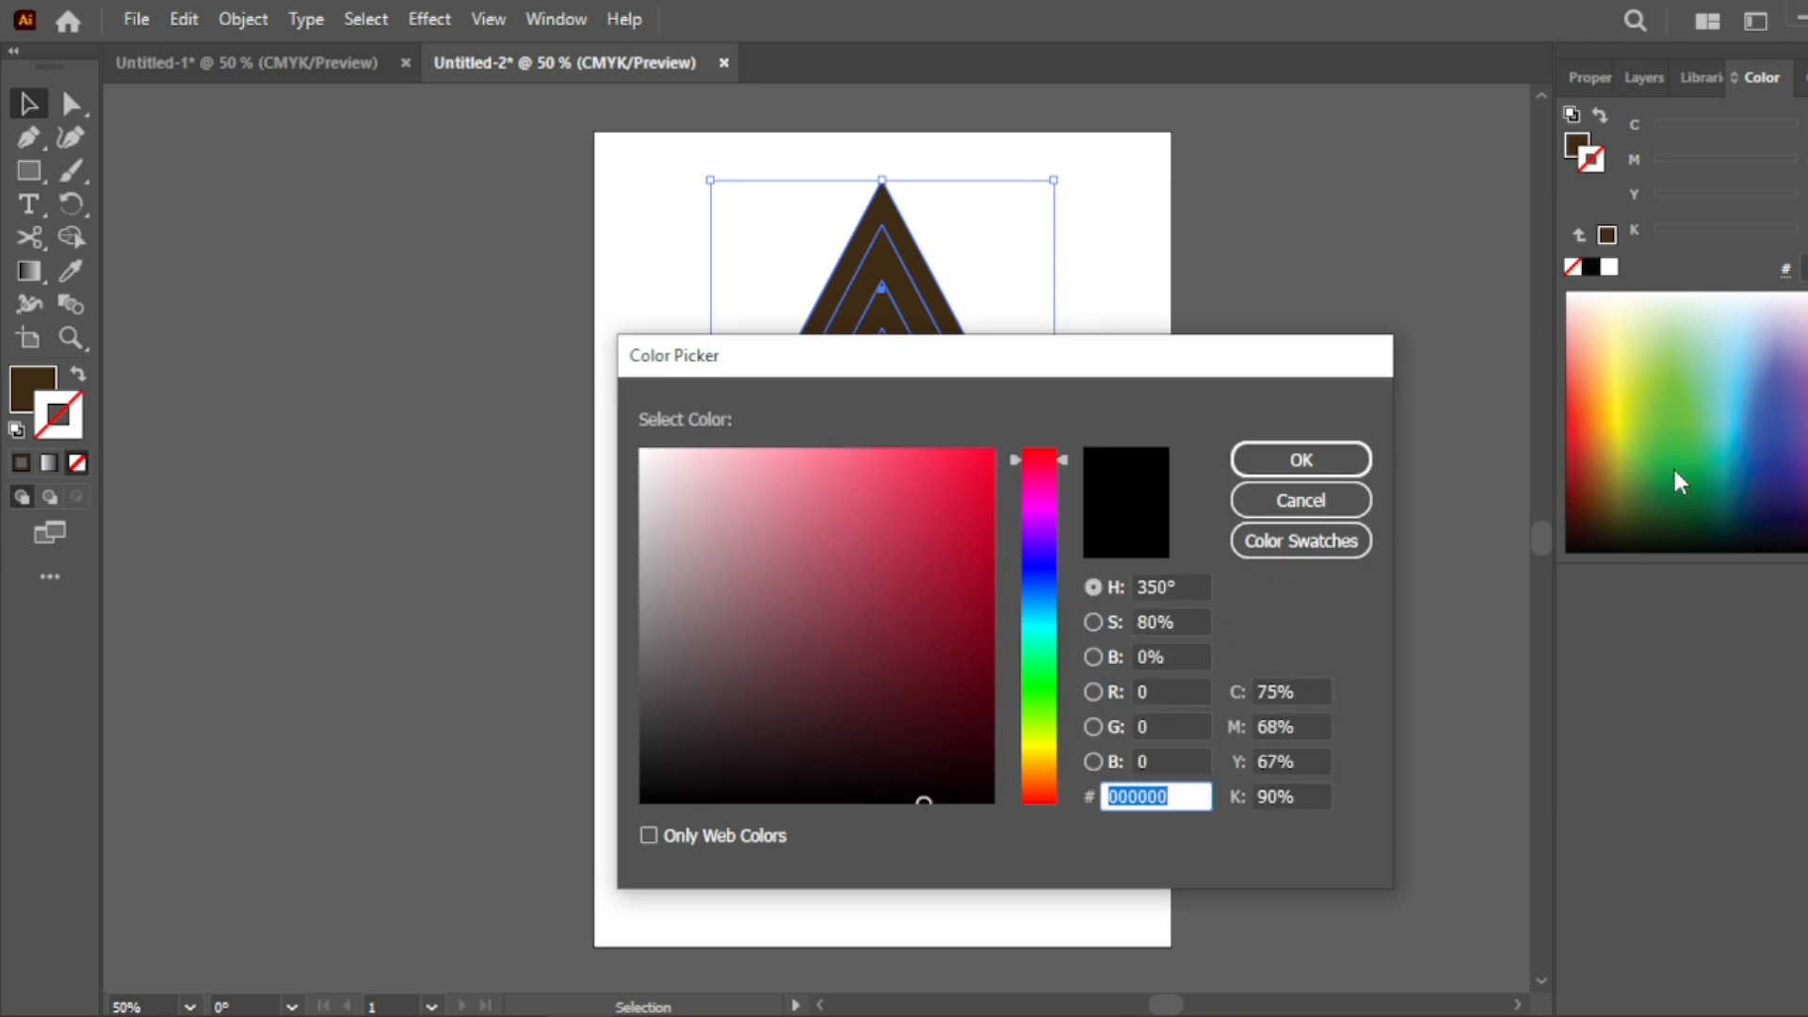
click(1290, 497)
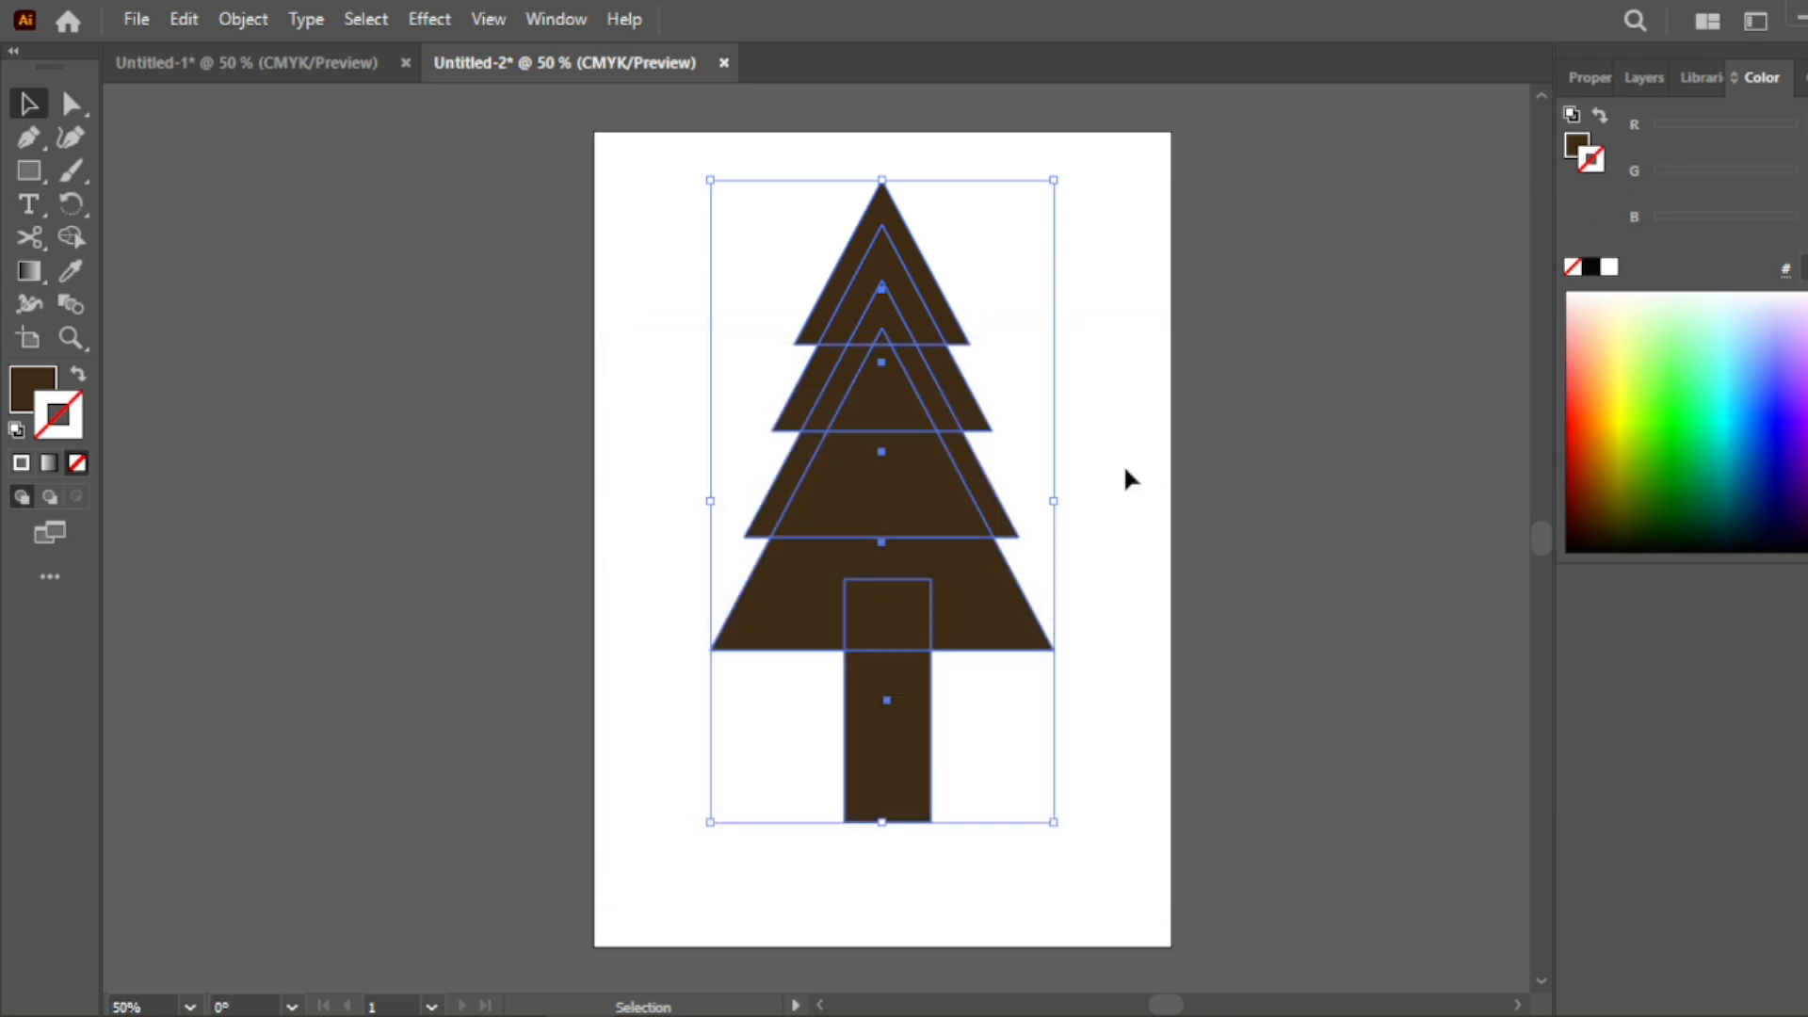
double_click(58, 435)
click(894, 787)
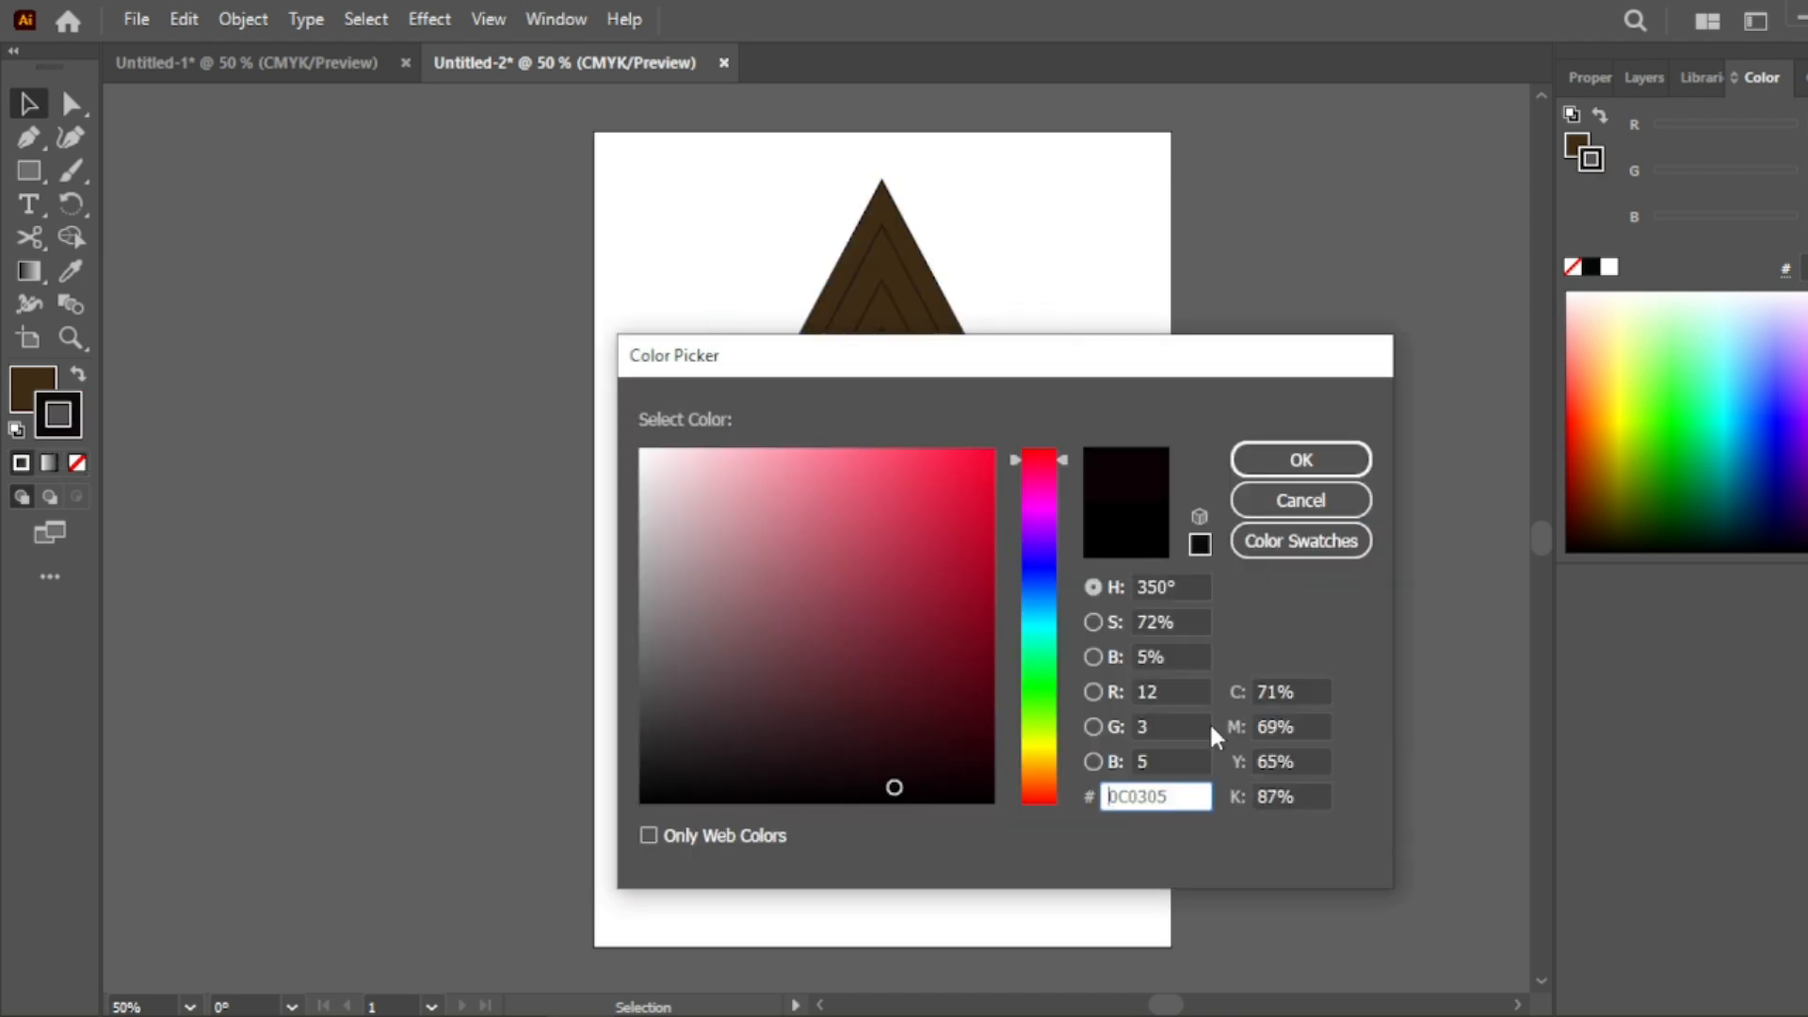
click(1257, 465)
Remove the brown fill from all the tree shapes, leaving only their outlines.
click(26, 391)
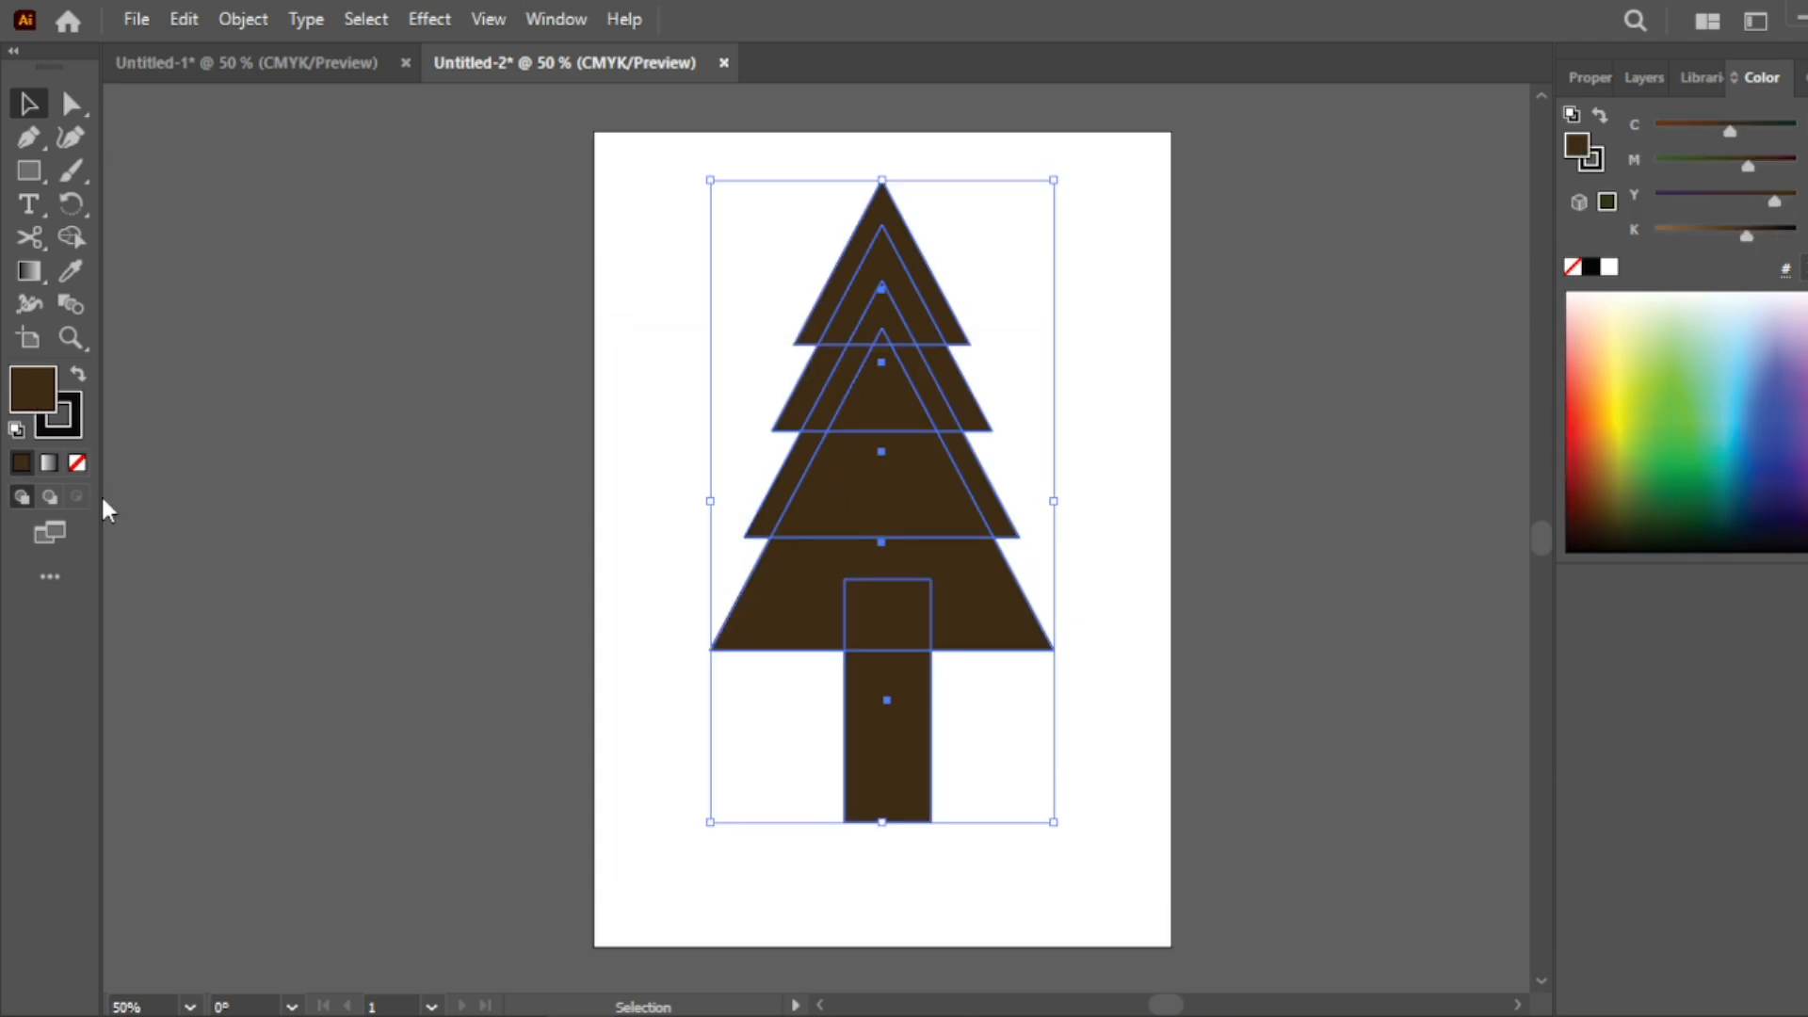
click(77, 461)
click(663, 447)
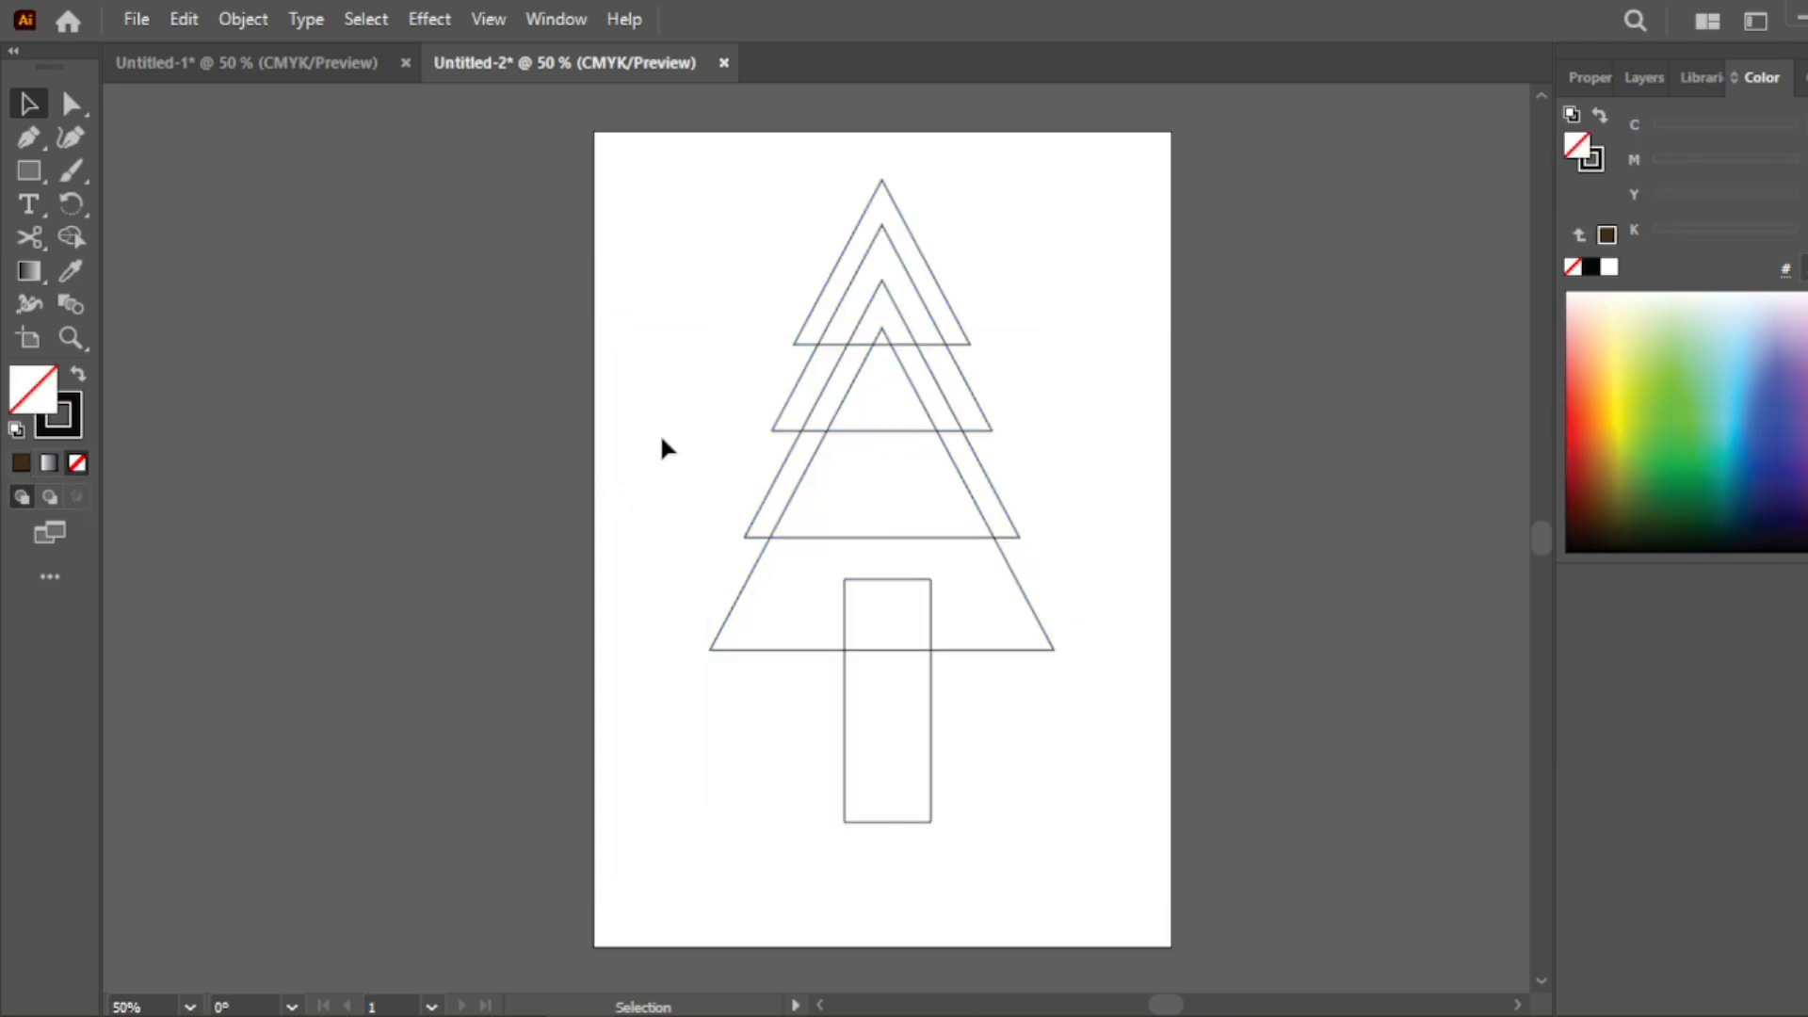
Merge the four overlapping triangles and the trunk's overlapping top into one tree silhouette with the Shape Builder tool.
drag(1081, 186, 697, 715)
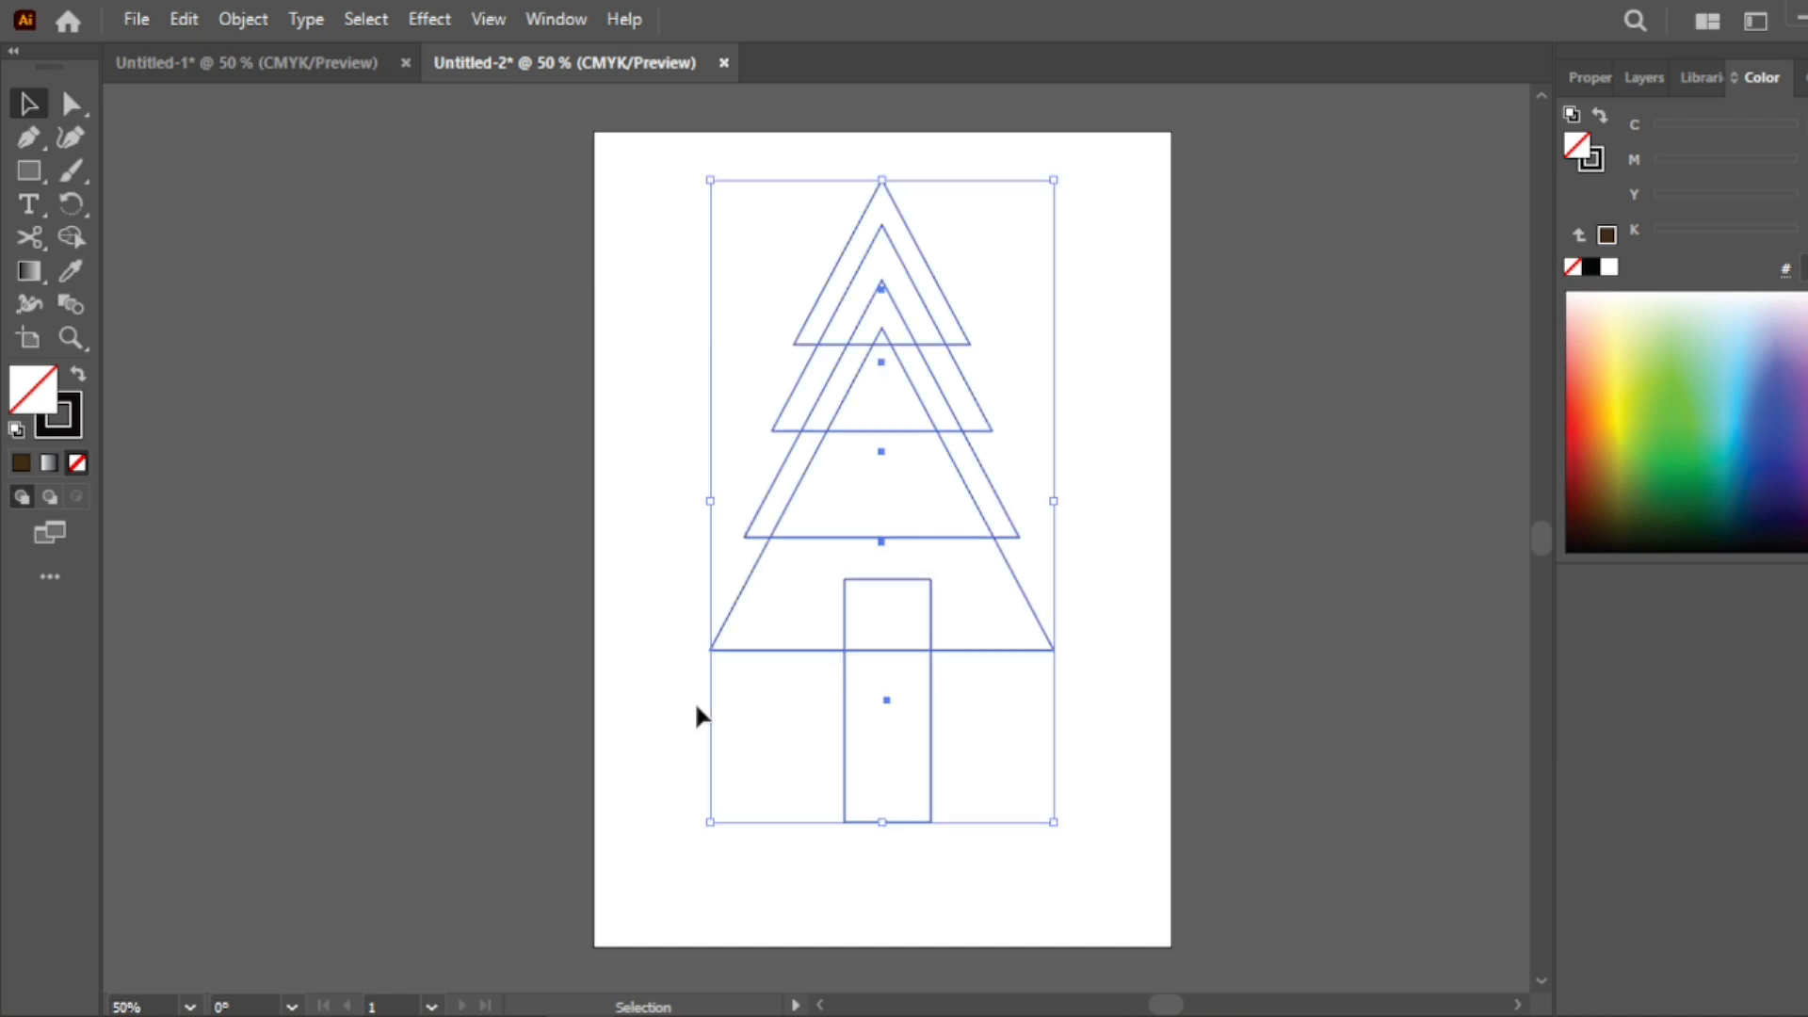
click(74, 235)
drag(897, 243, 906, 282)
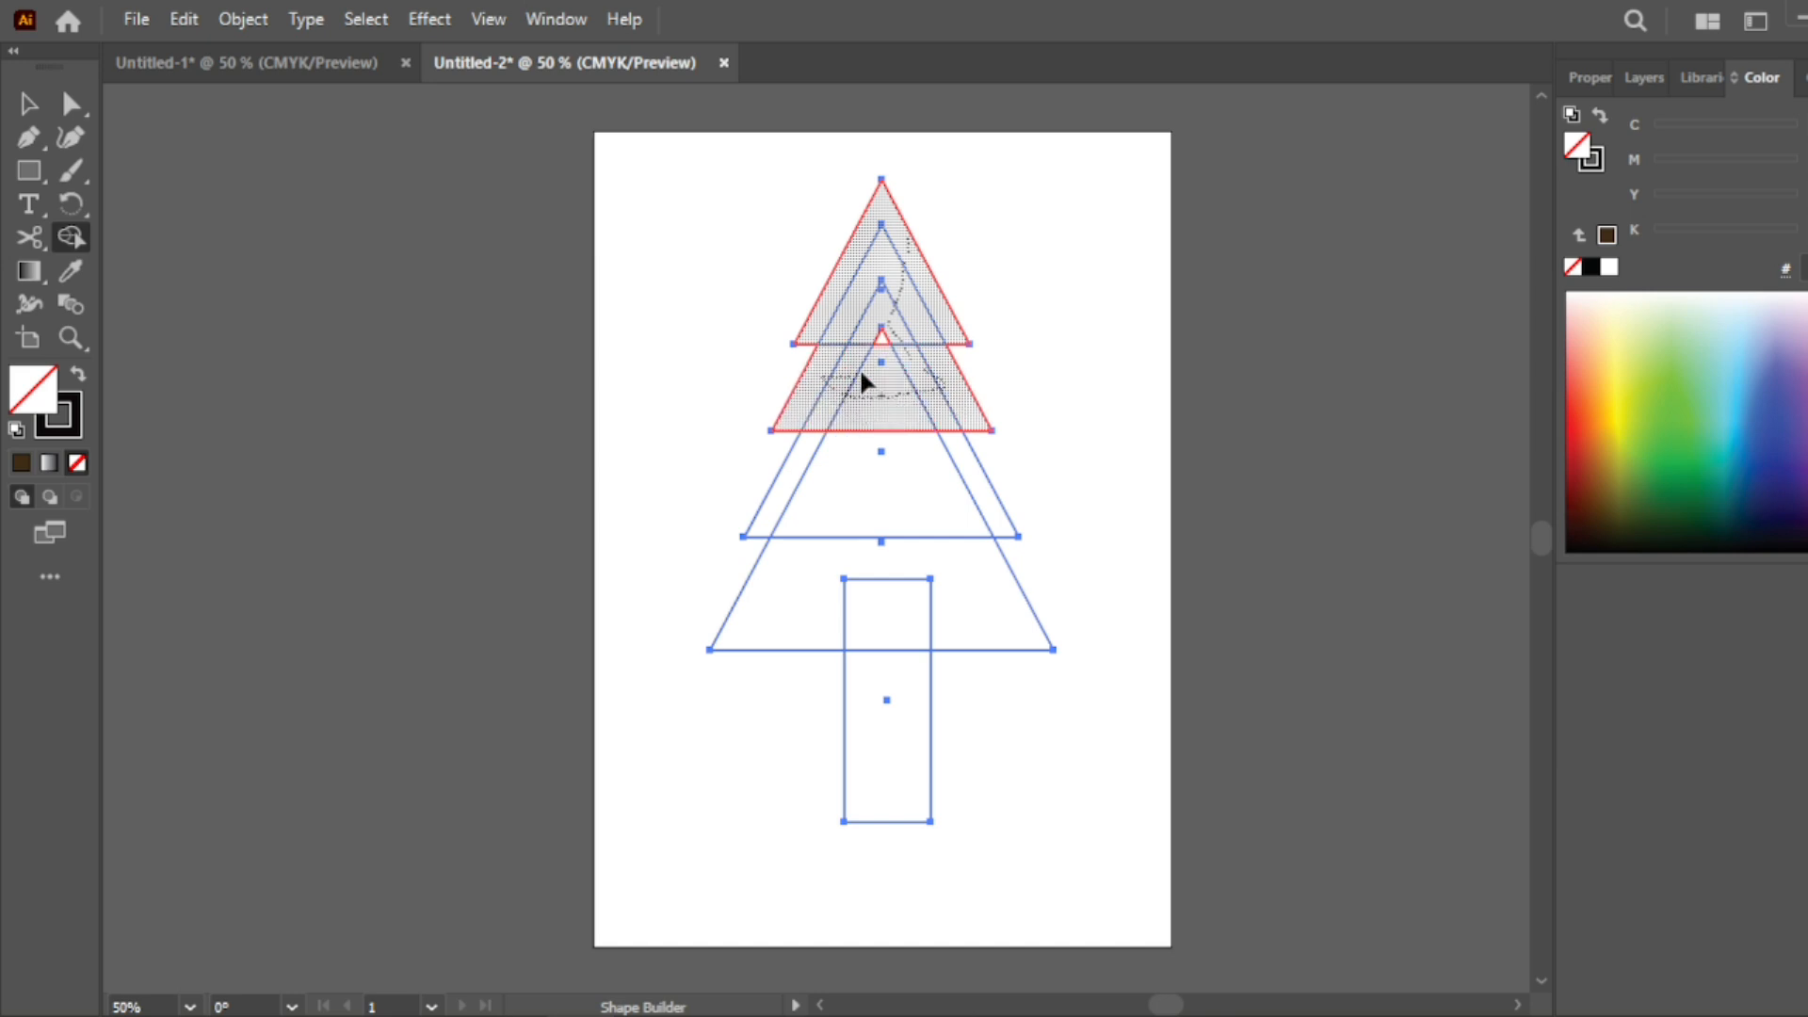
drag(883, 350, 948, 478)
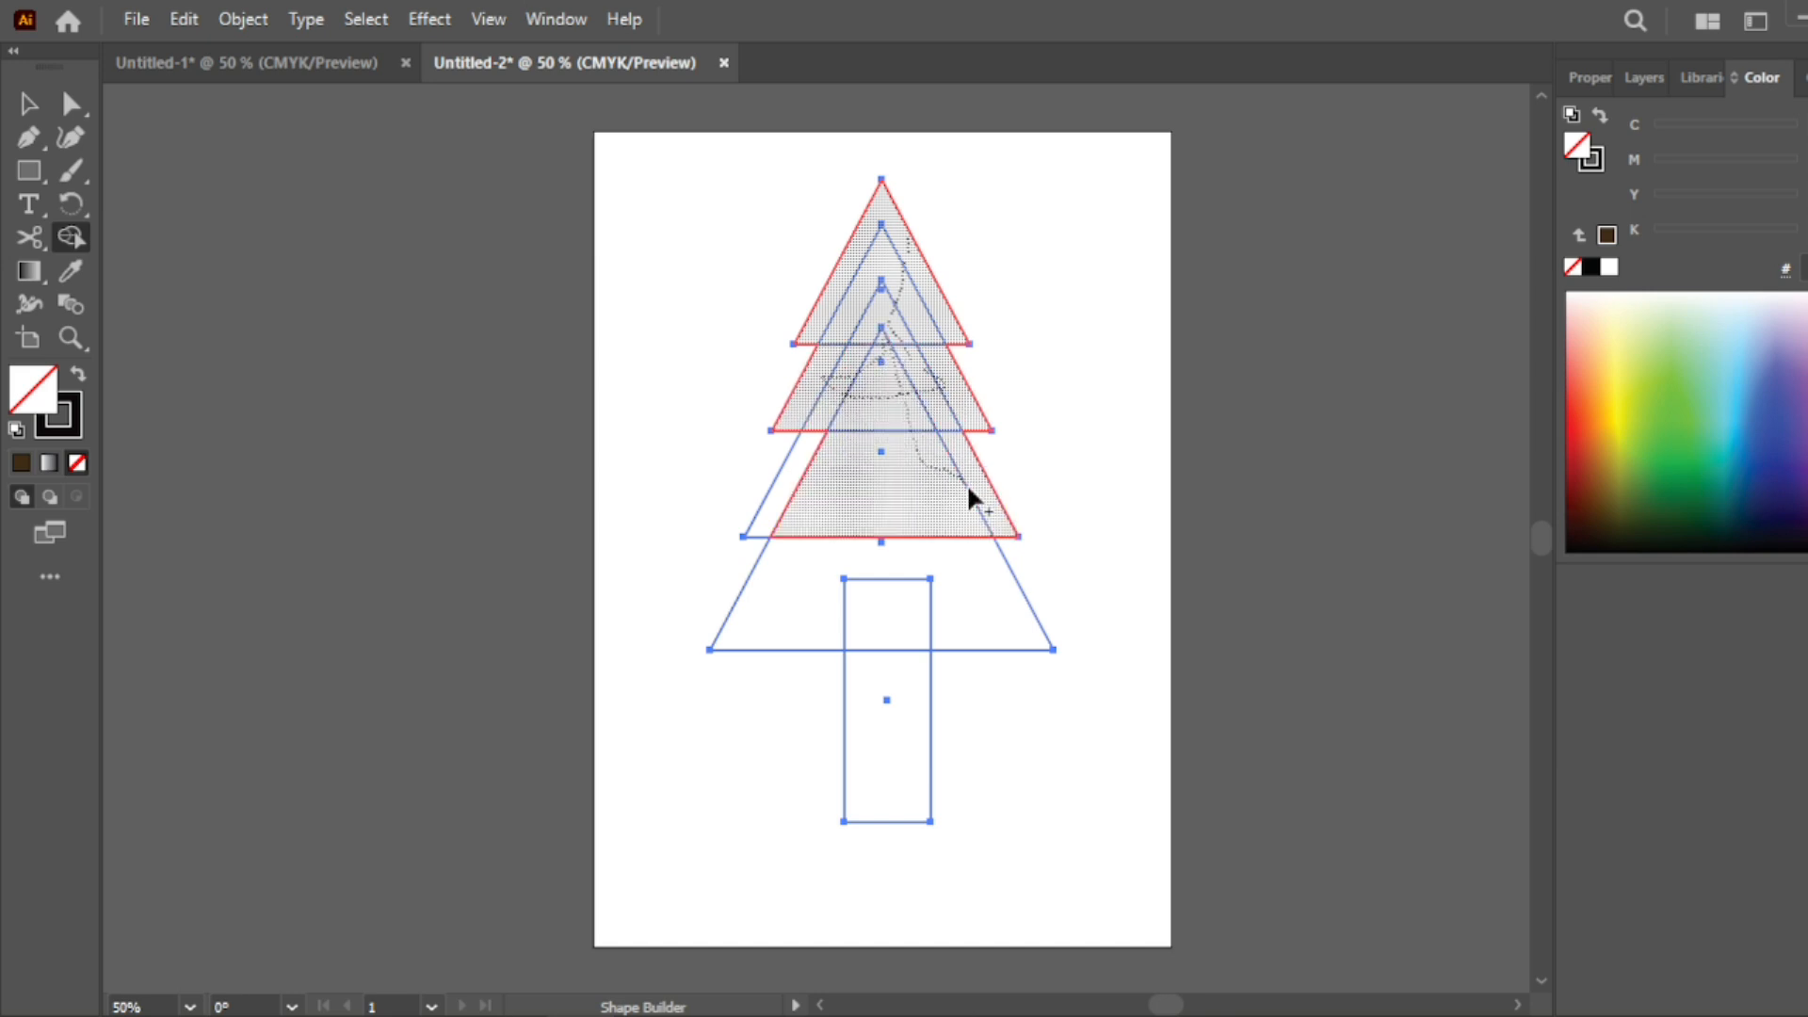
mouse_move(784, 494)
mouse_down()
mouse_move(798, 530)
mouse_move(783, 603)
mouse_move(940, 626)
mouse_up()
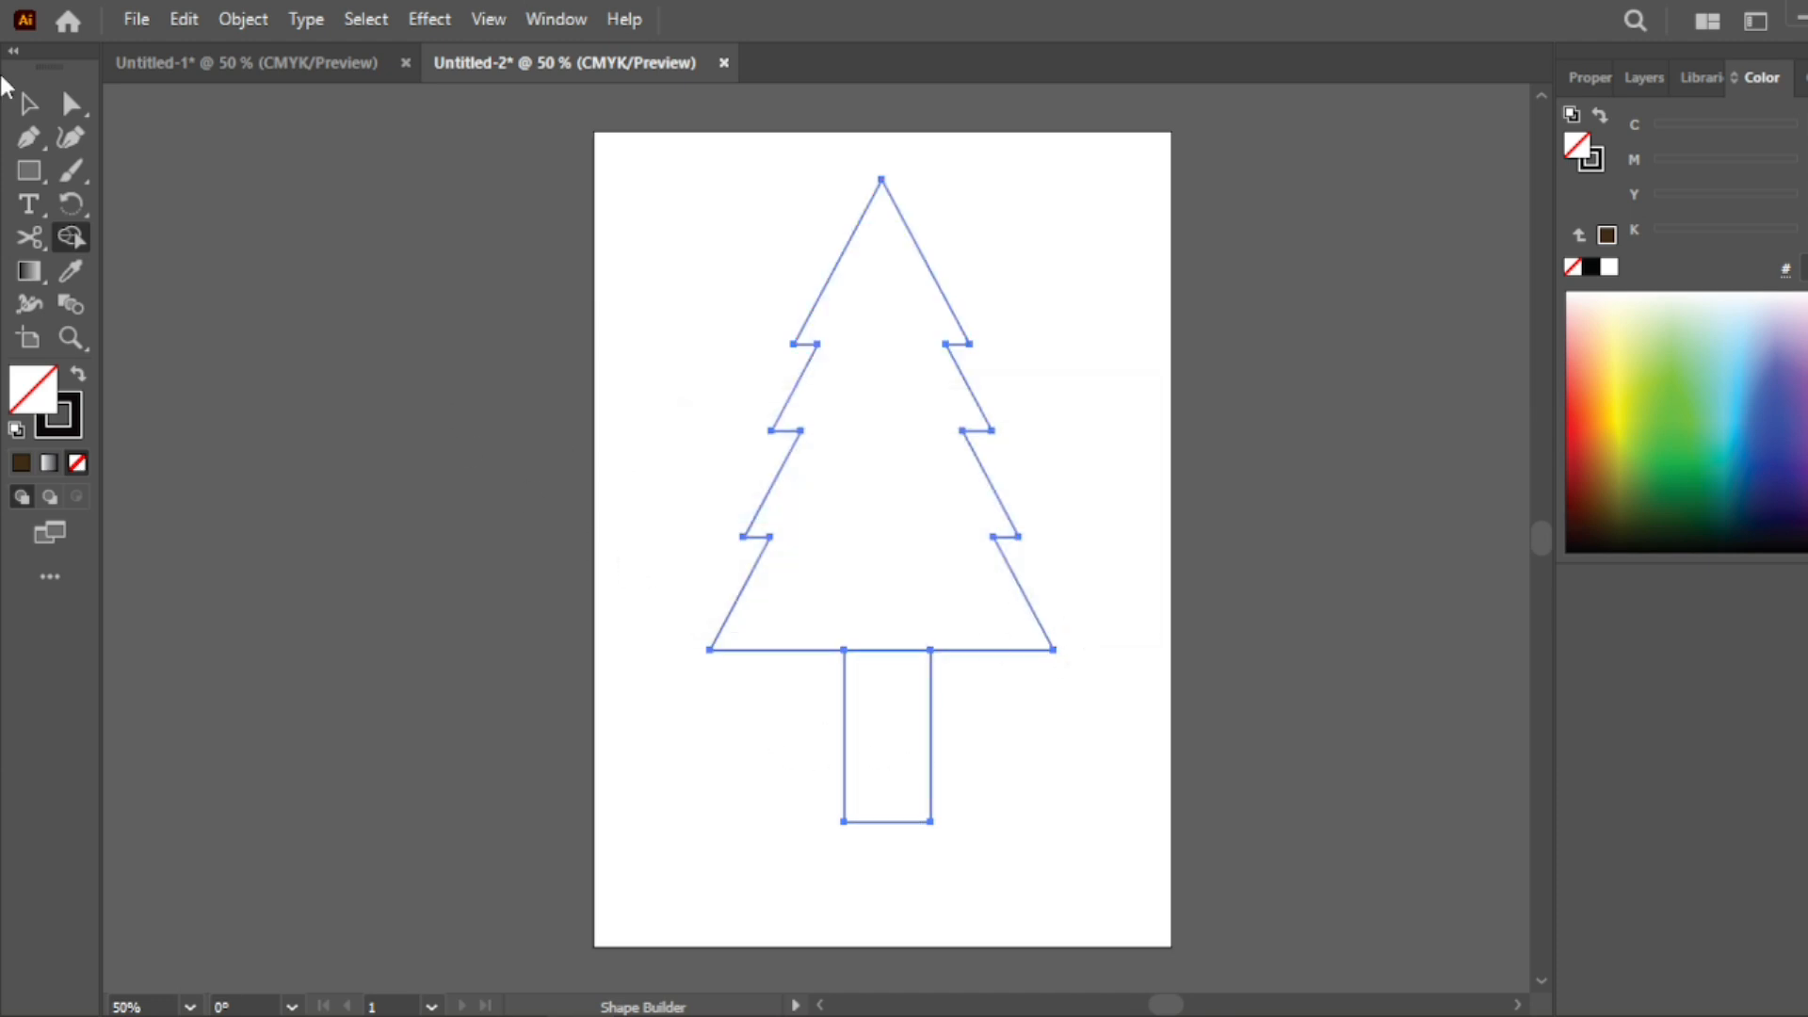
click(27, 105)
click(1122, 515)
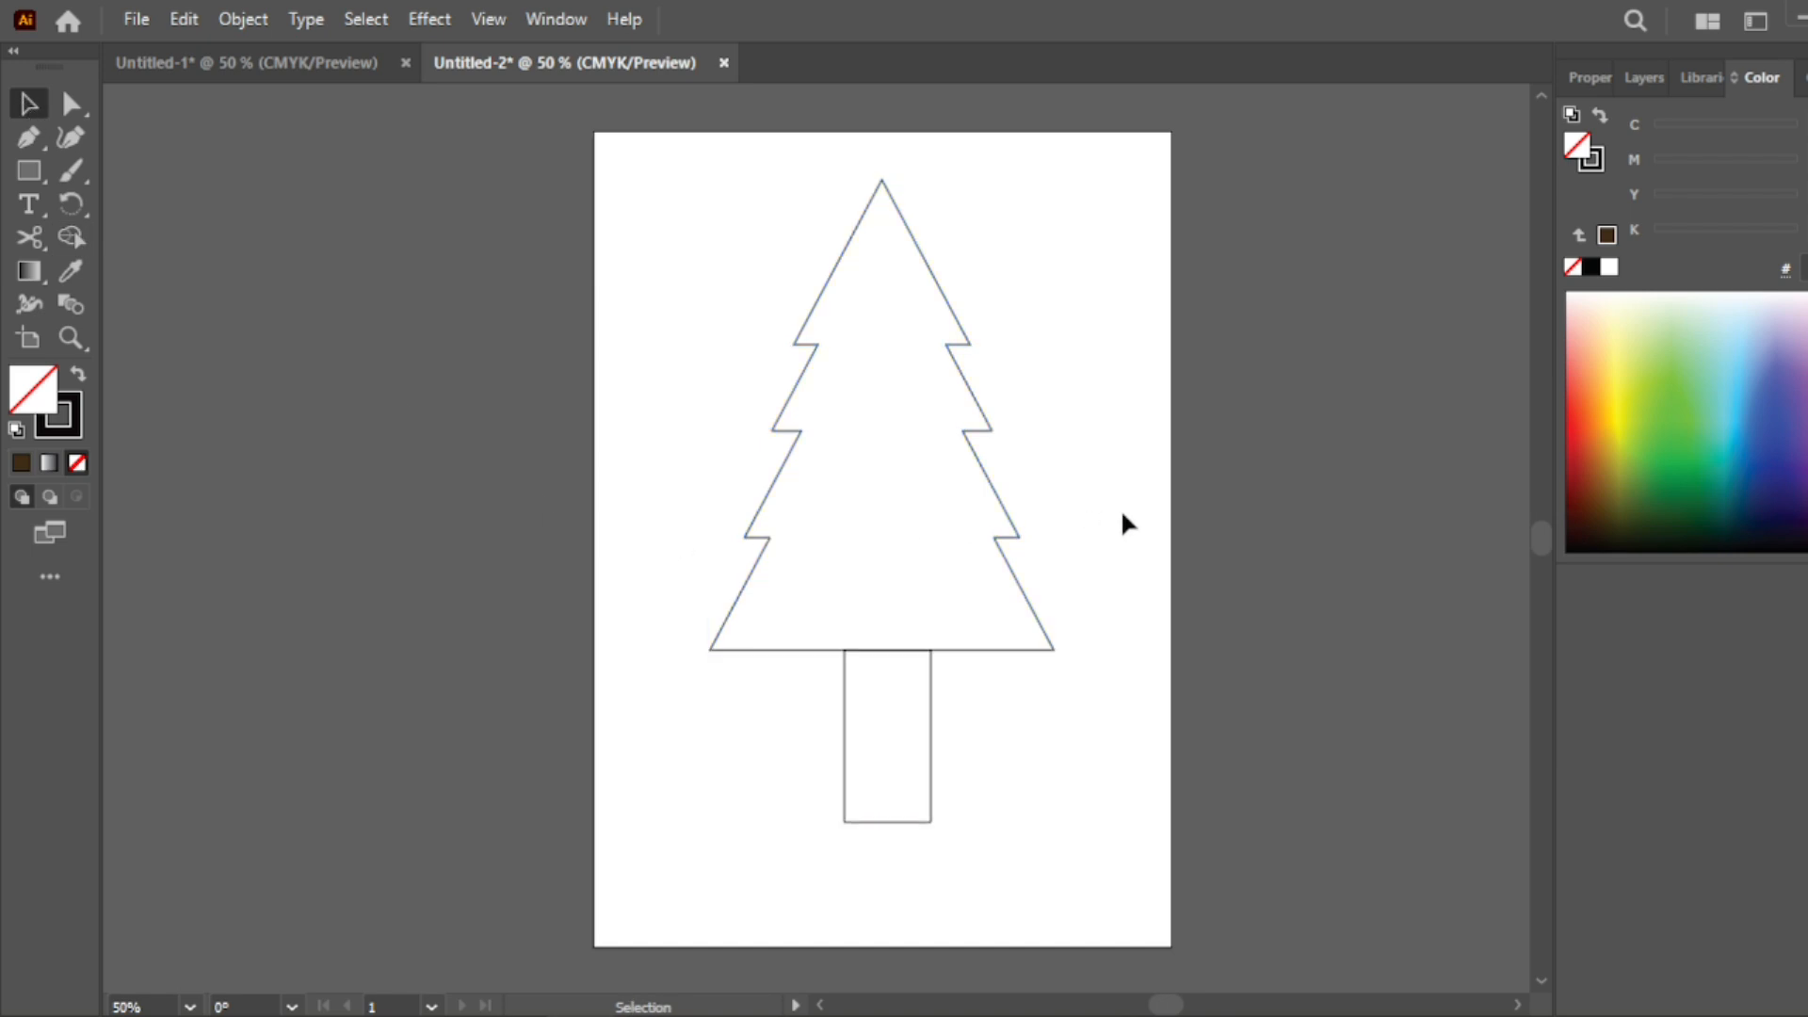
Split the trunk with Shape Builder using a copy offset to its right, and delete the piece extending beyond the trunk.
click(929, 756)
drag(935, 766, 993, 768)
drag(1071, 721, 893, 732)
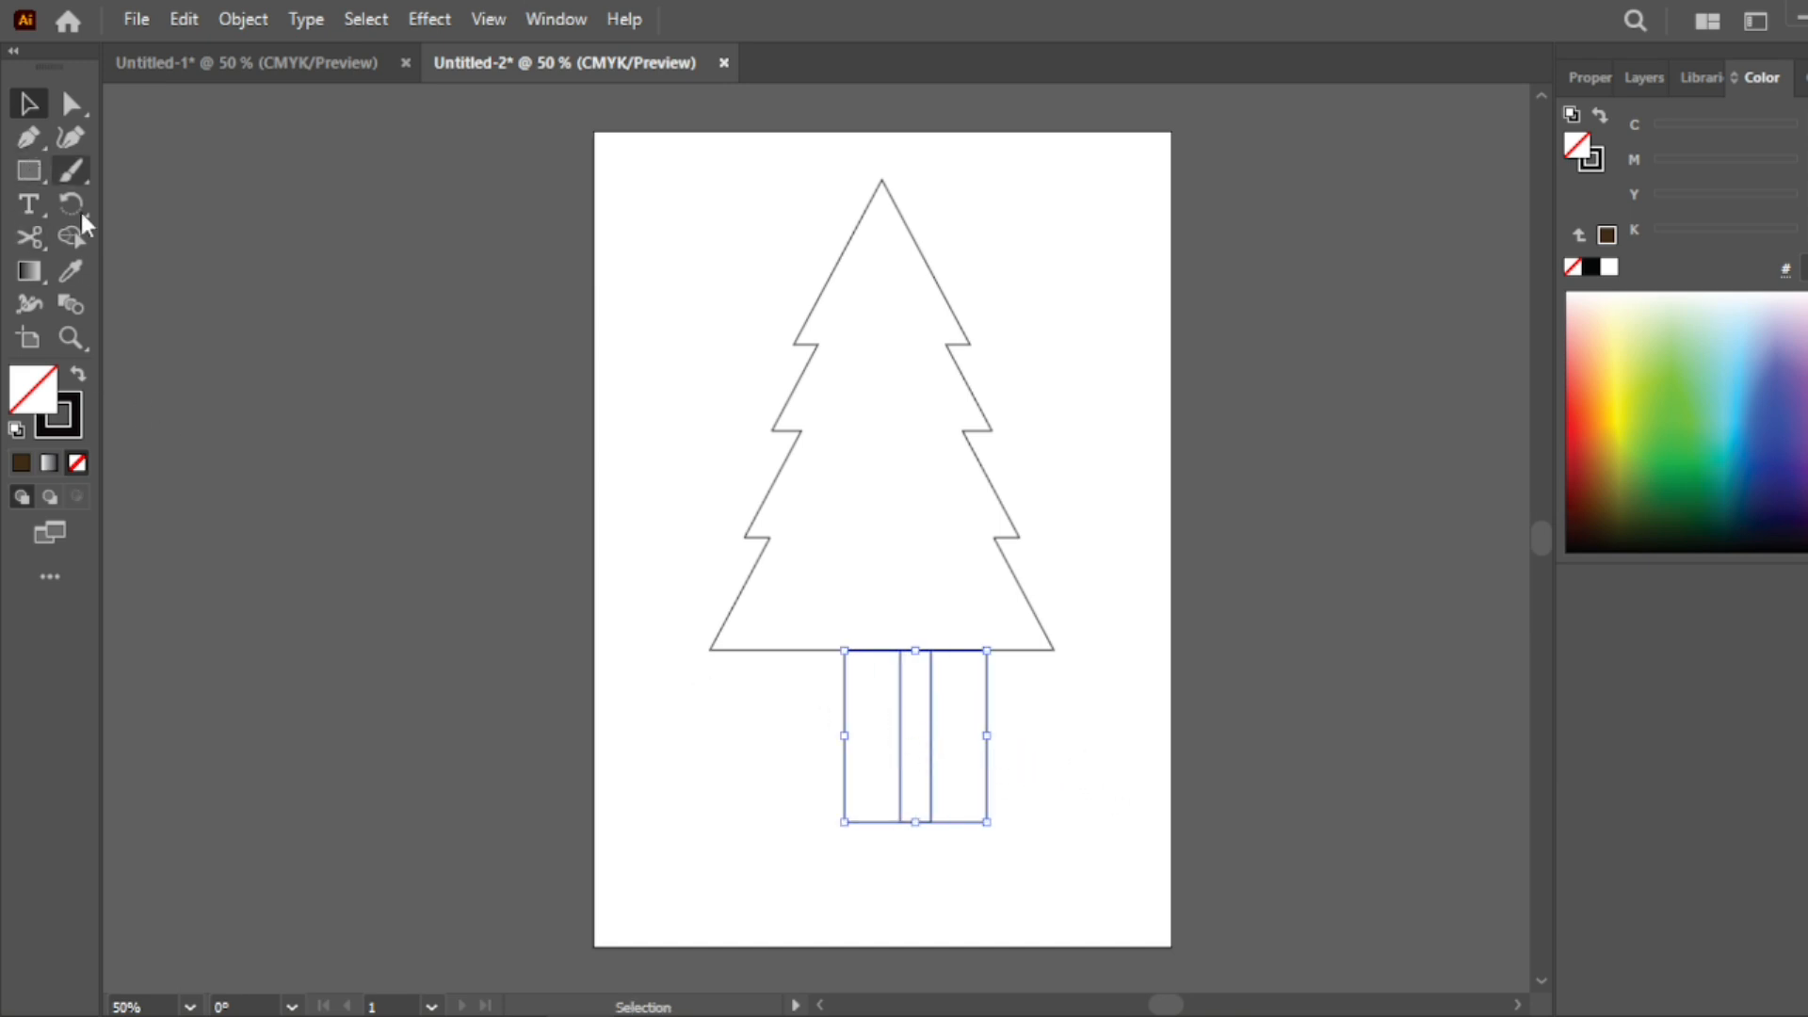
click(69, 238)
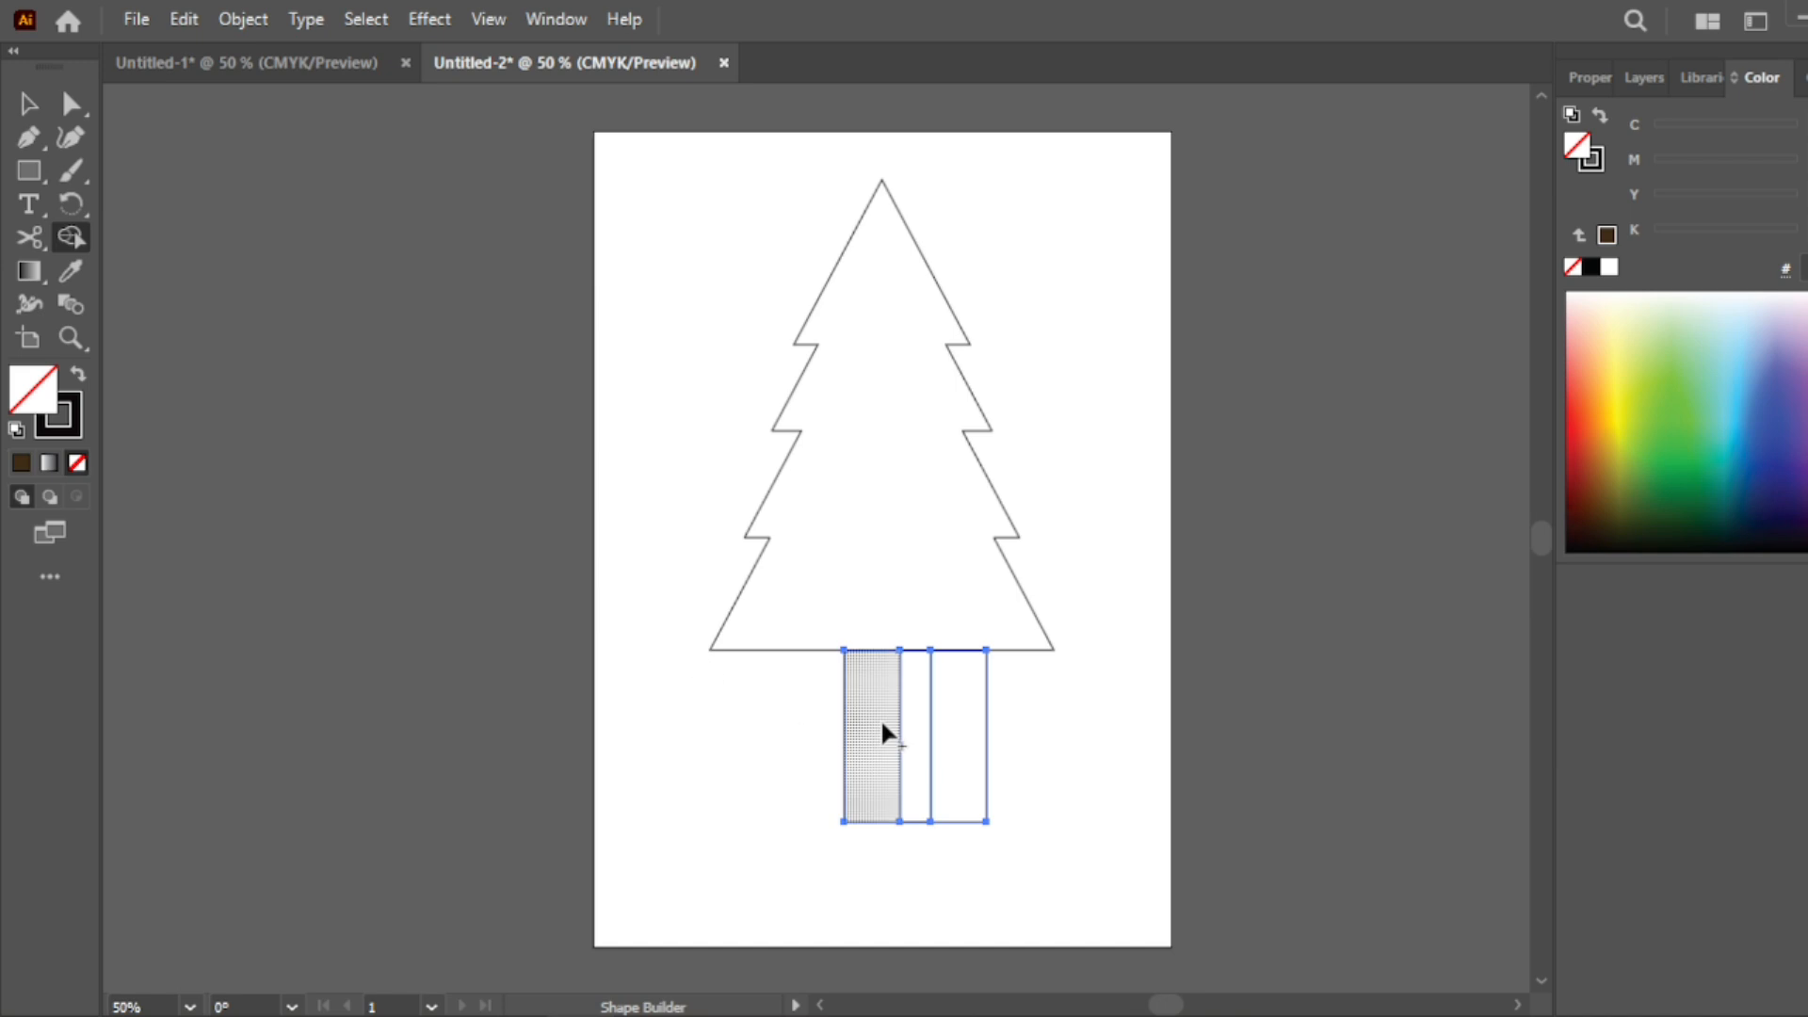
click(966, 752)
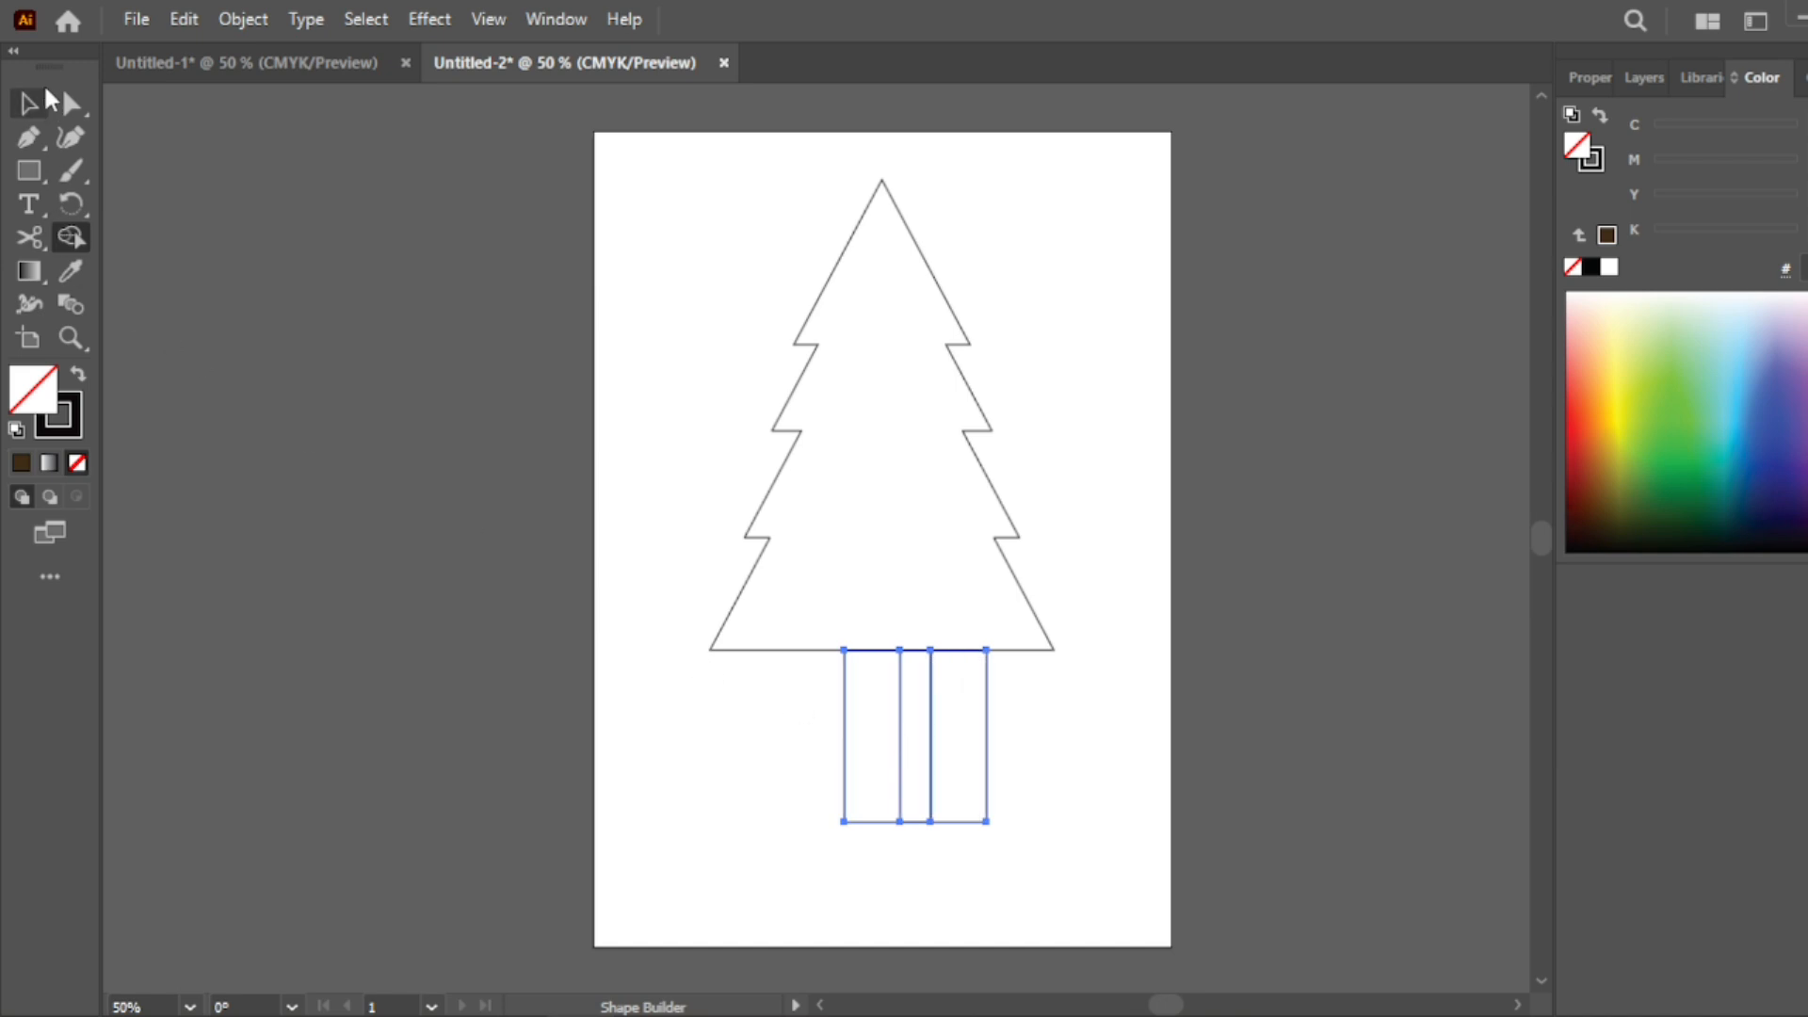
click(31, 111)
click(1000, 789)
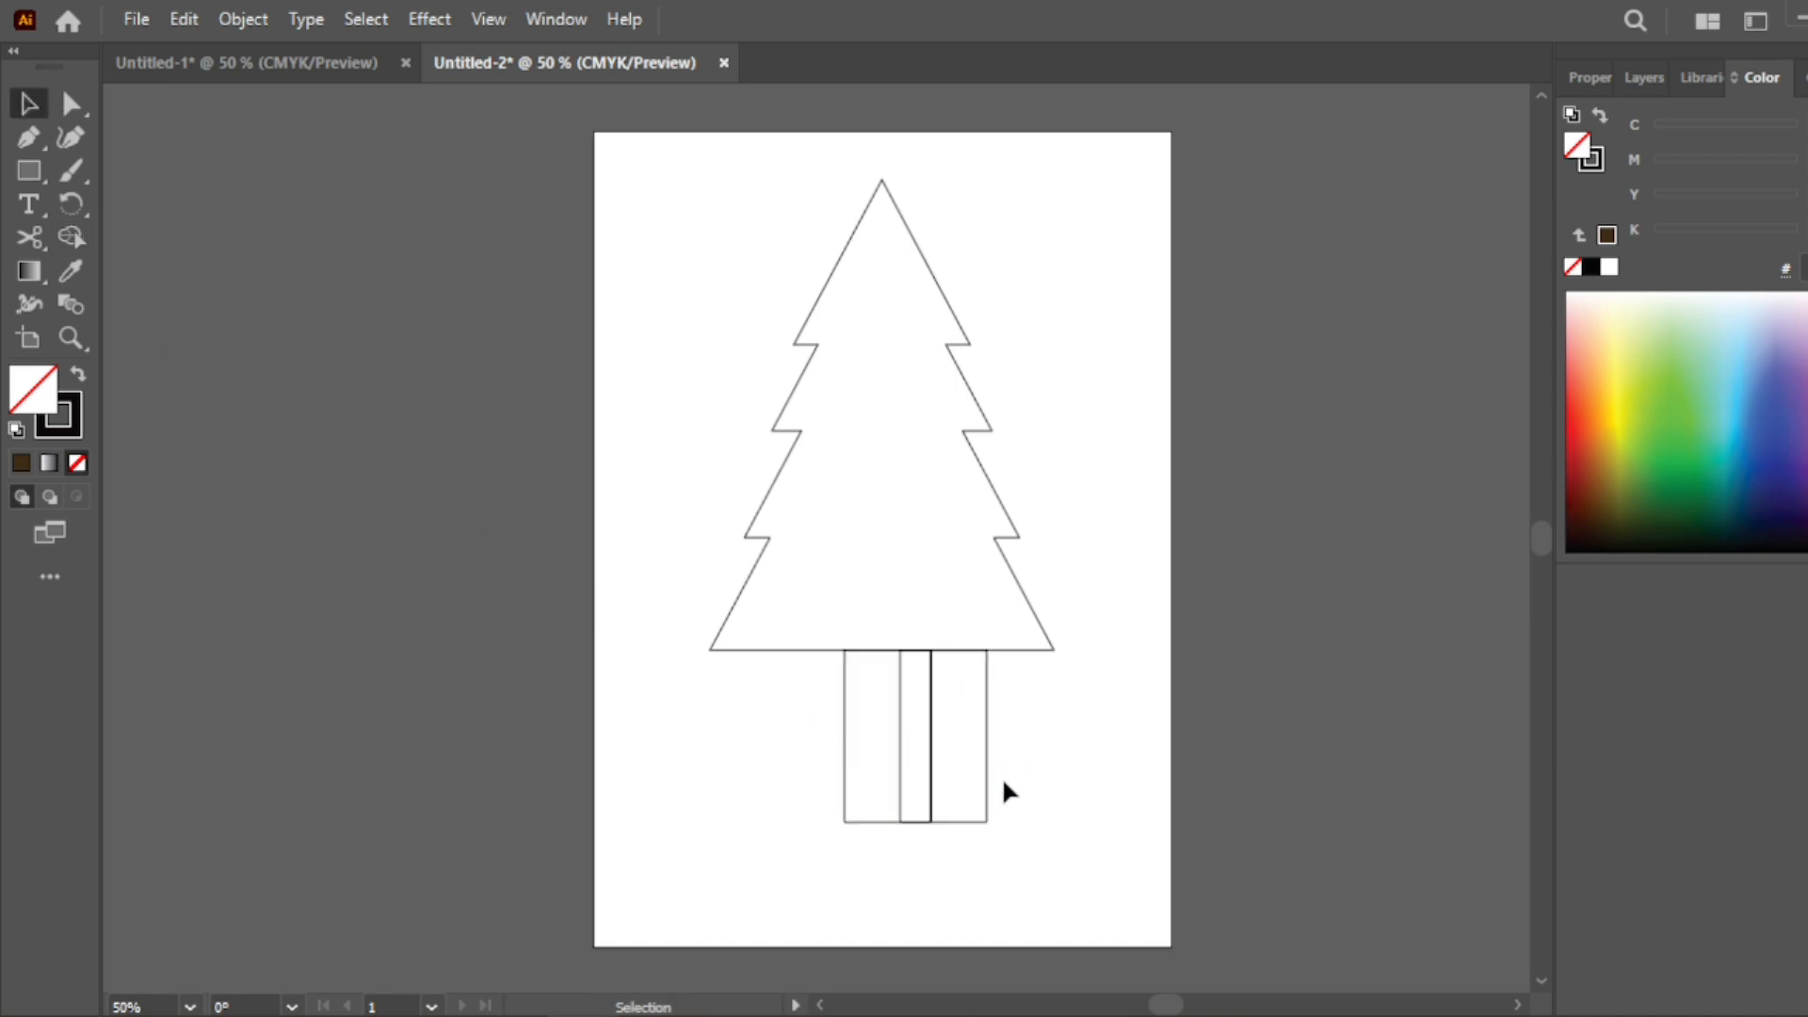
click(1049, 867)
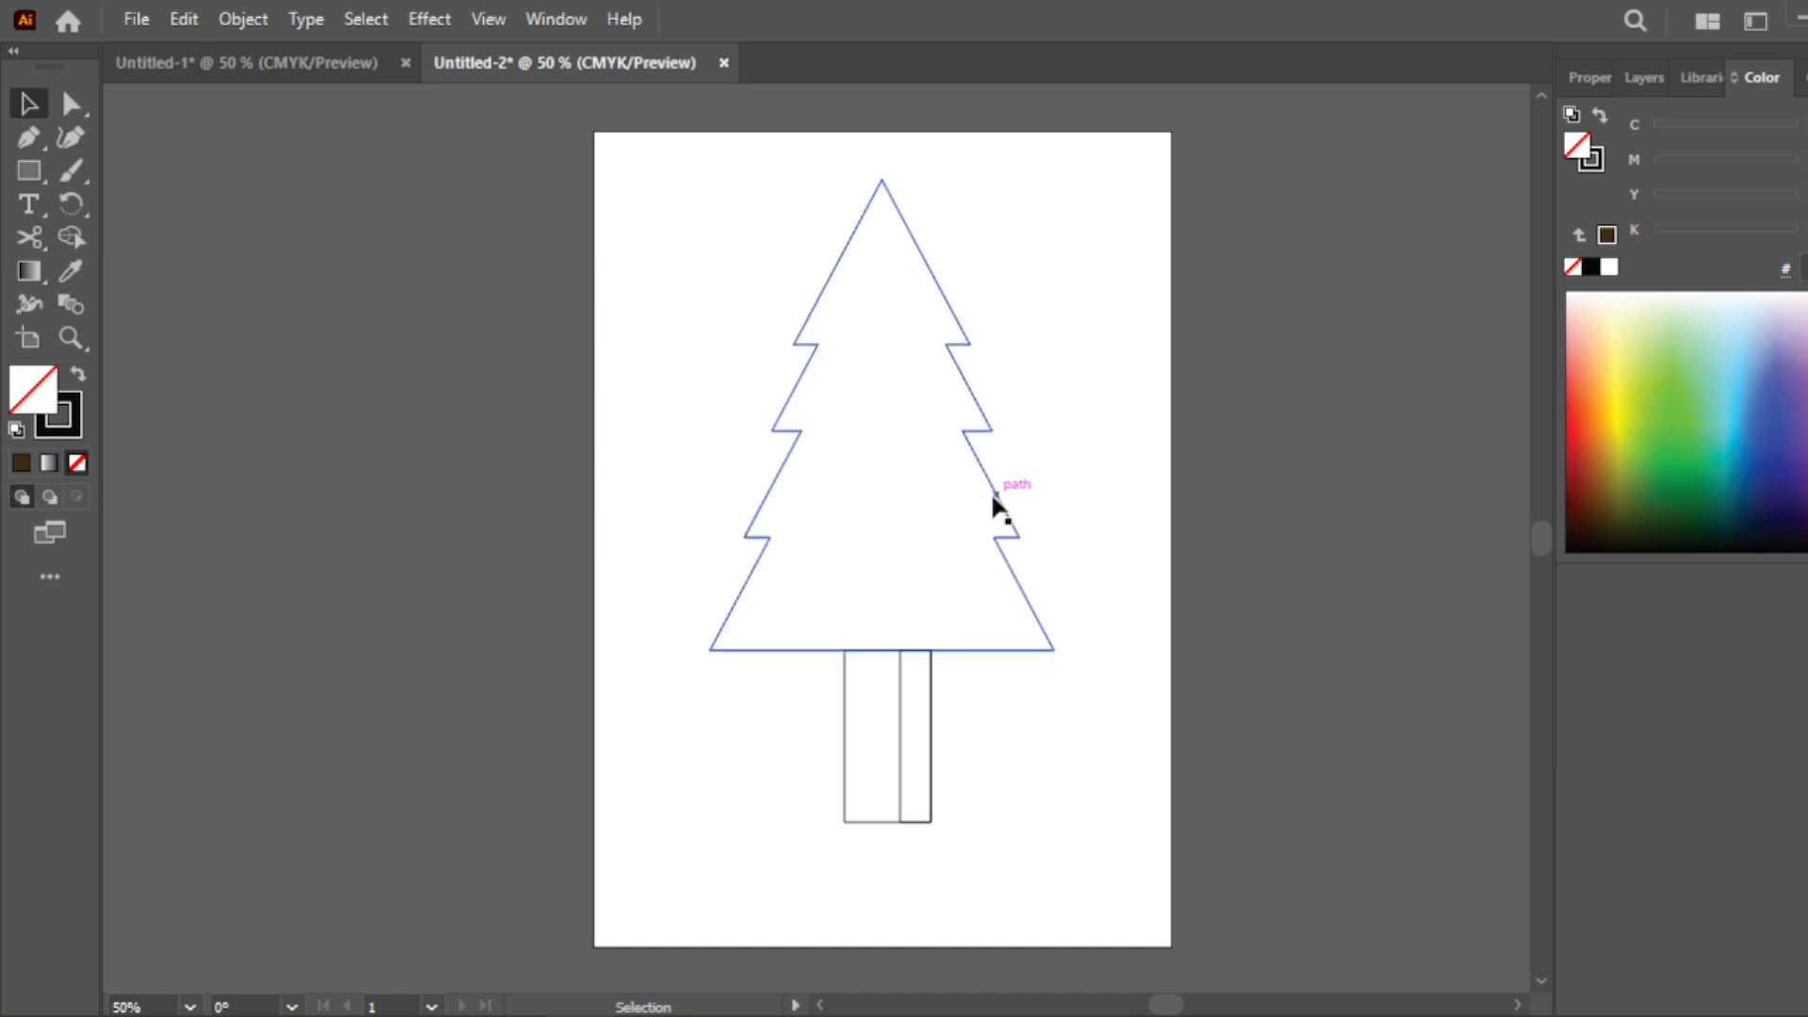
Draw a rectangle covering the tree silhouette's right half, from the centre line outwards and down to the foliage base.
click(32, 168)
drag(1137, 159, 882, 650)
click(31, 104)
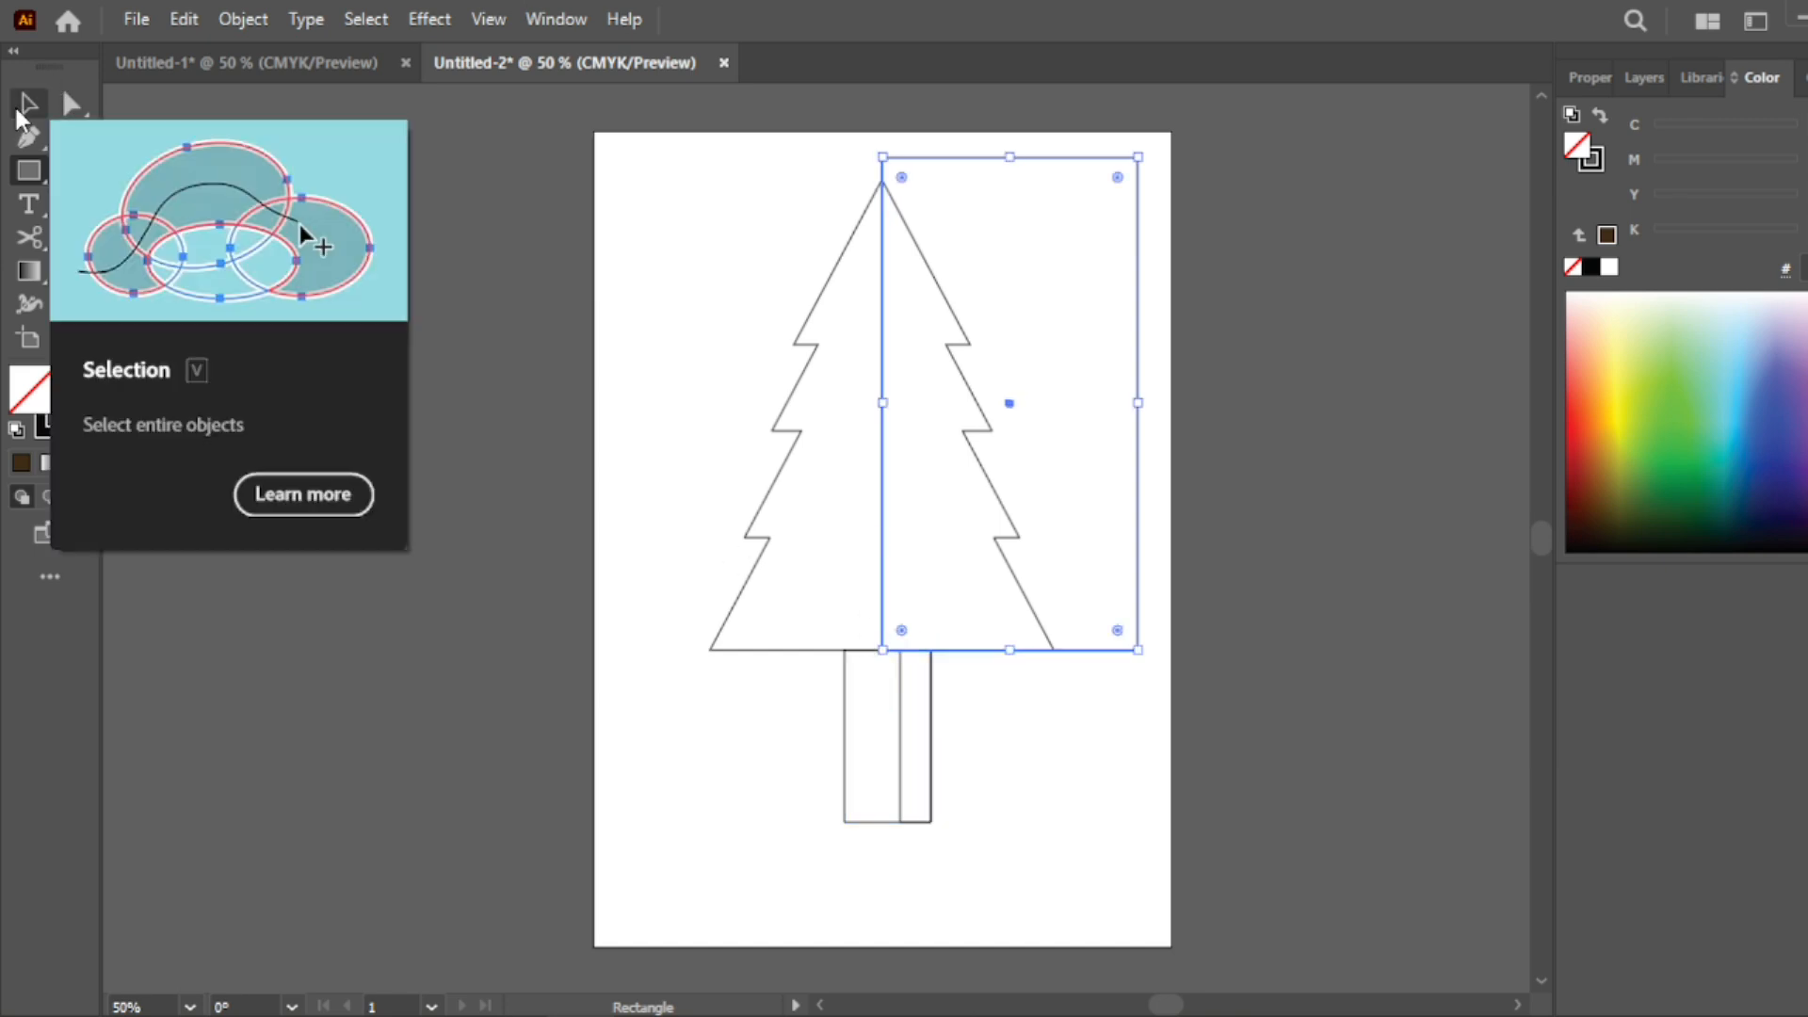
Split the silhouette along the rectangle's centre edge with Shape Builder and delete the rectangle piece outside the tree.
click(639, 271)
drag(647, 209, 1038, 405)
click(74, 239)
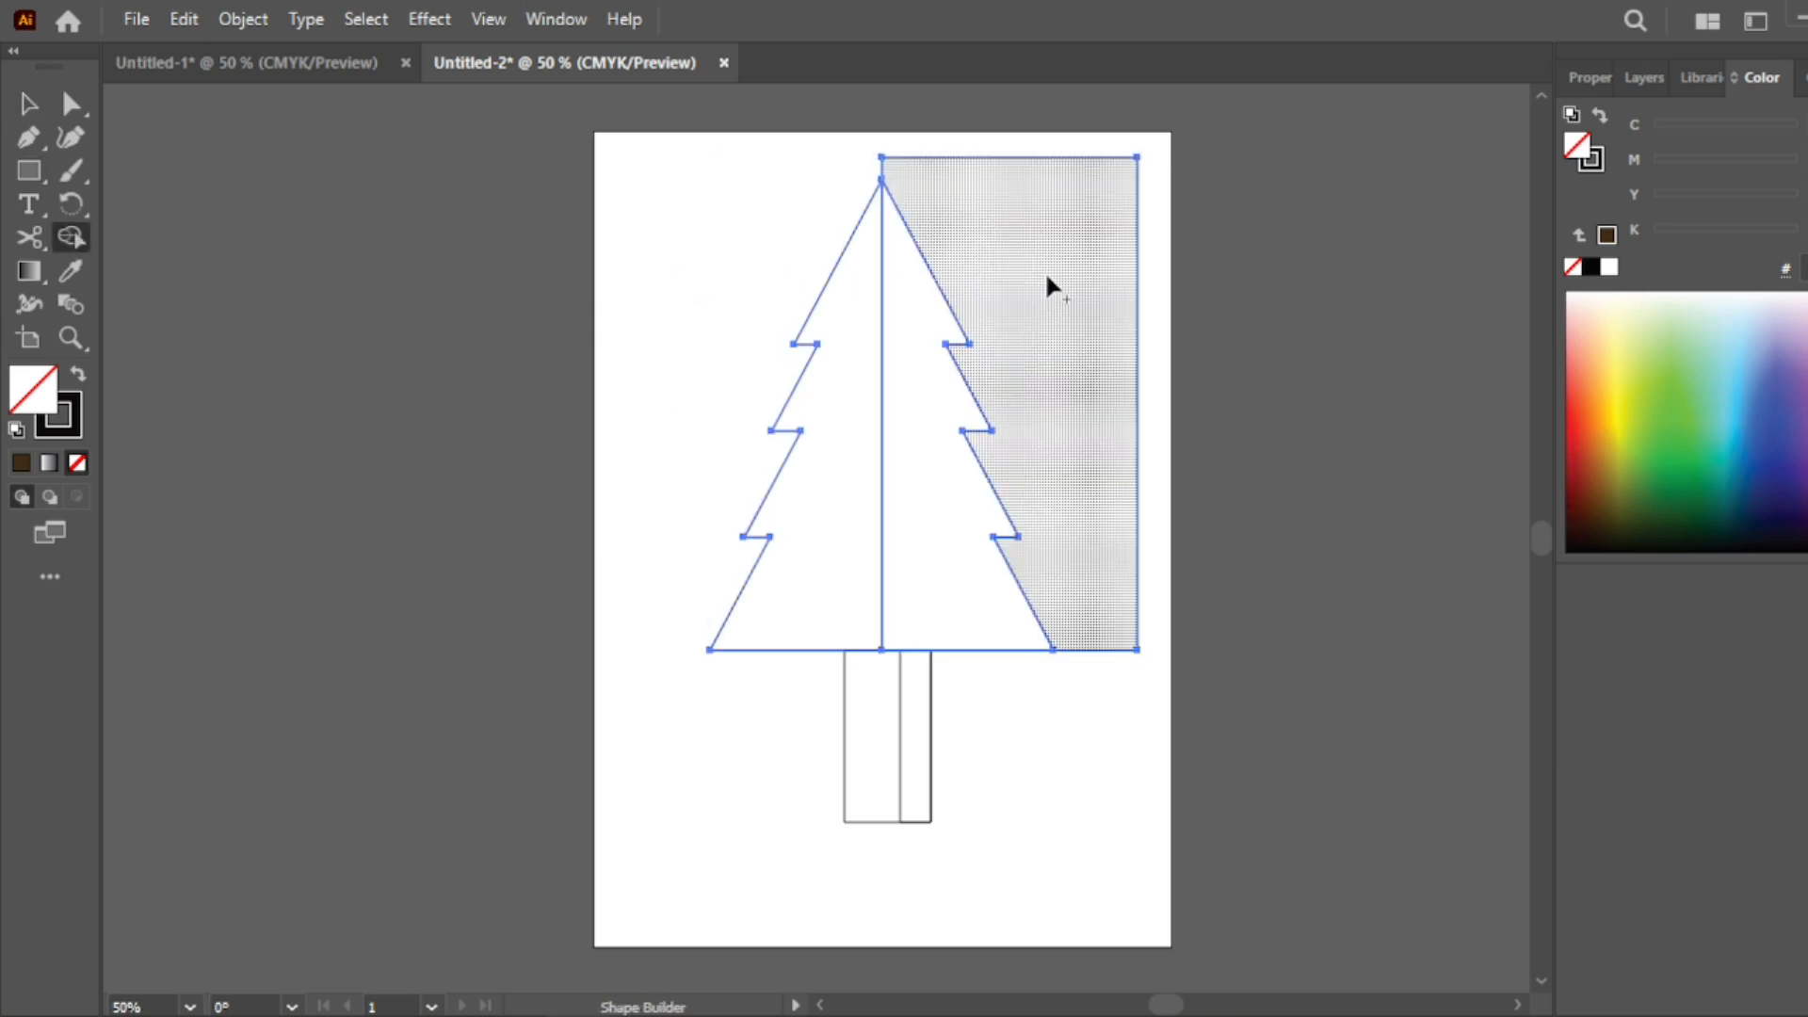
key(Delete)
key(ctrl+z)
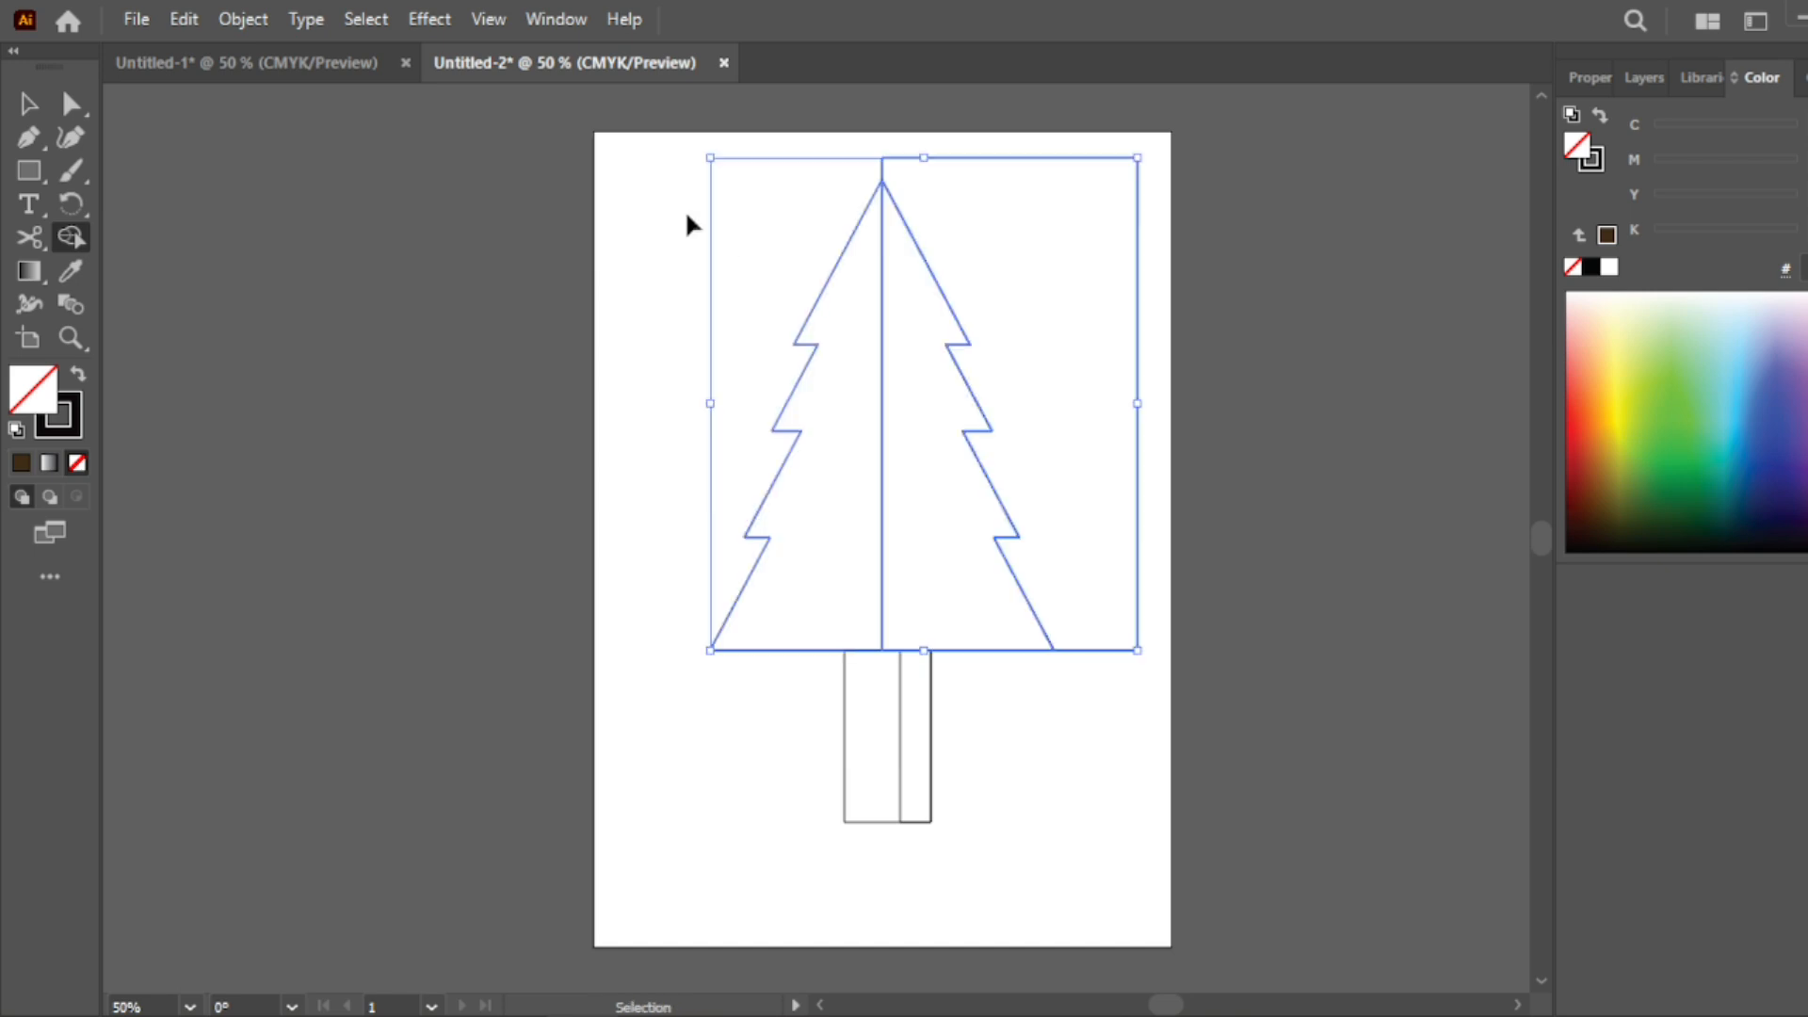
click(28, 104)
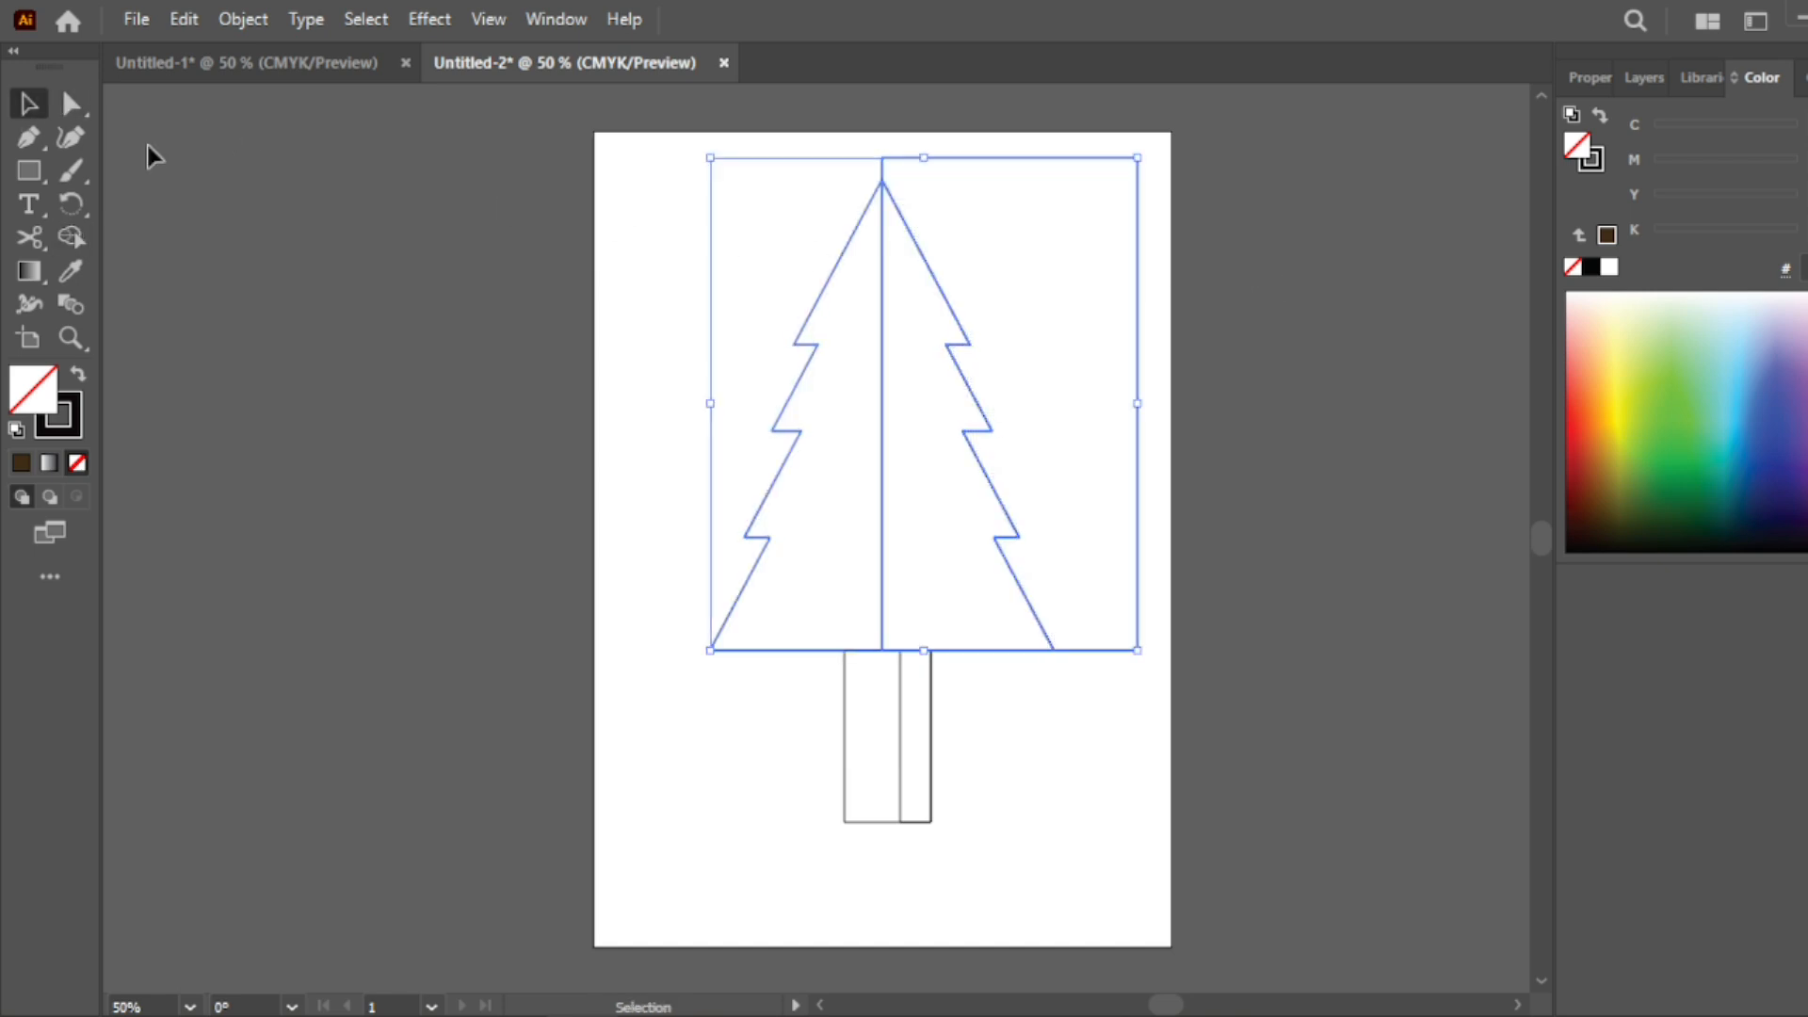
click(650, 230)
drag(1137, 264, 698, 780)
key(Delete)
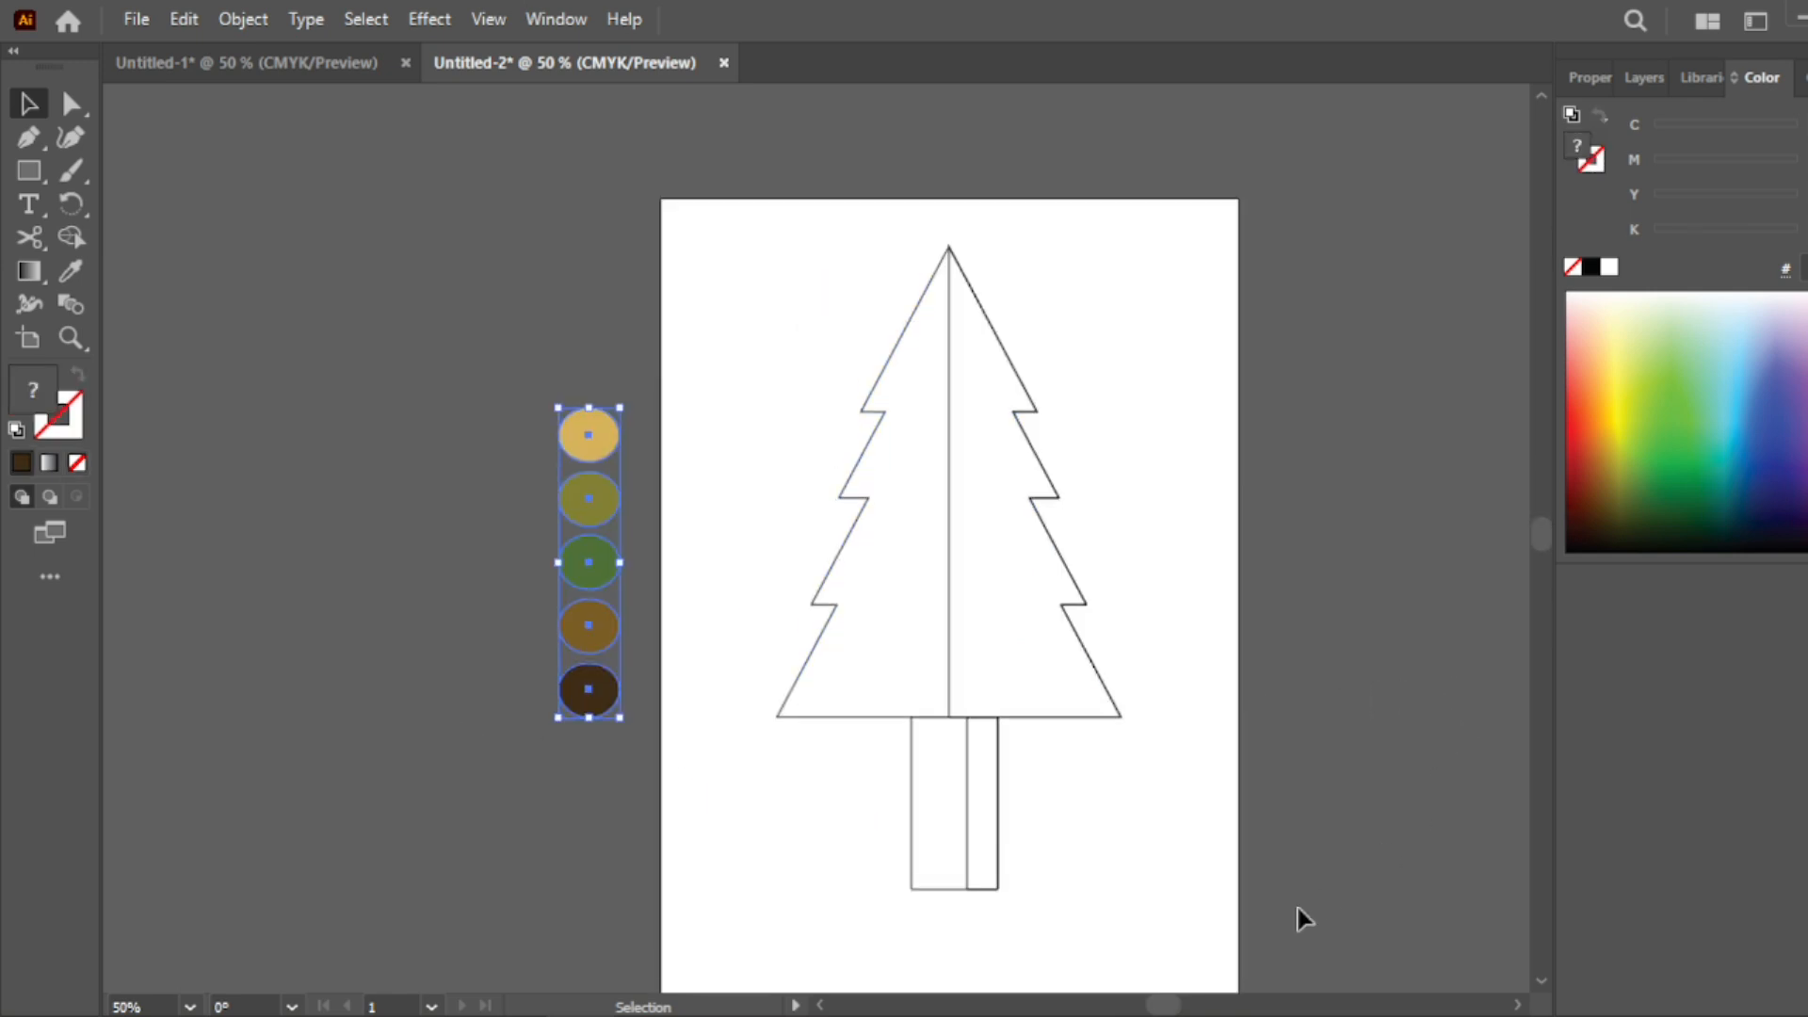
Fill the full tree silhouette with the palette's green circle colour, without a stroke, using the Eyedropper.
drag(1165, 1005, 1173, 1005)
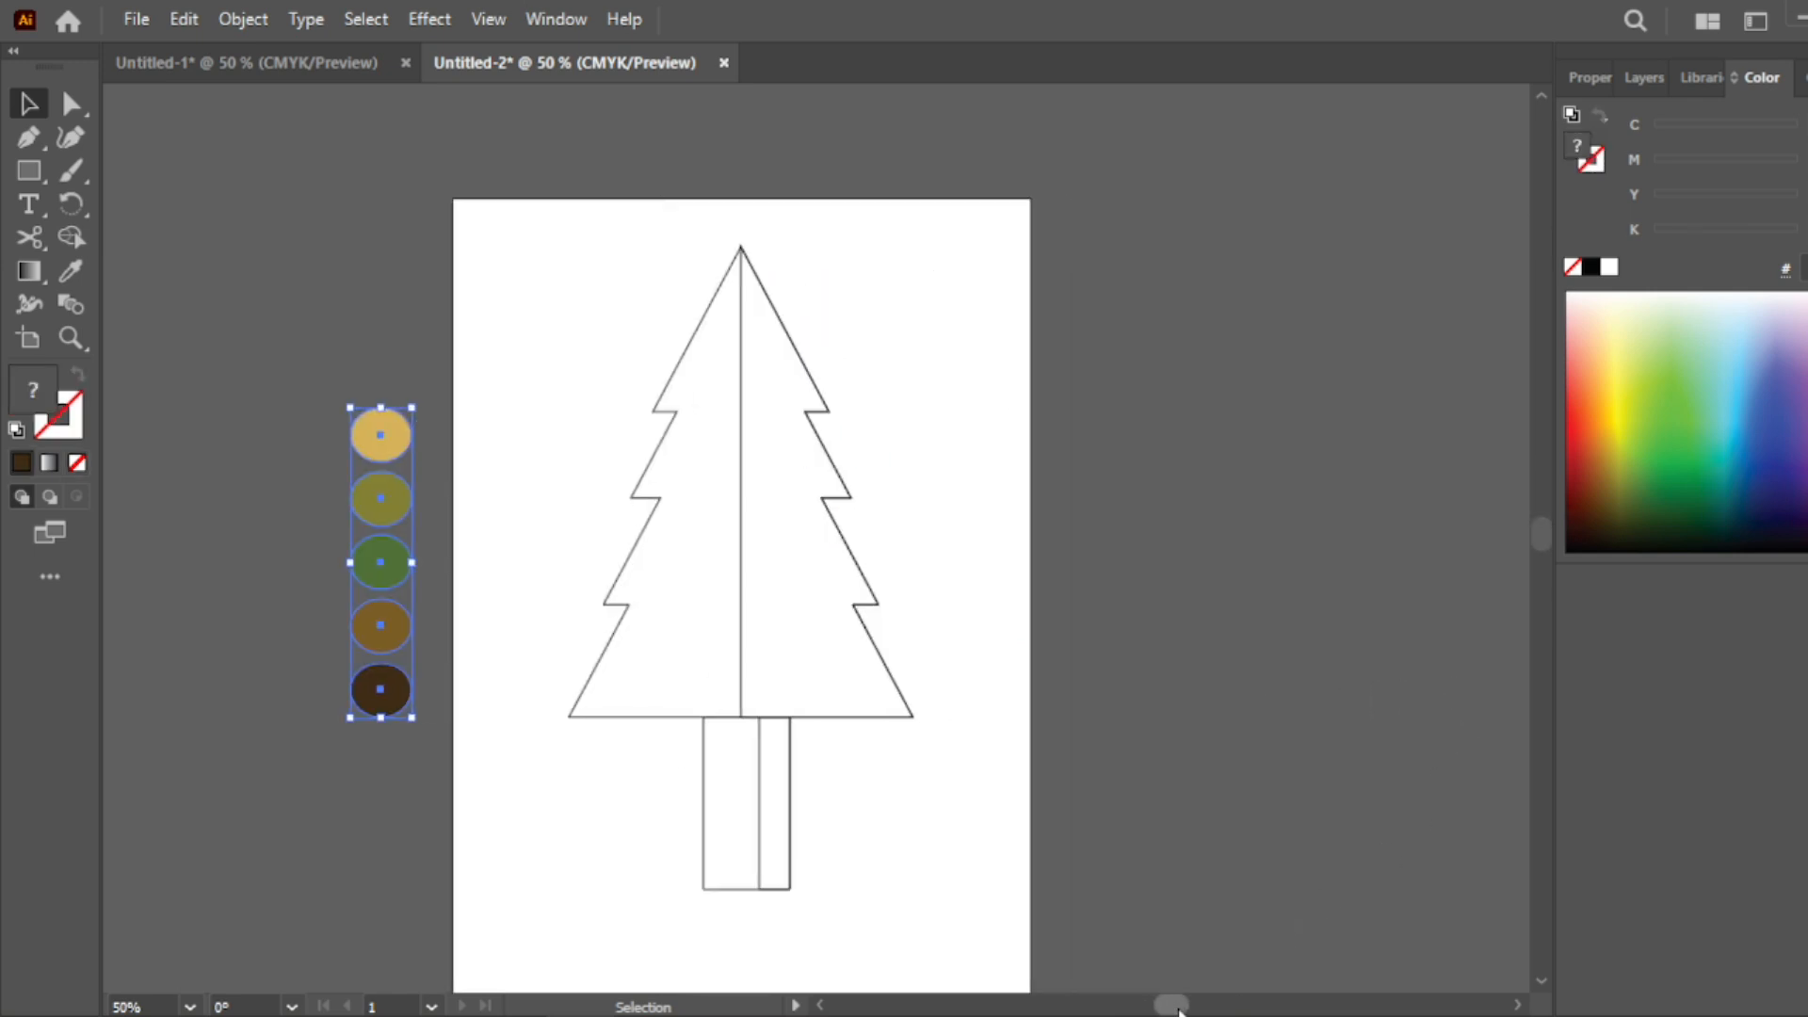
scroll(940, 781, down, 1)
click(1175, 693)
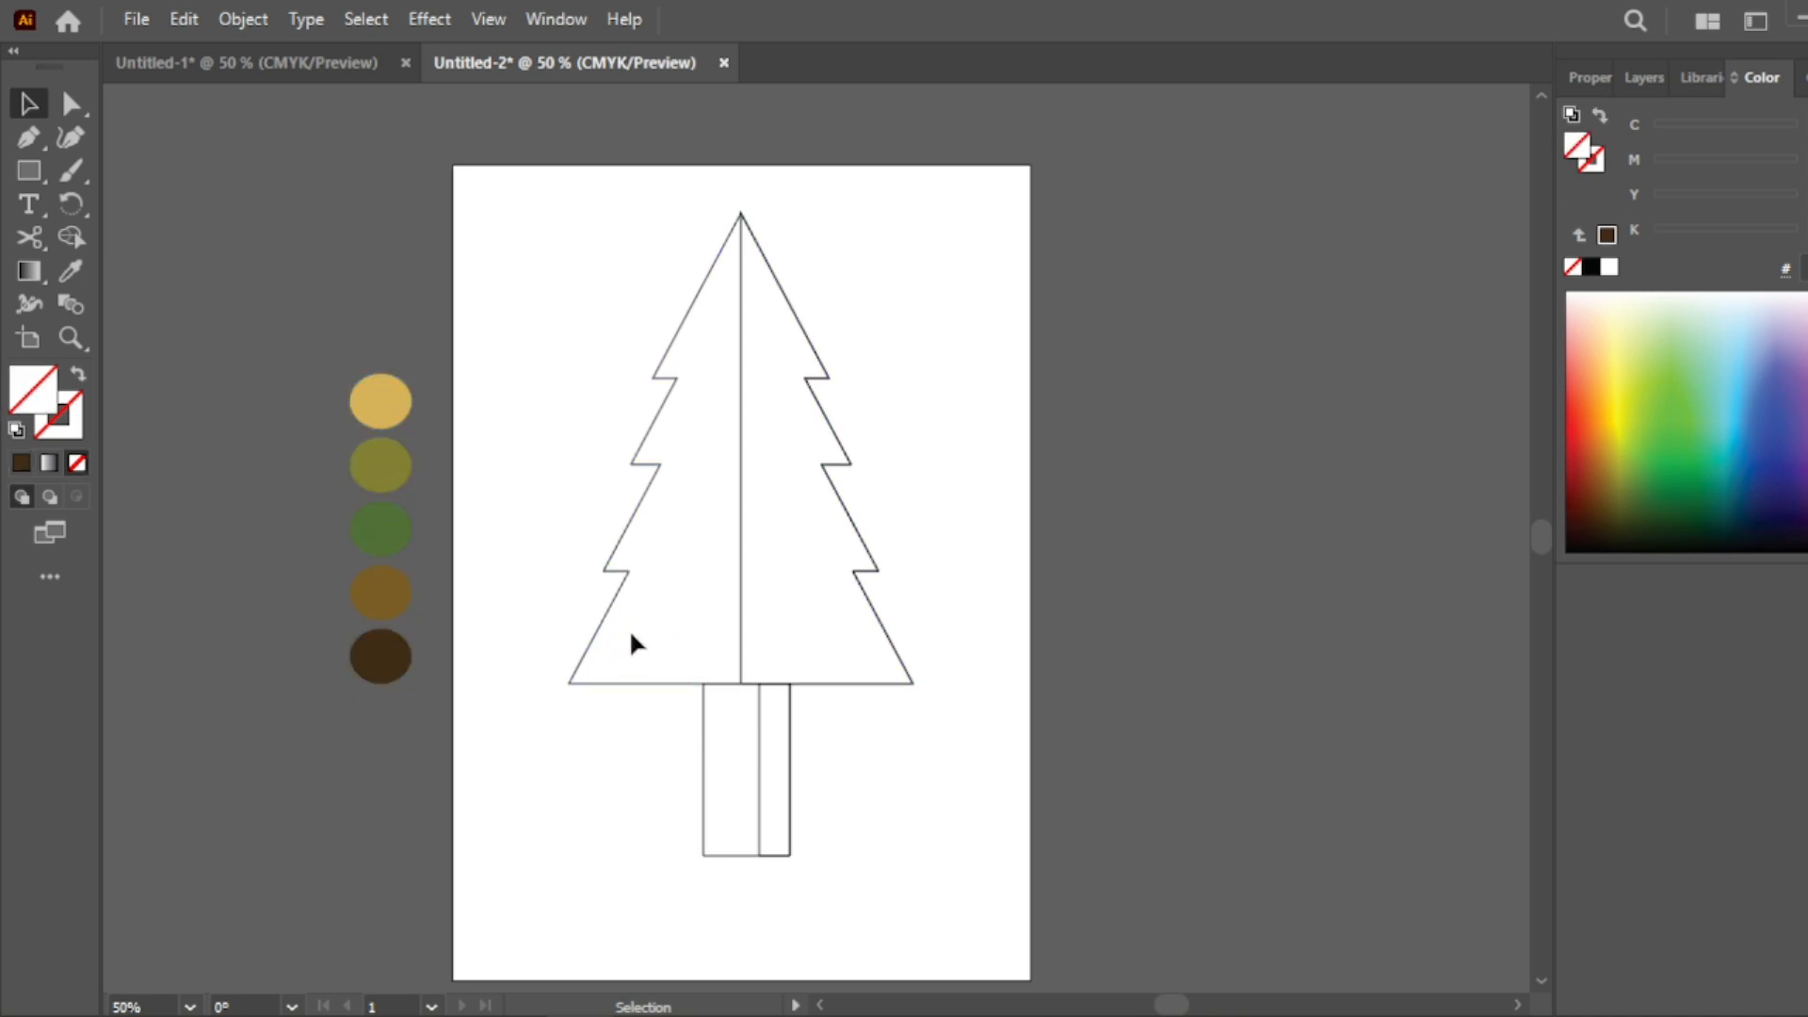
click(604, 620)
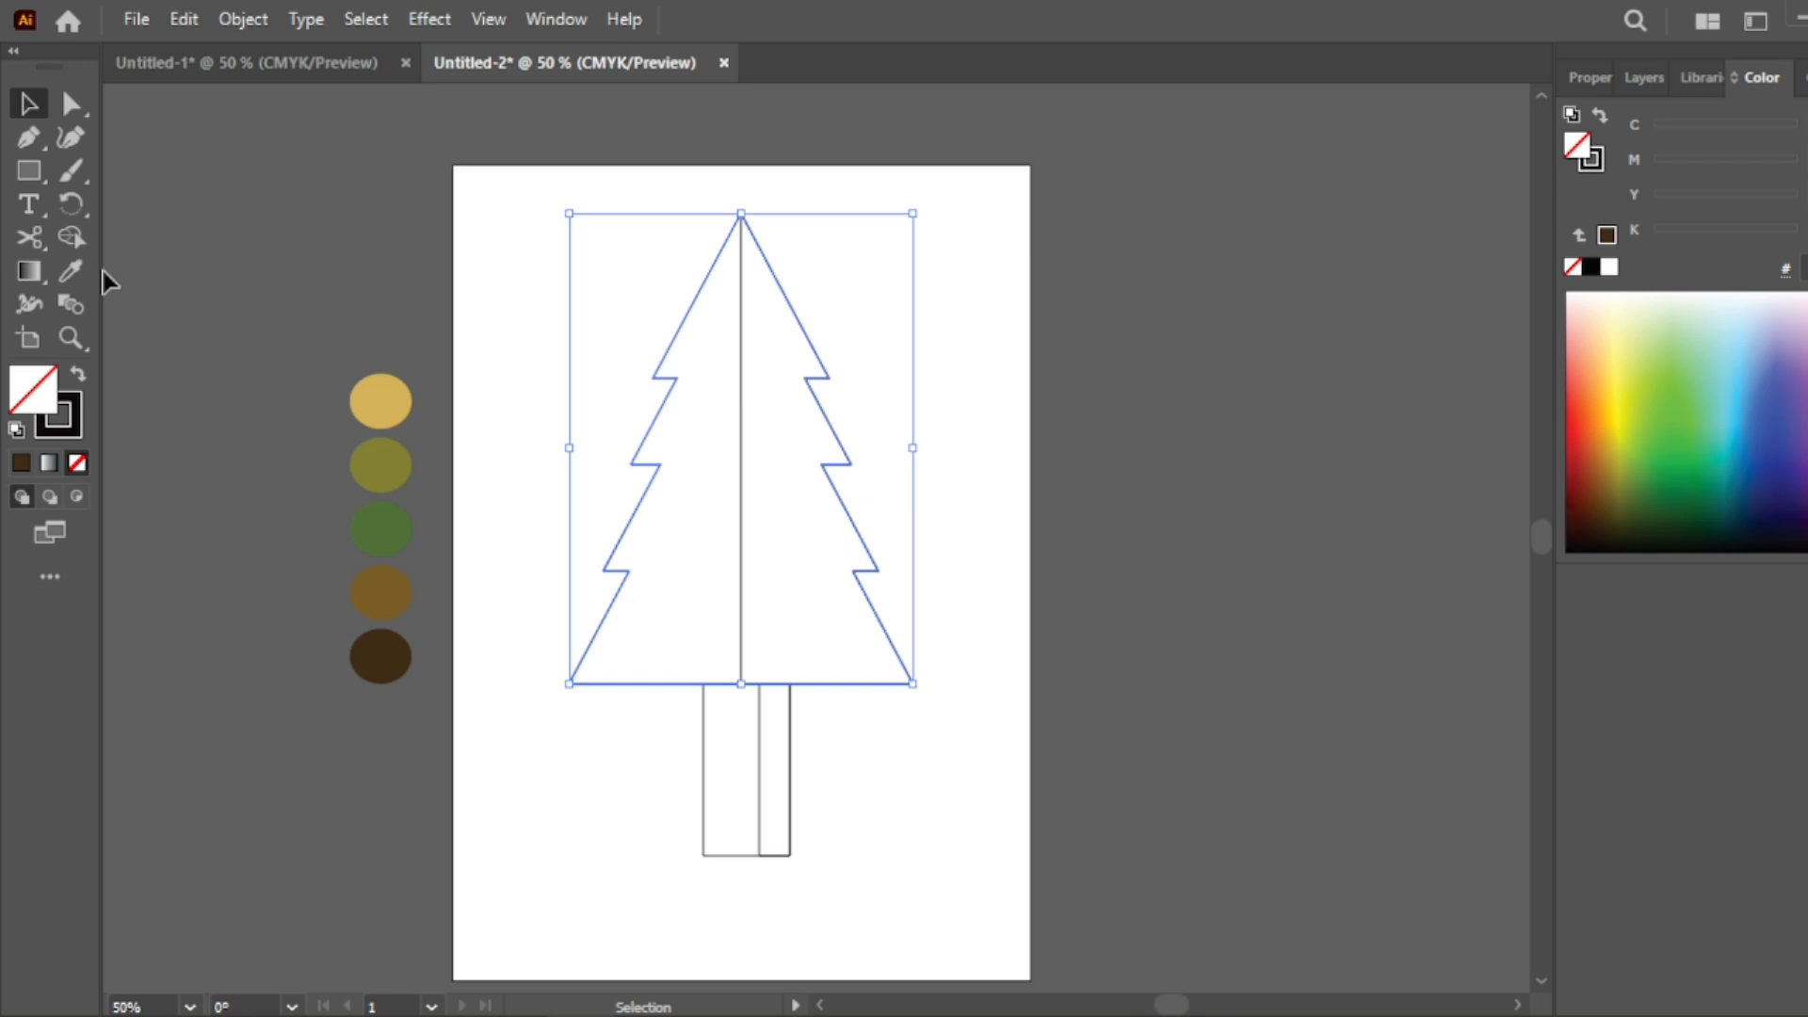
click(72, 271)
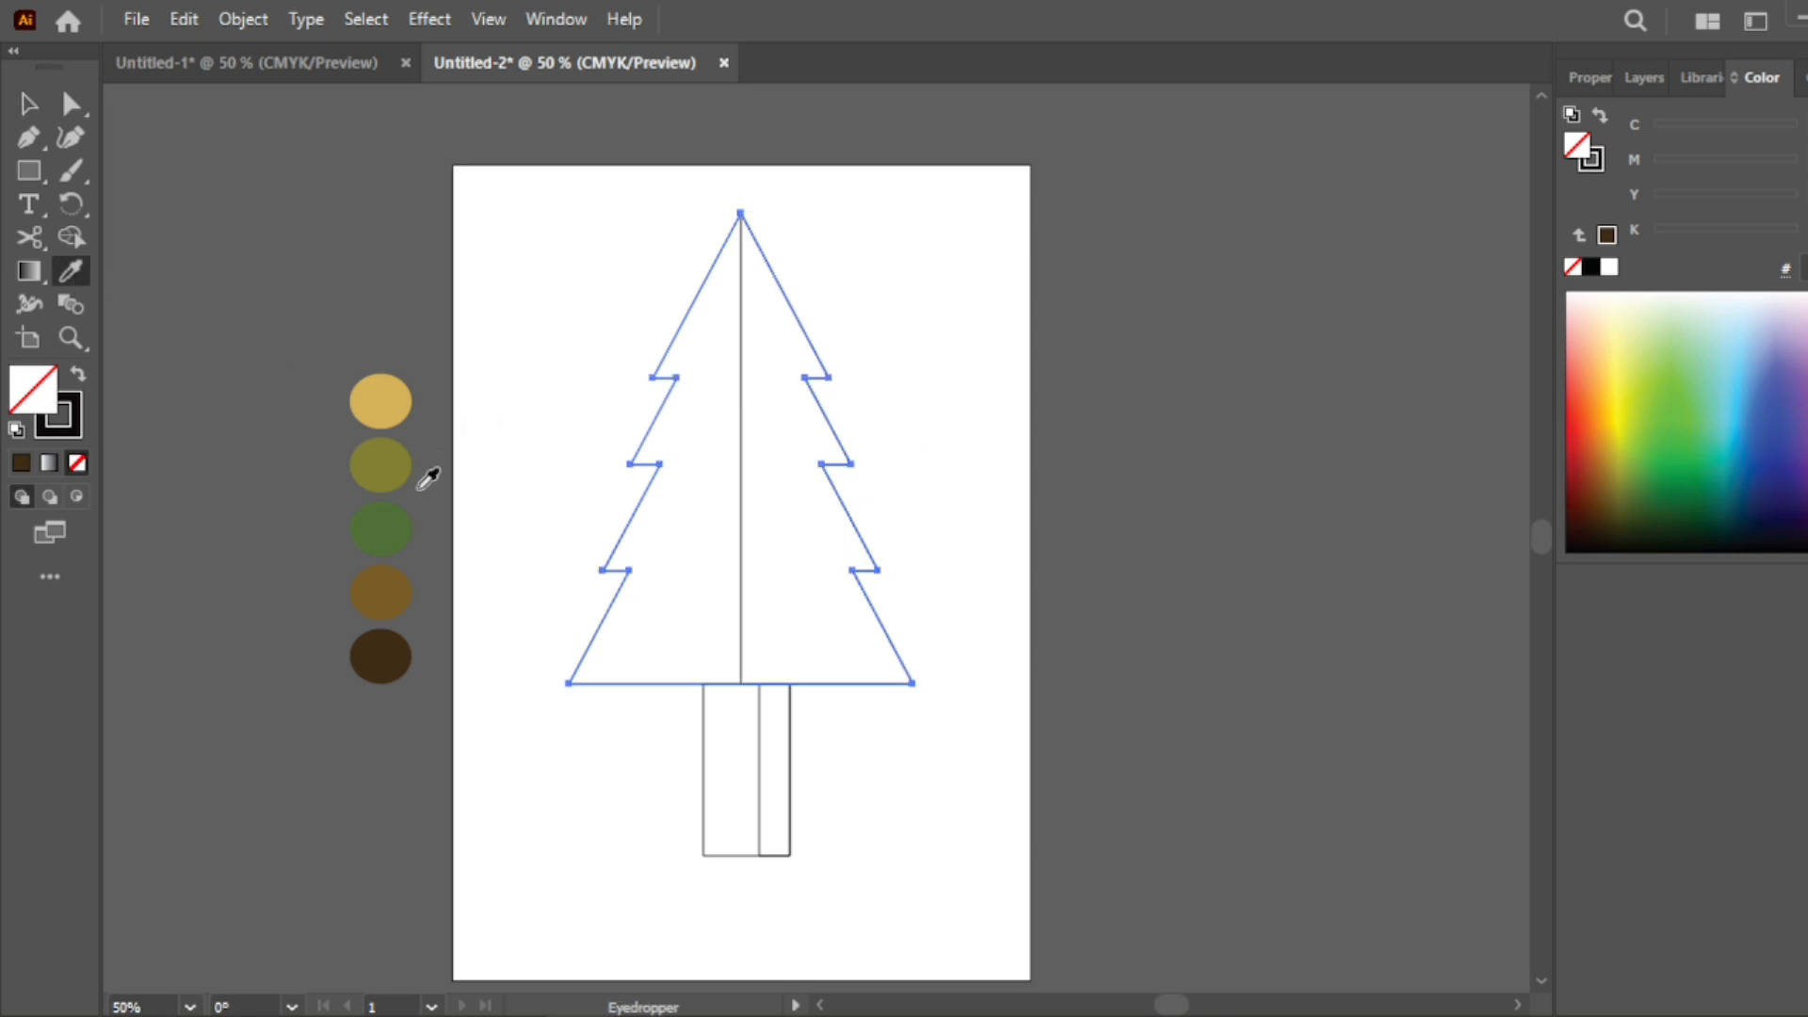
click(404, 536)
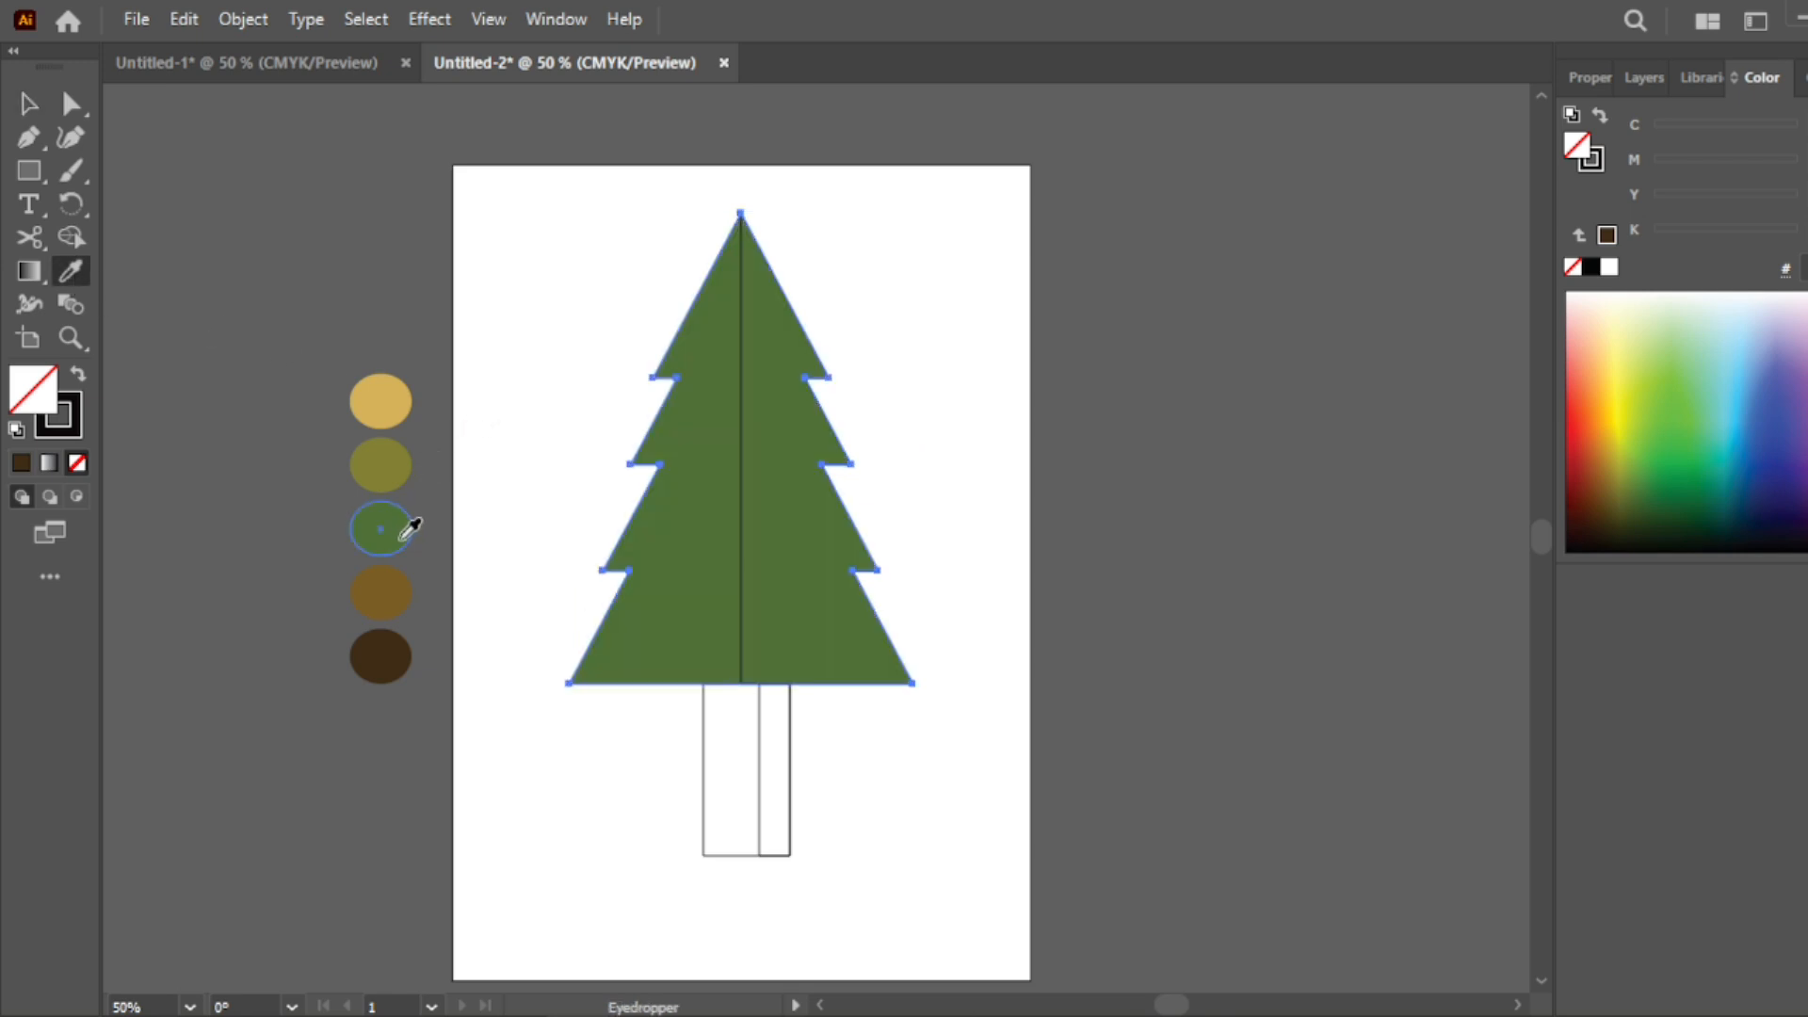
click(29, 103)
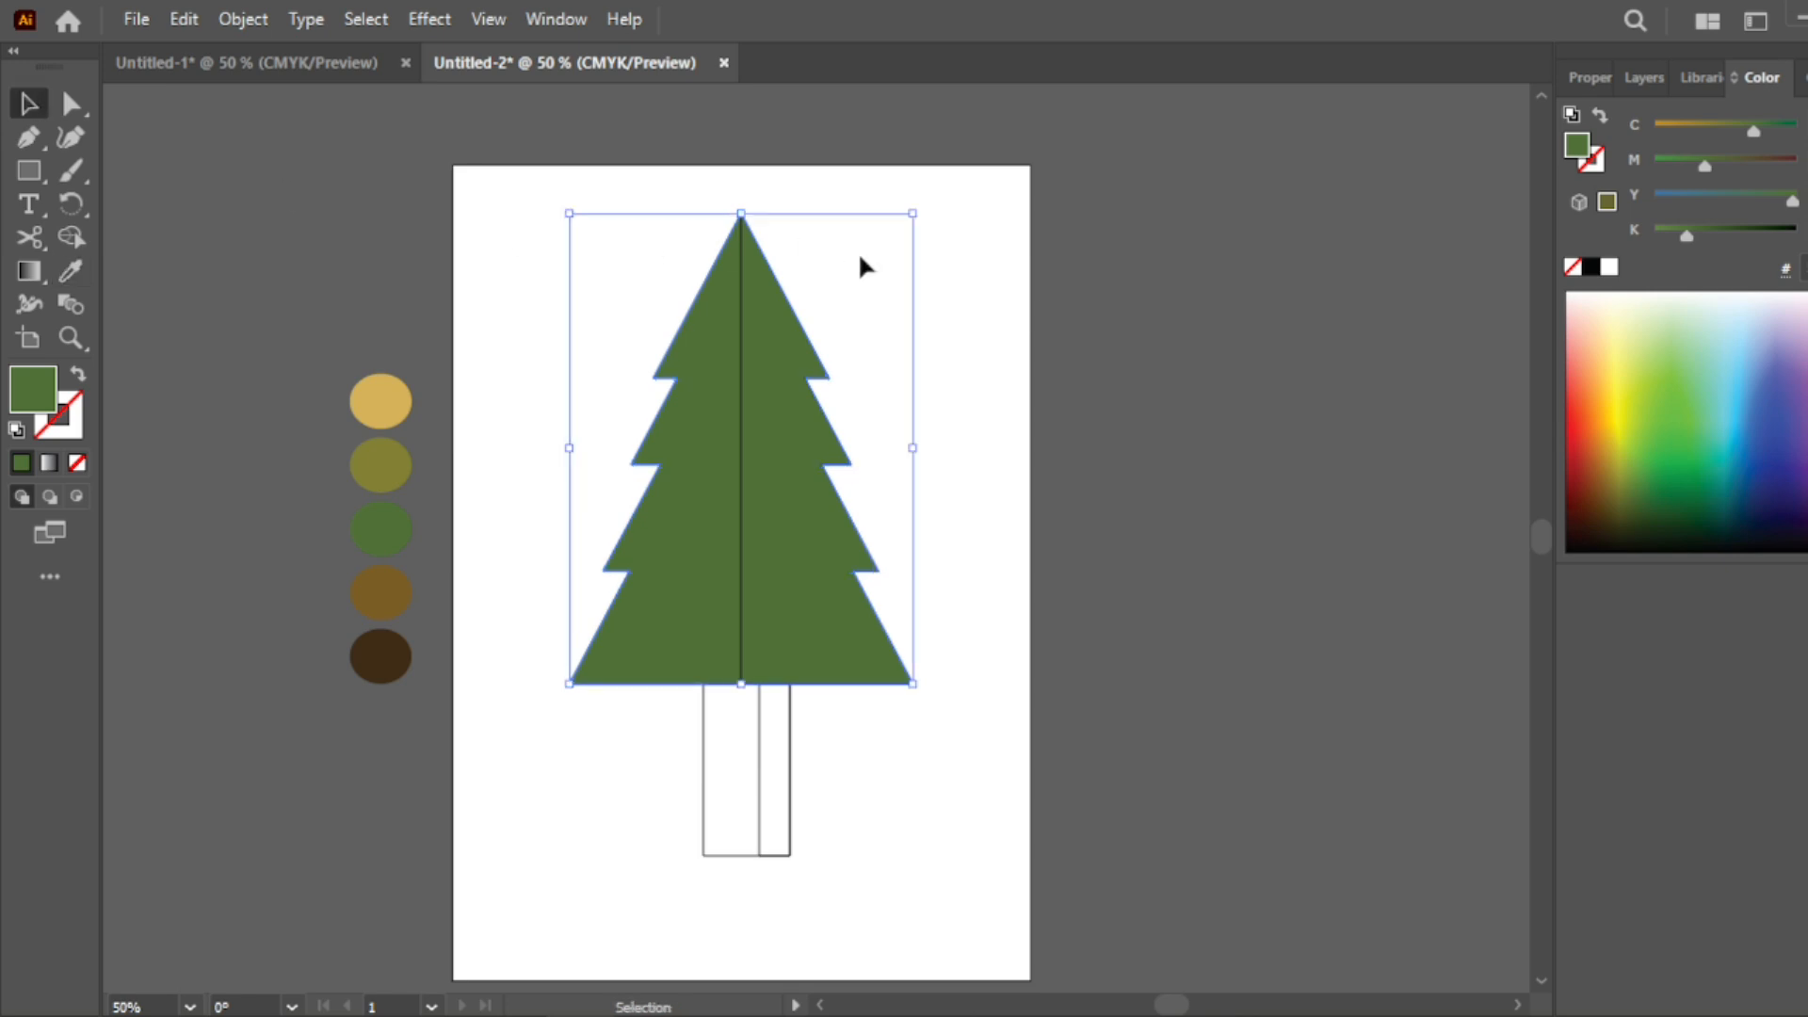
click(990, 306)
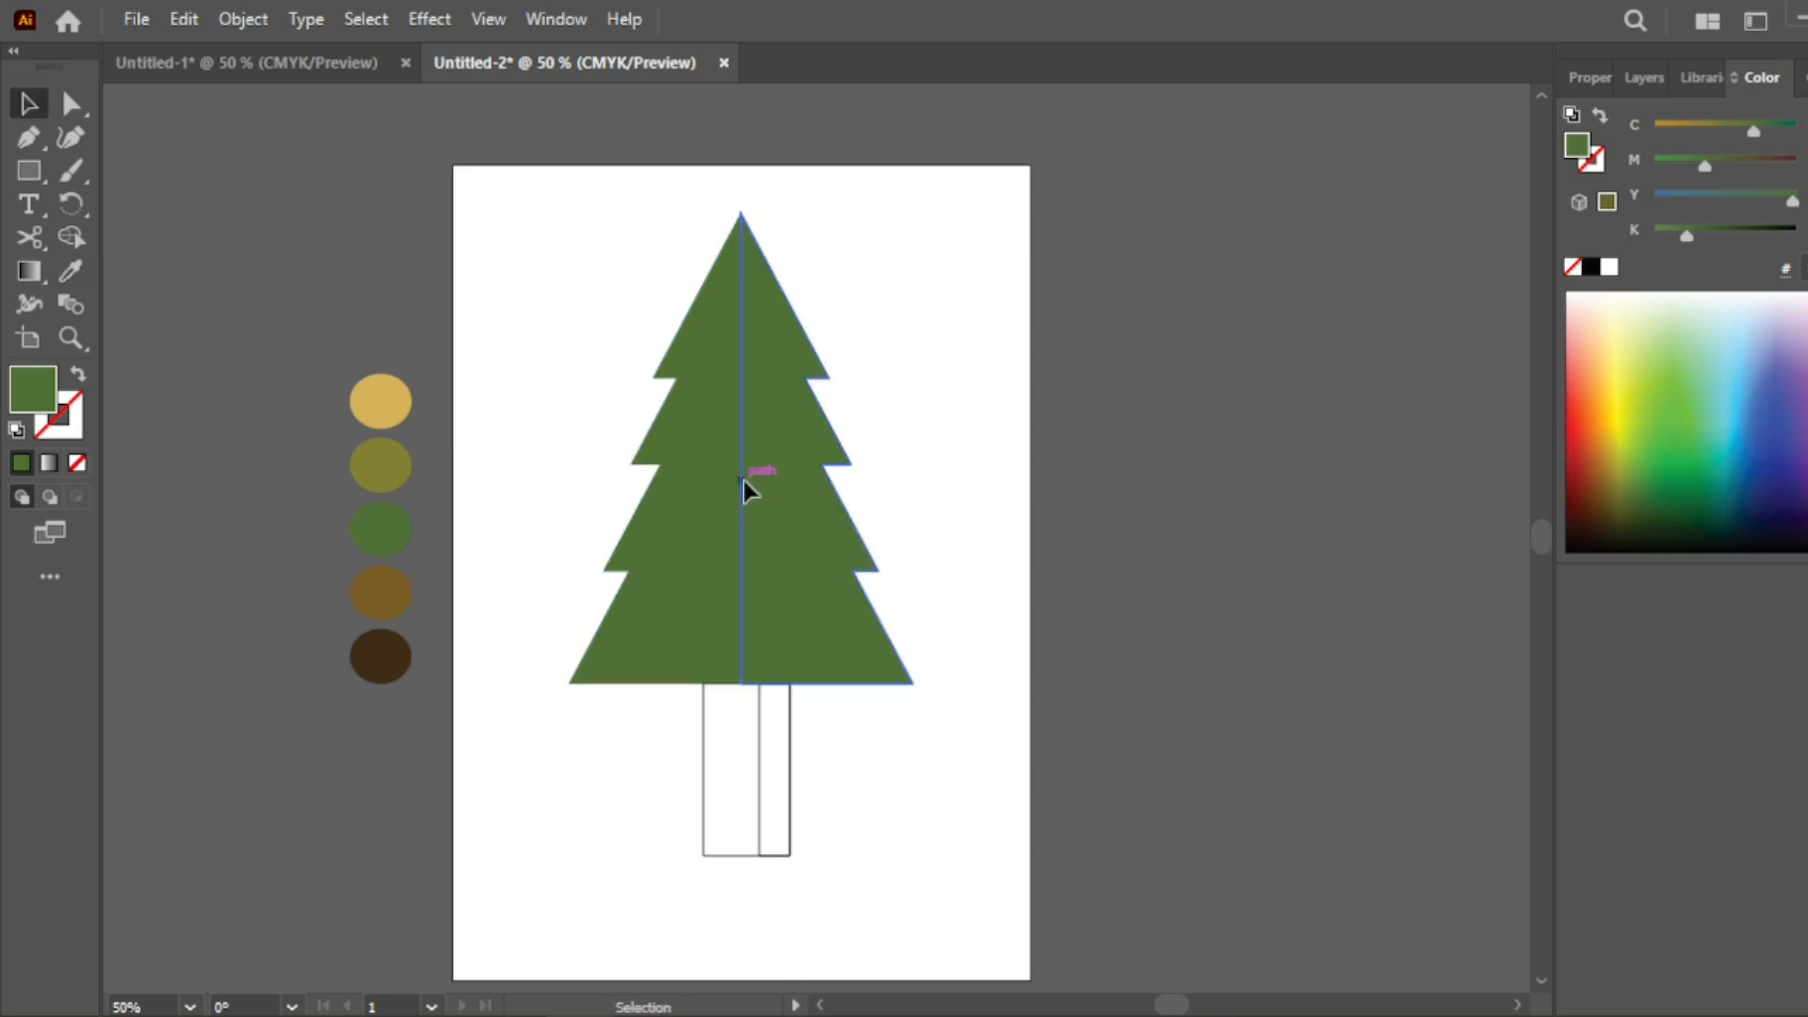
Give the tree's right half a near-black fill and remove its stroke.
click(743, 480)
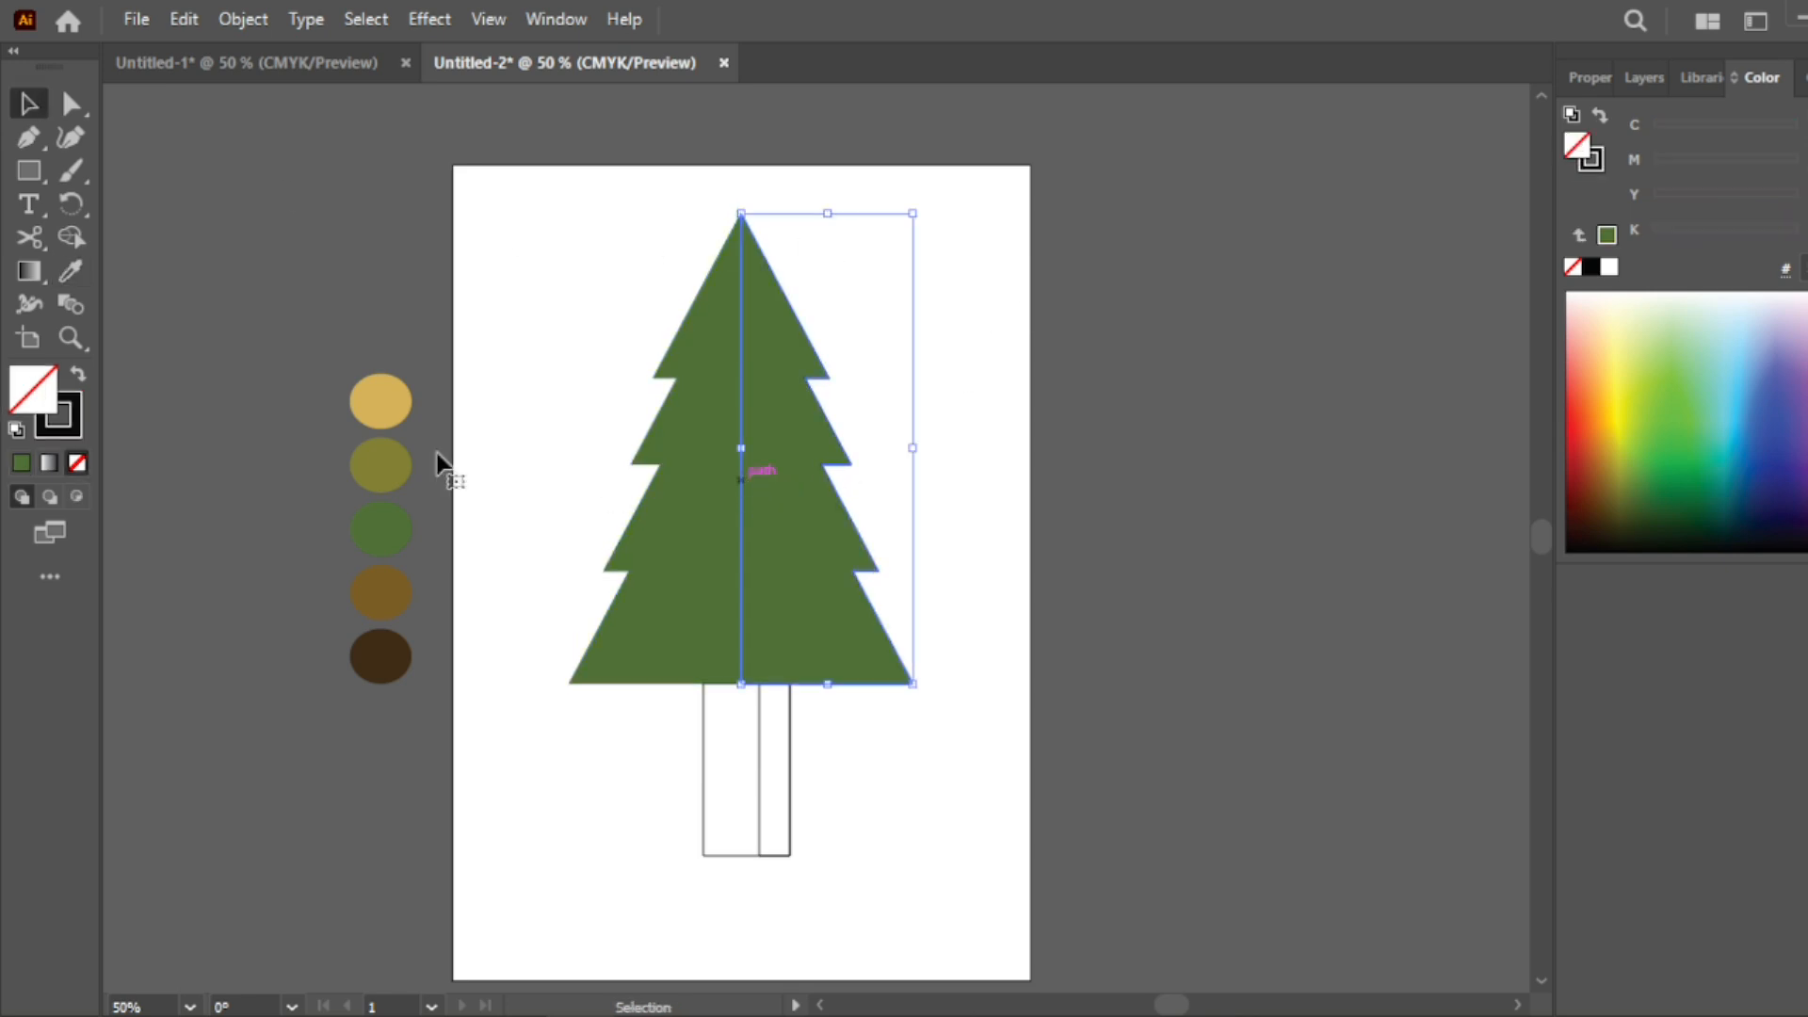
click(32, 384)
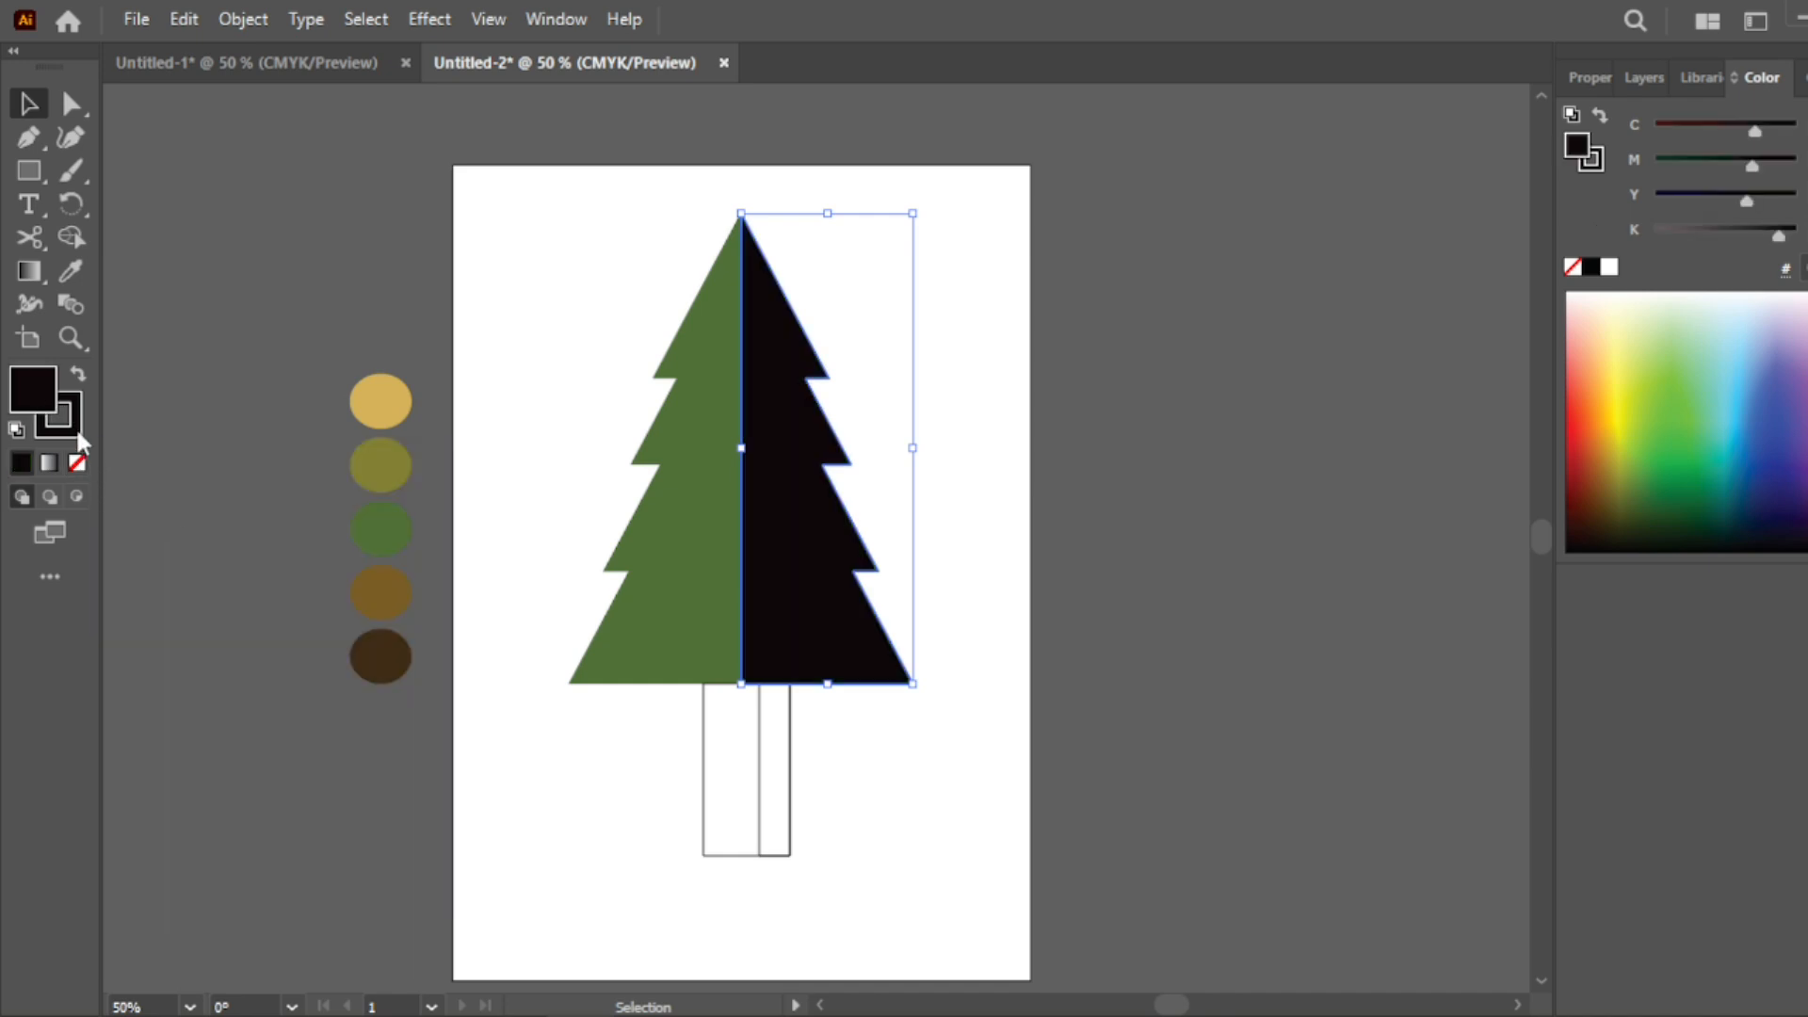
click(77, 462)
click(236, 618)
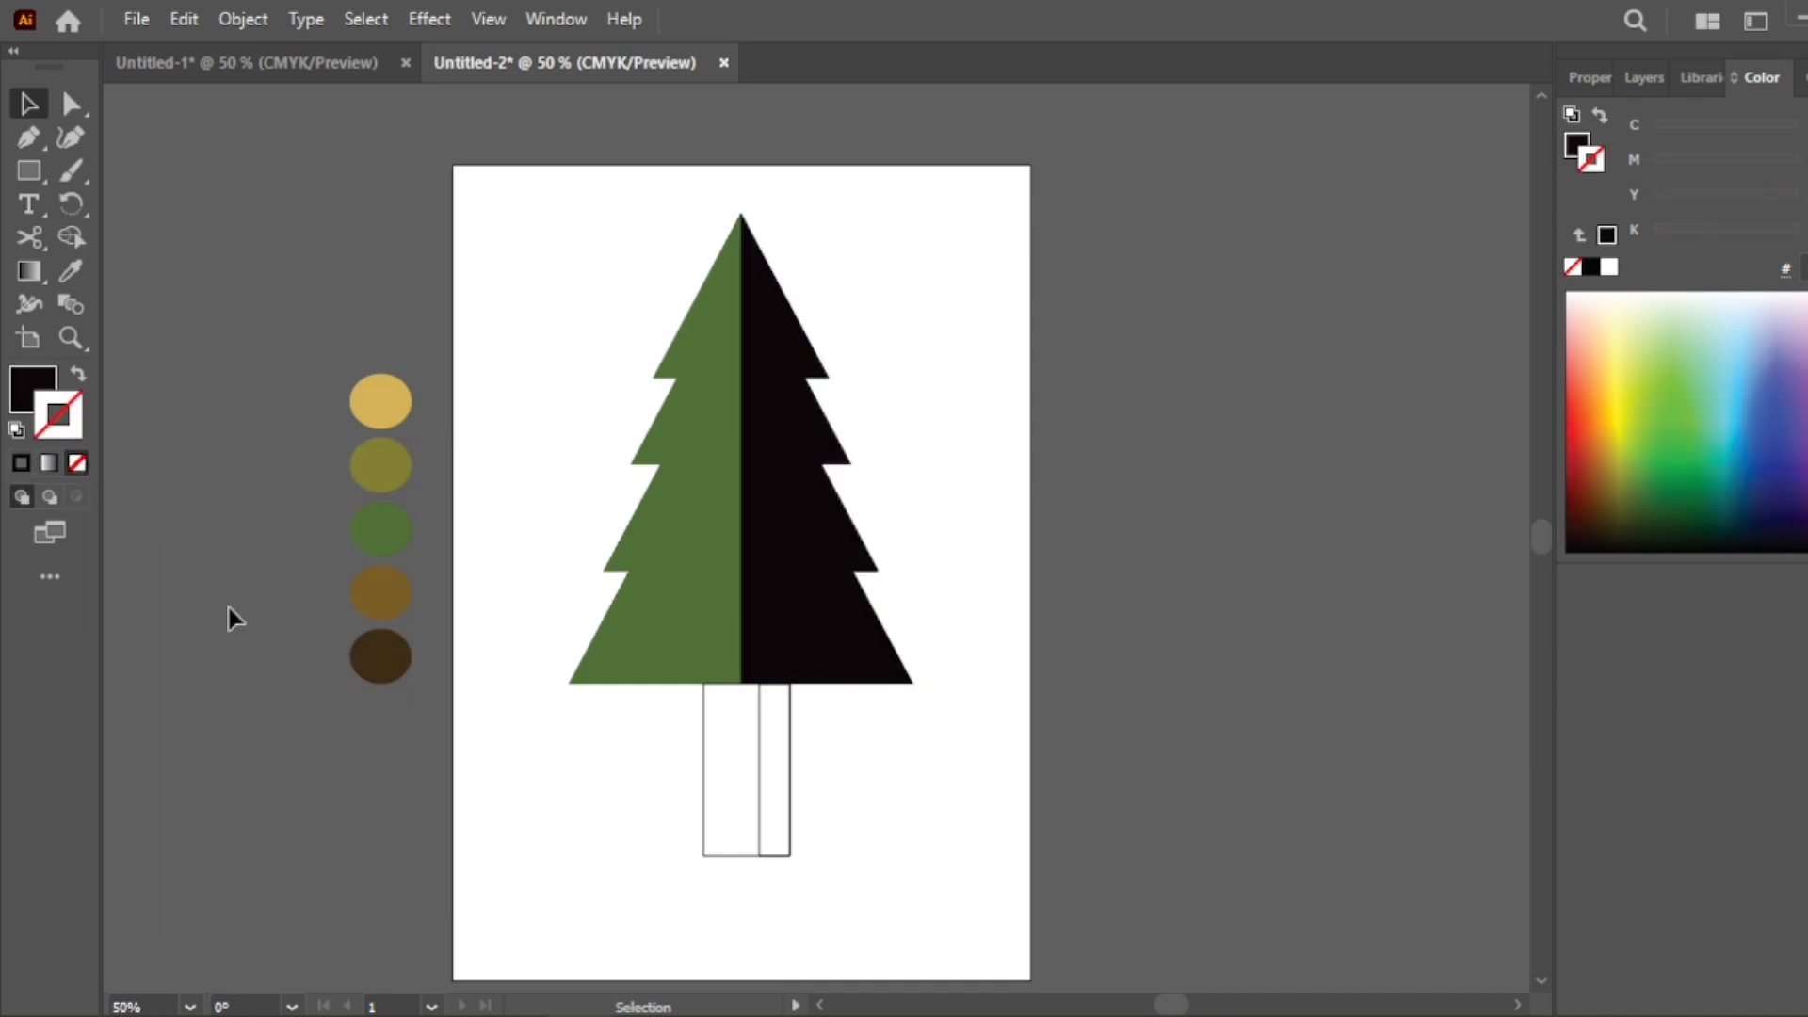
Fill the full trunk rectangle with the palette's darkest brown, without a stroke, using the Eyedropper.
click(706, 800)
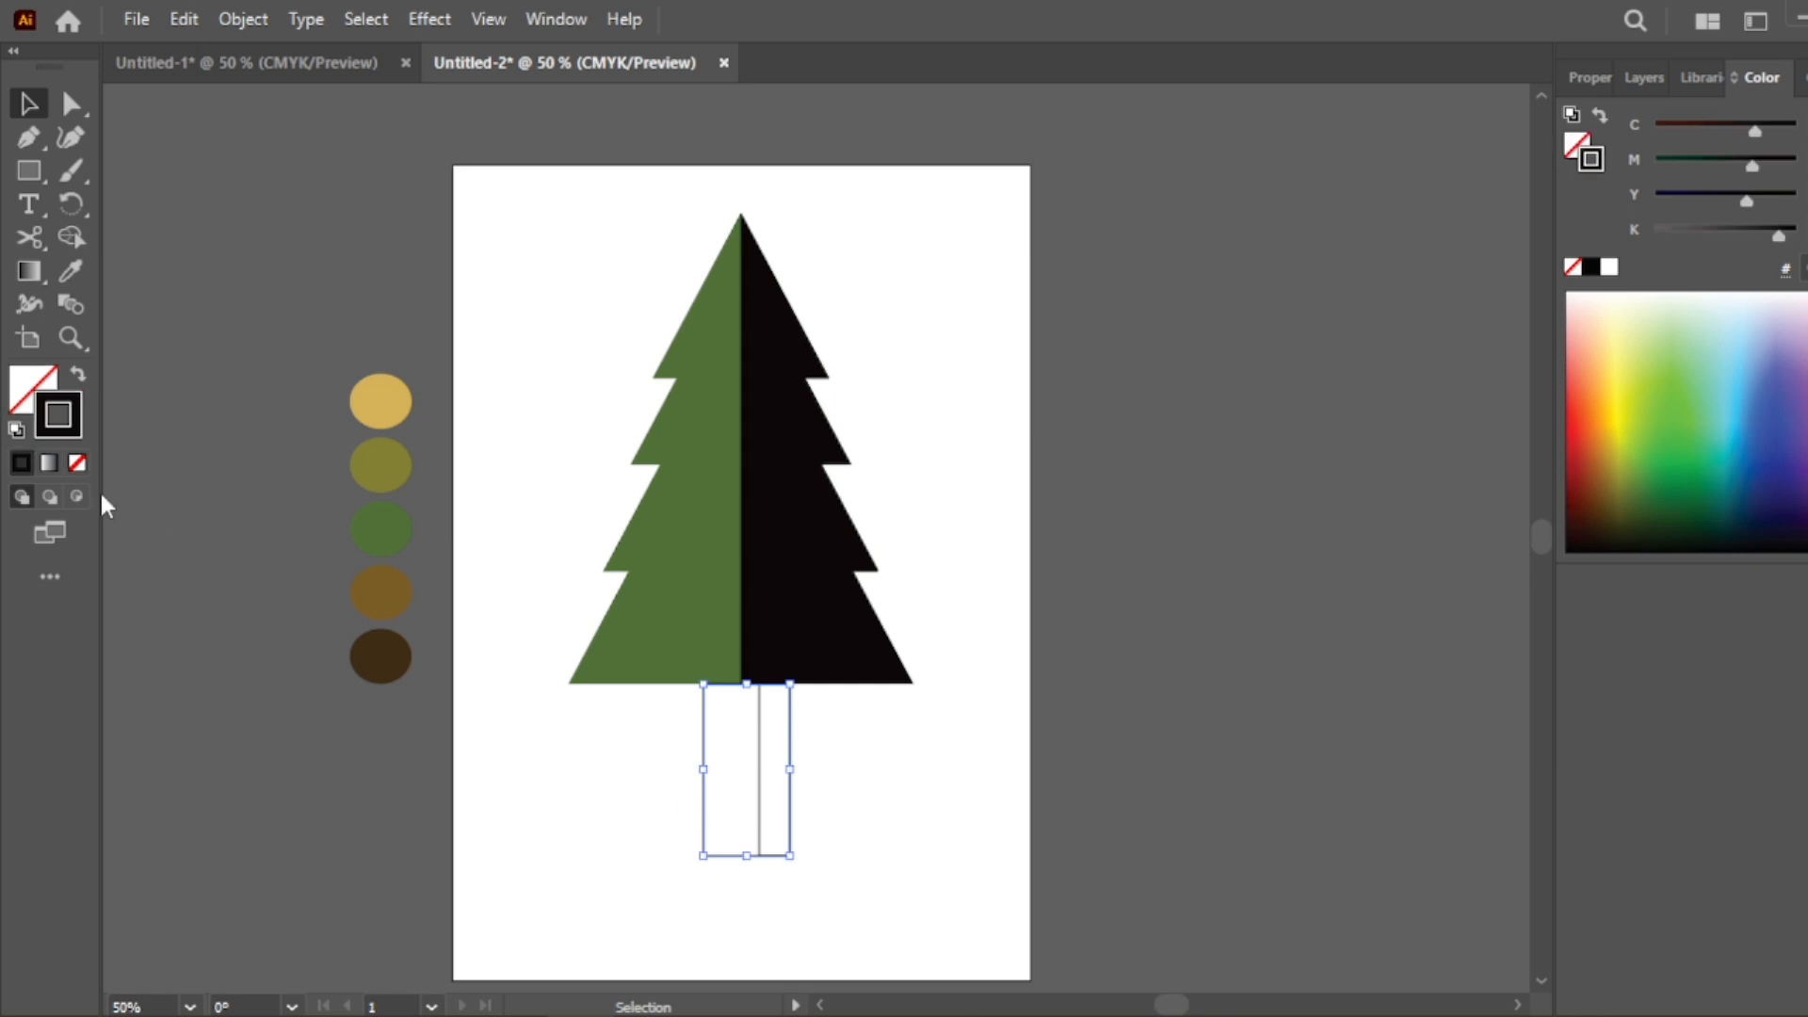
click(82, 267)
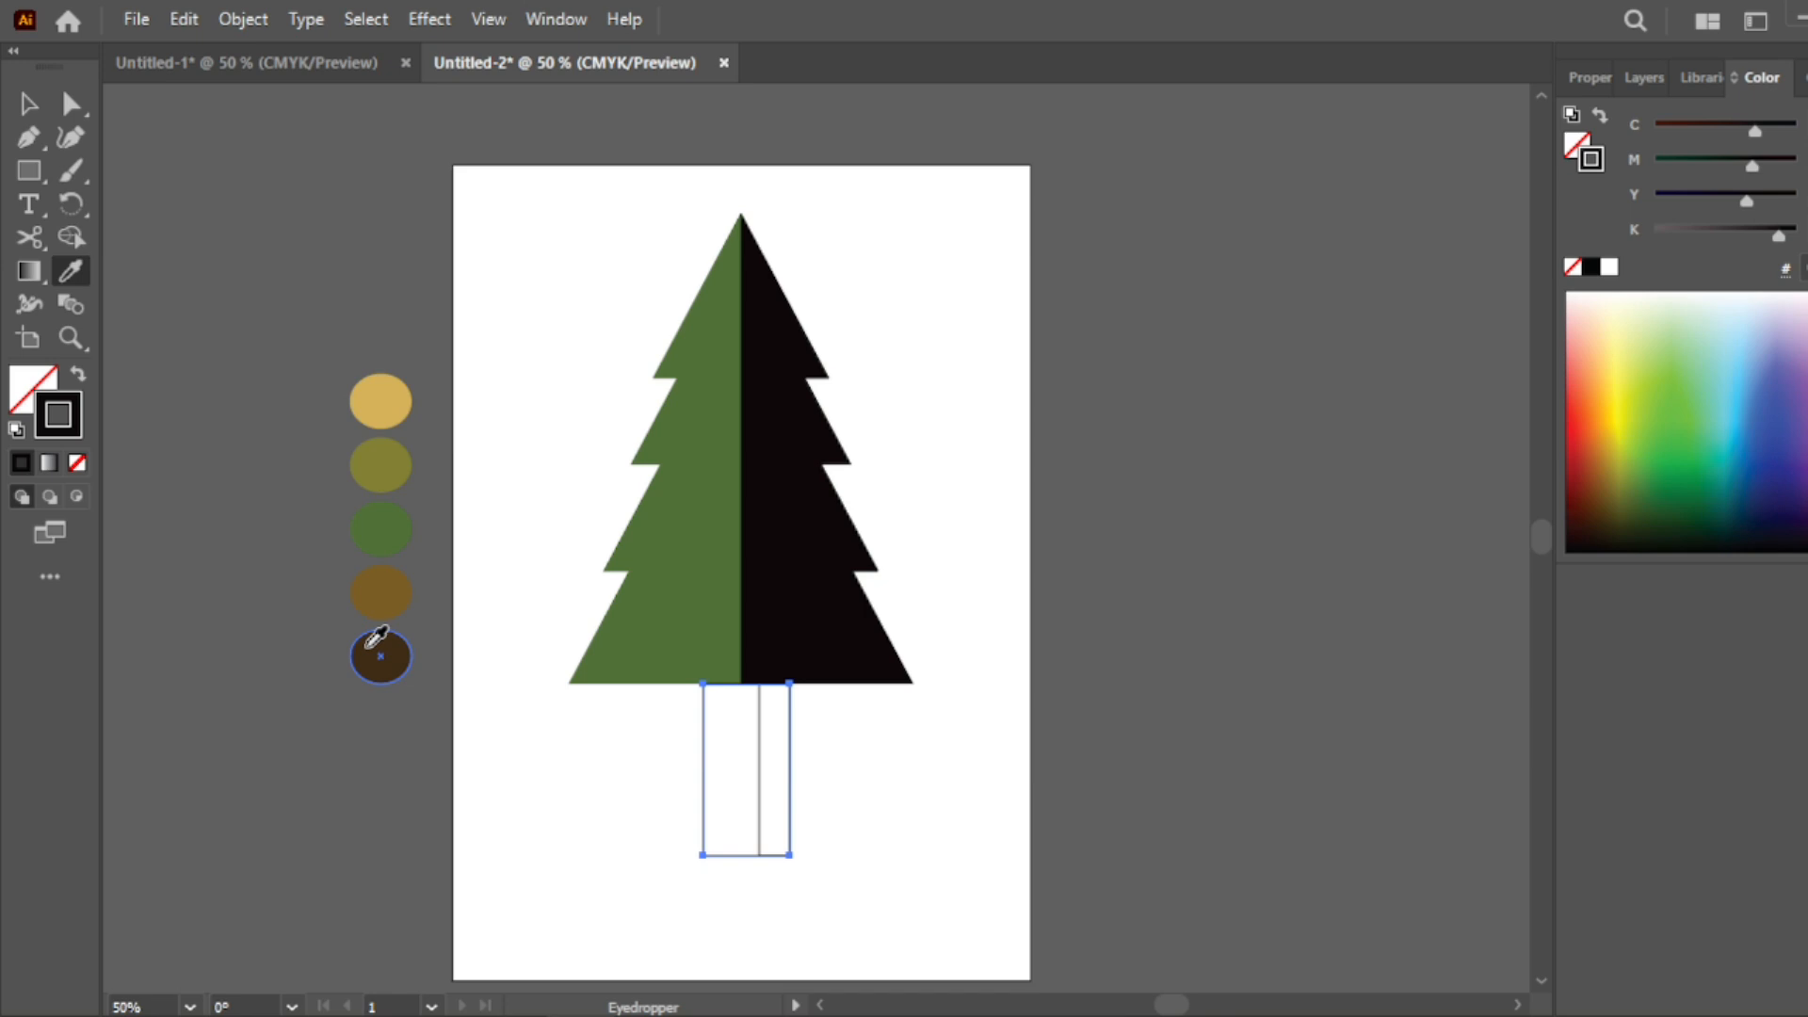
click(369, 648)
click(28, 103)
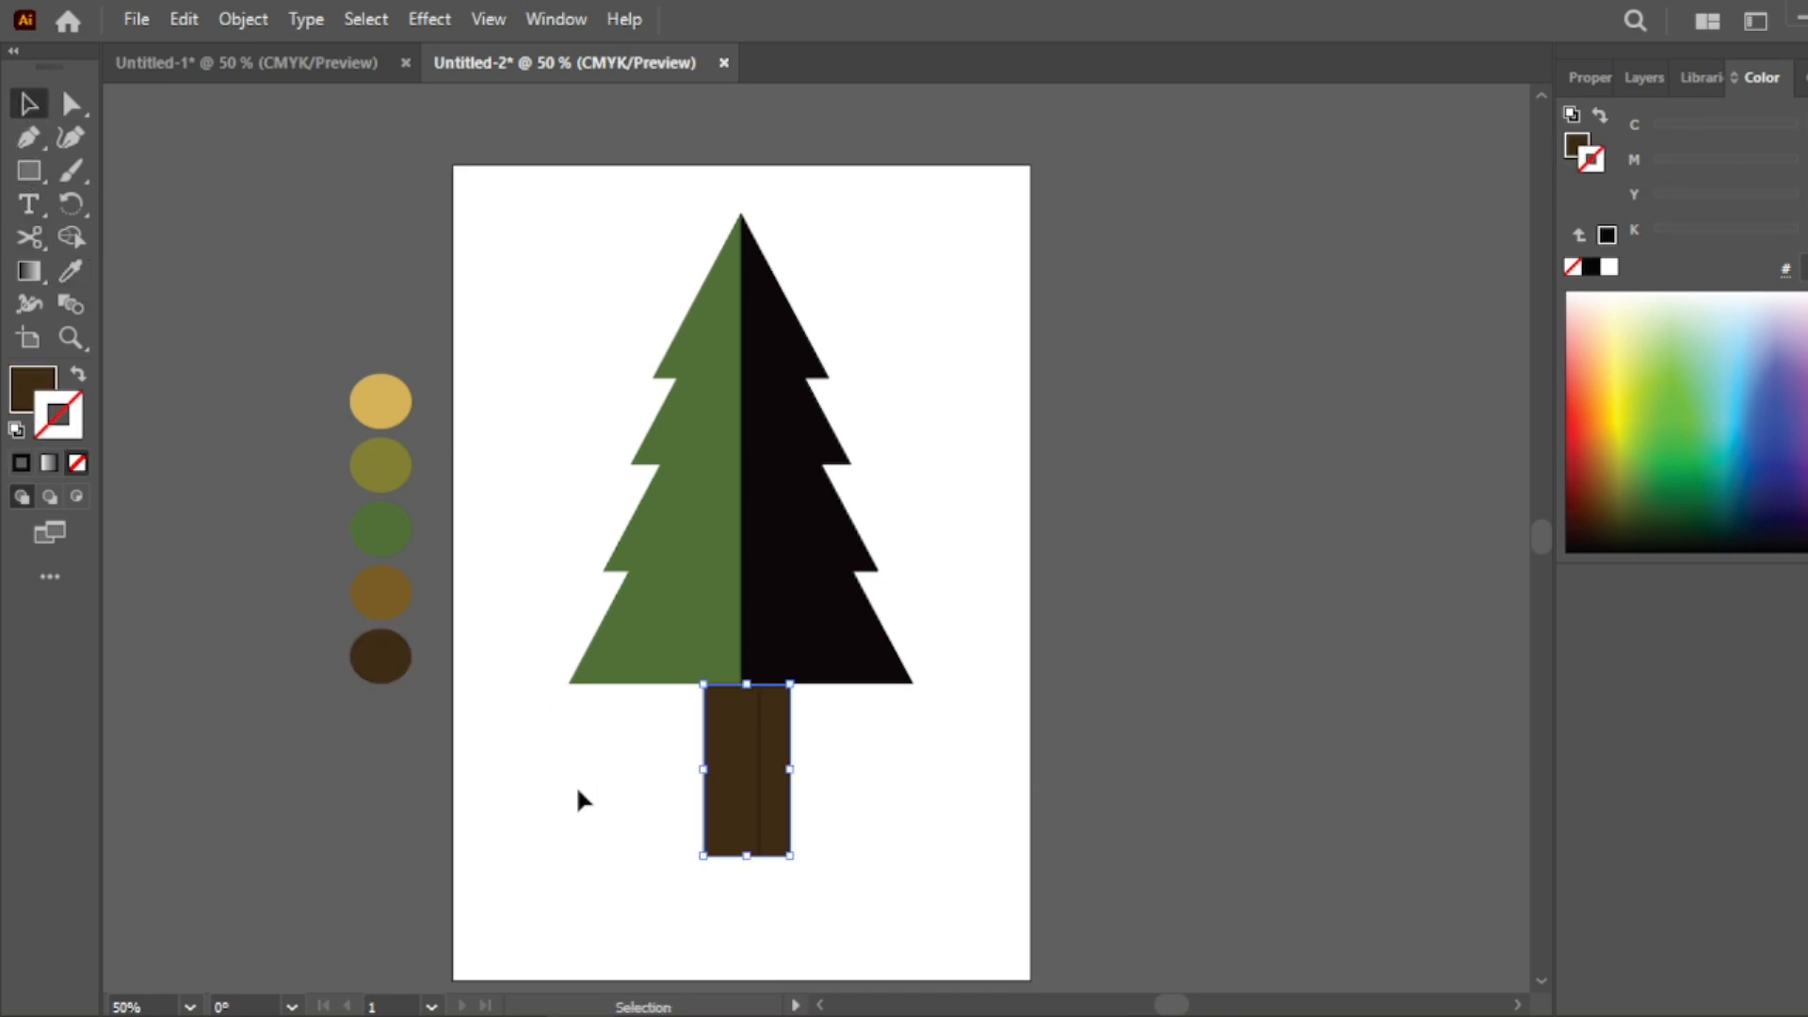
Give the narrow strip on the trunk's right side a near-black fill and remove its stroke.
click(793, 854)
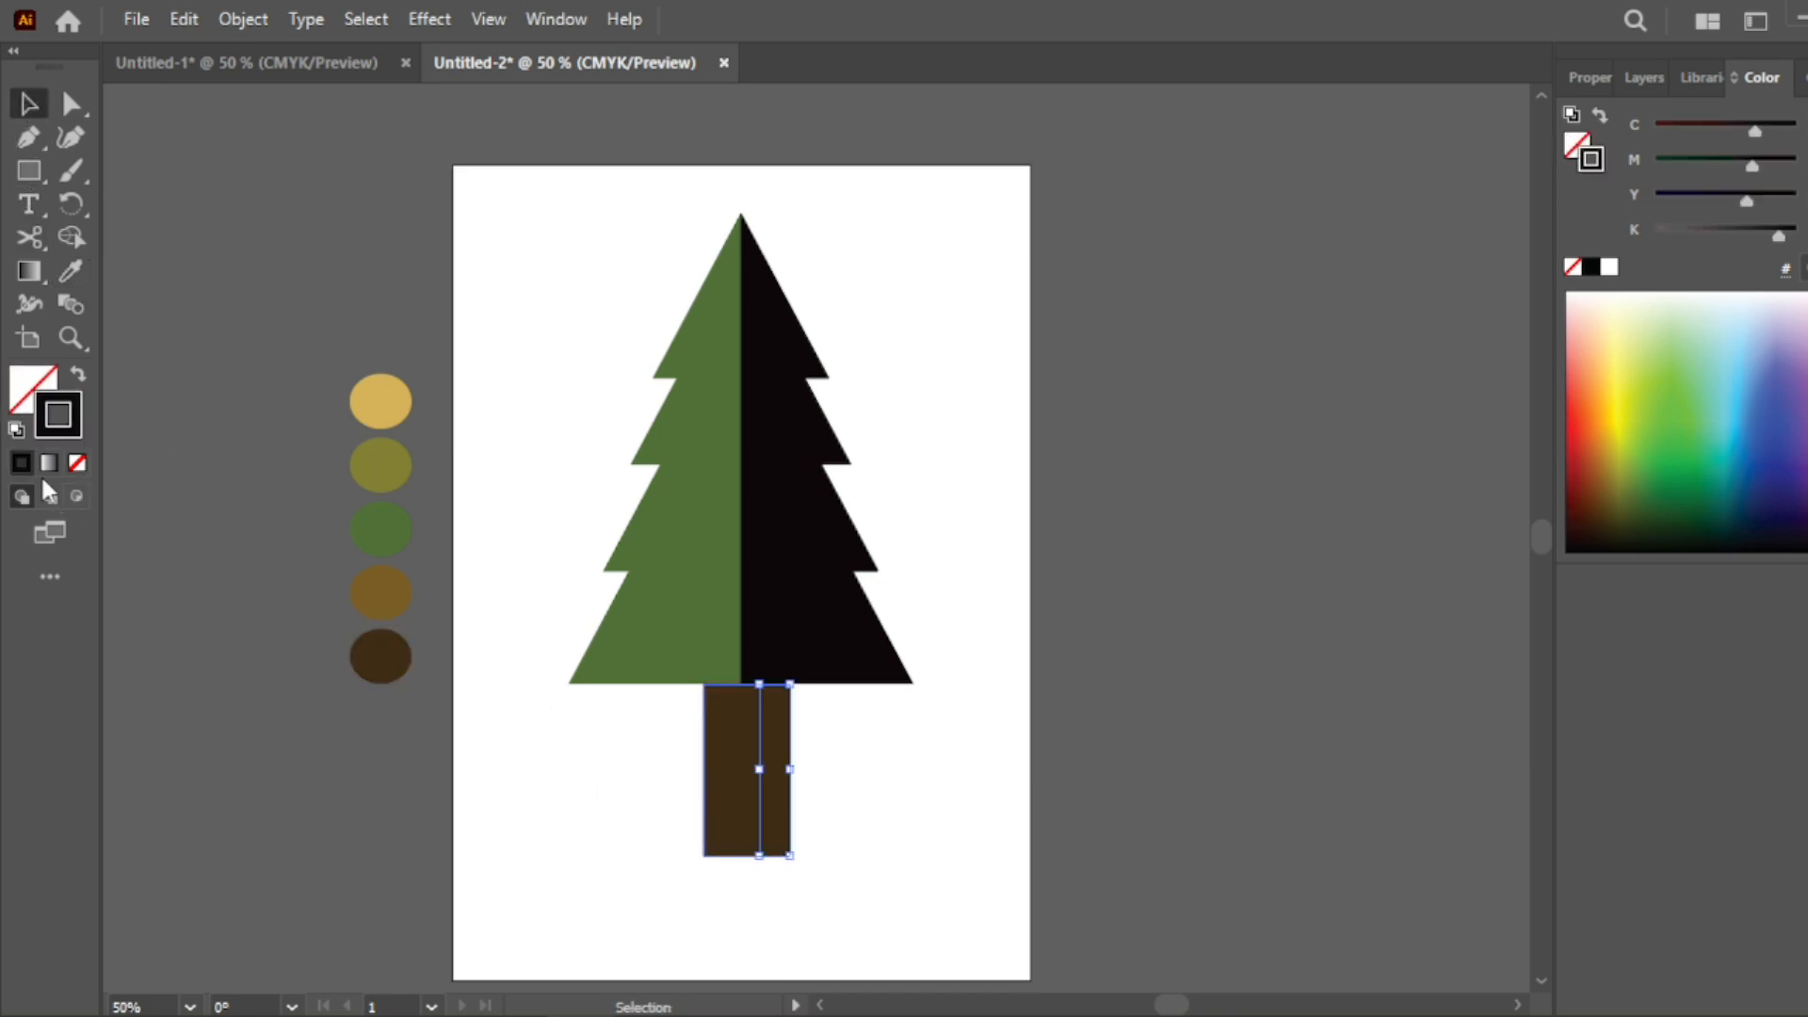
drag(63, 434, 31, 383)
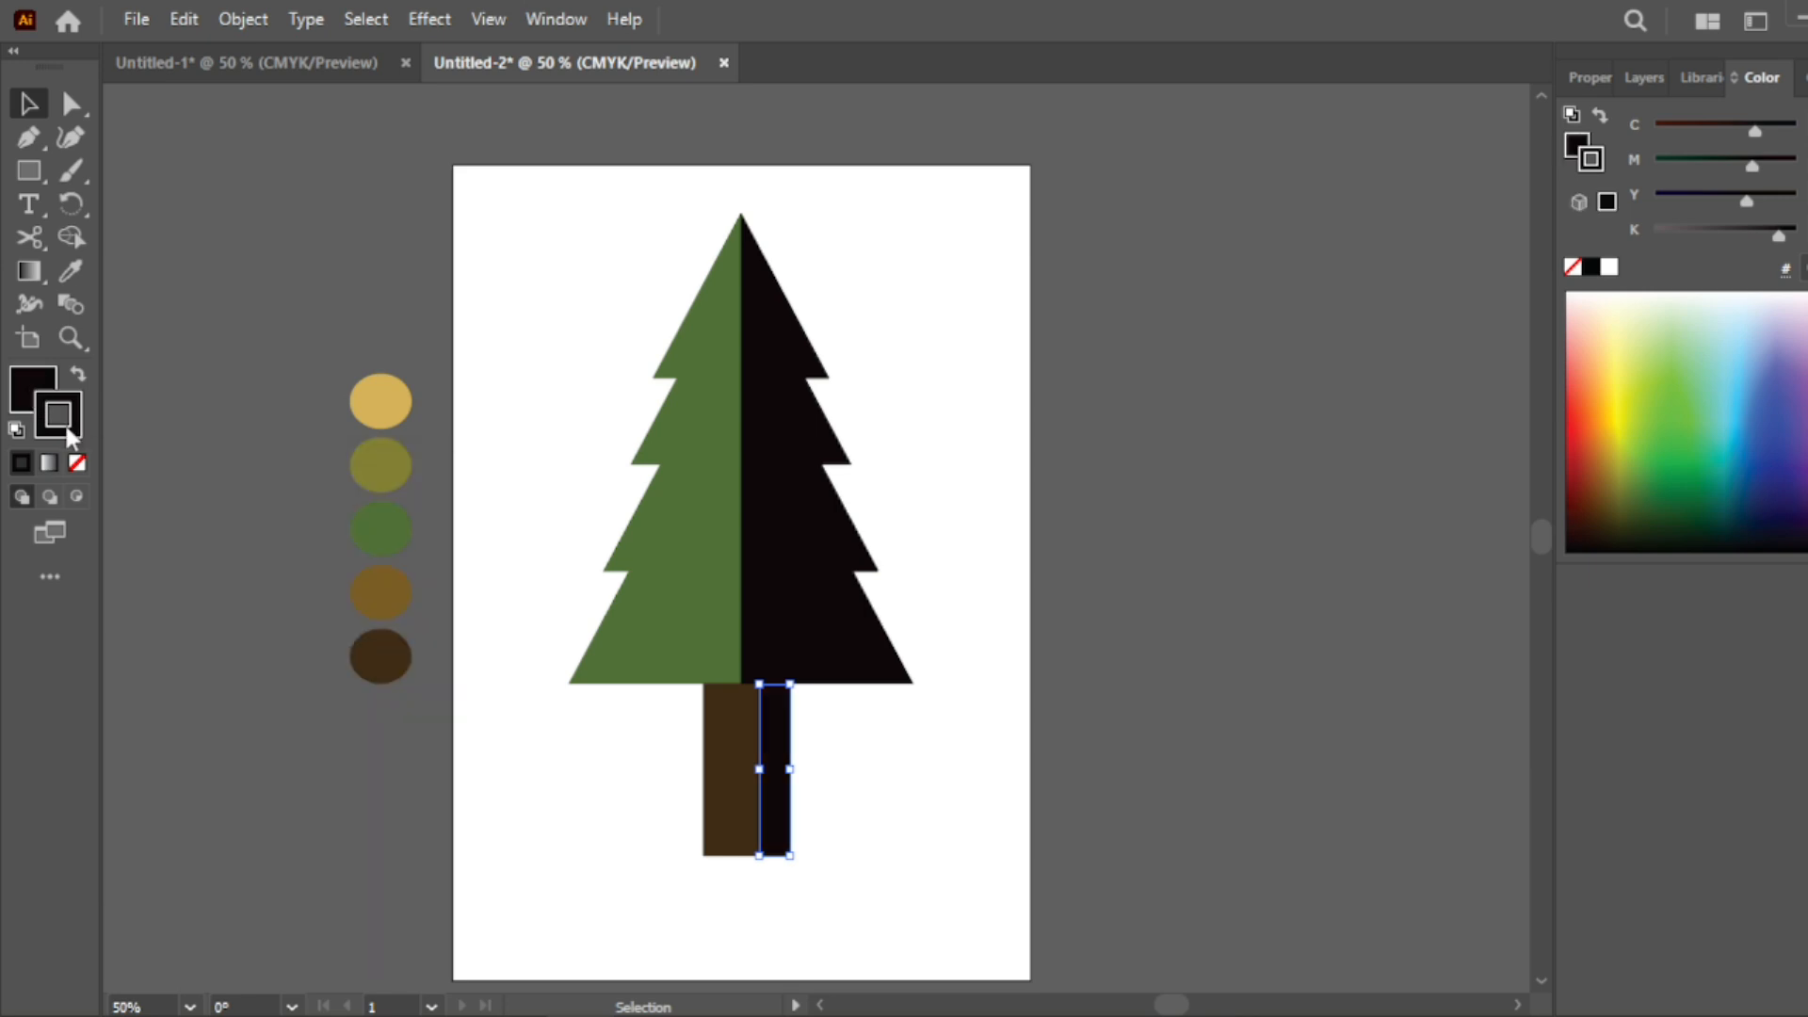
click(77, 462)
click(618, 808)
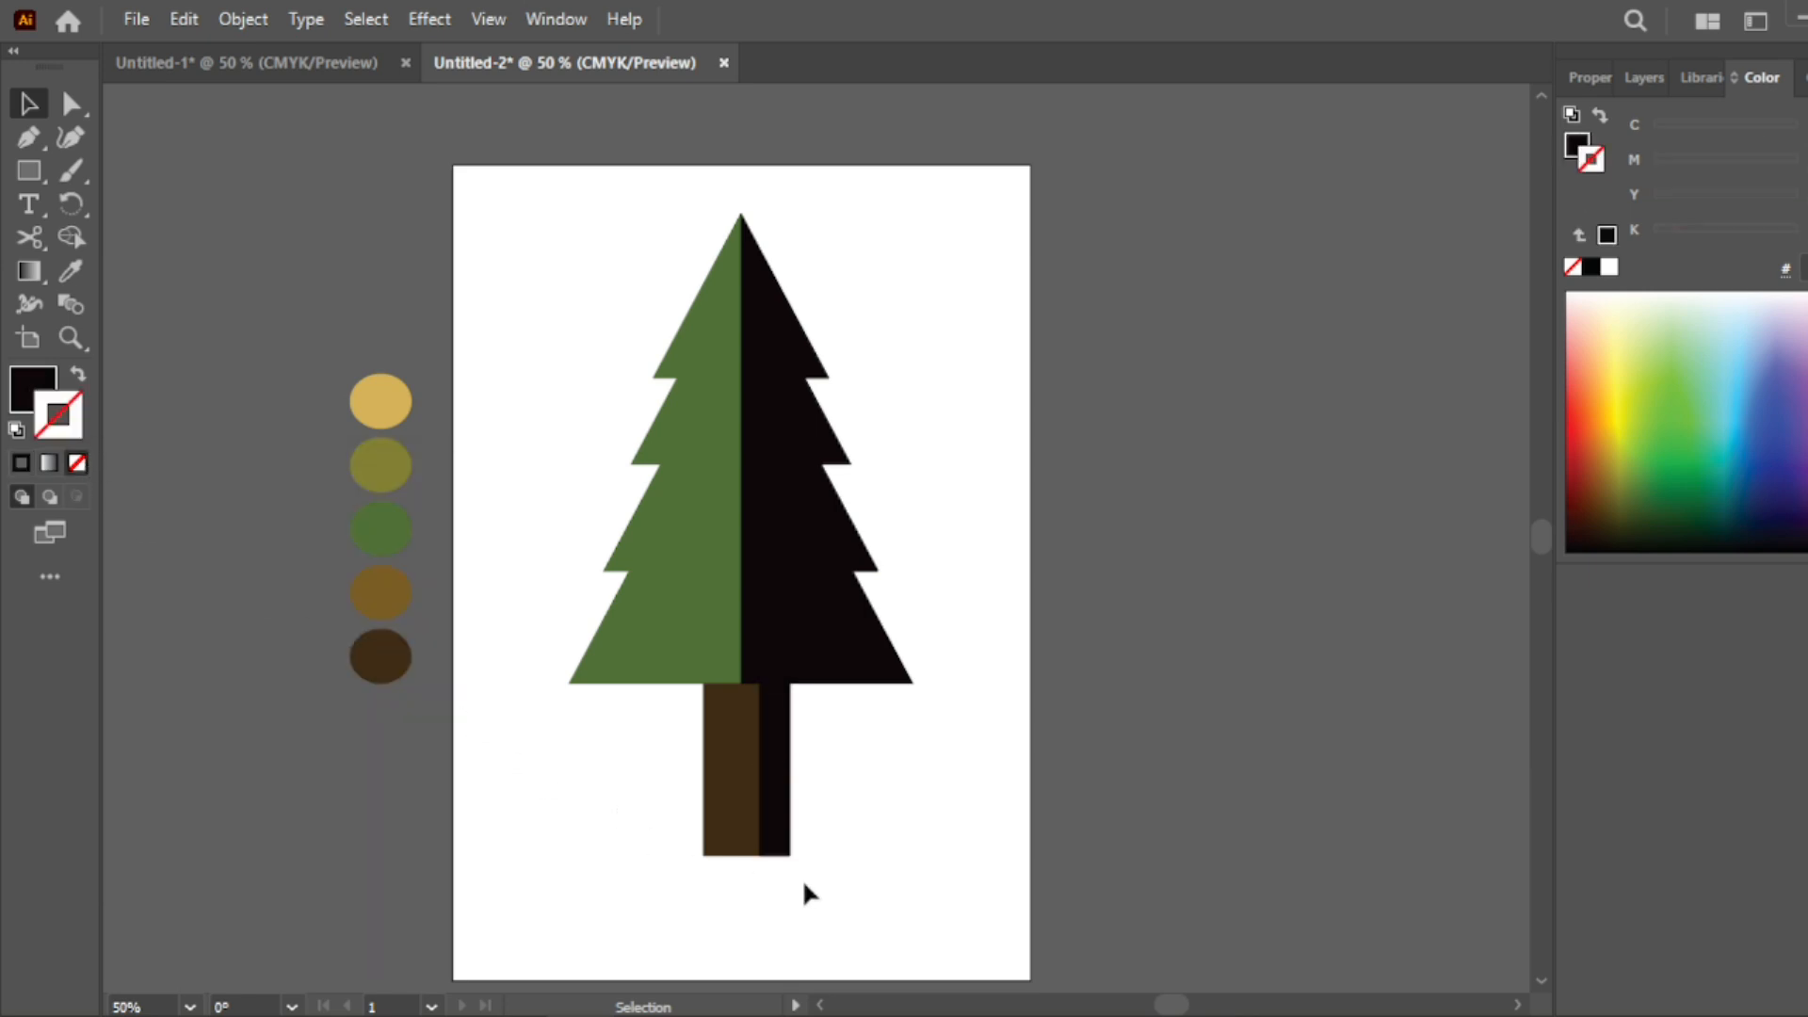
Set the opacity of the trunk's near-black shadow strip to 30%.
click(774, 780)
click(1586, 79)
click(1769, 474)
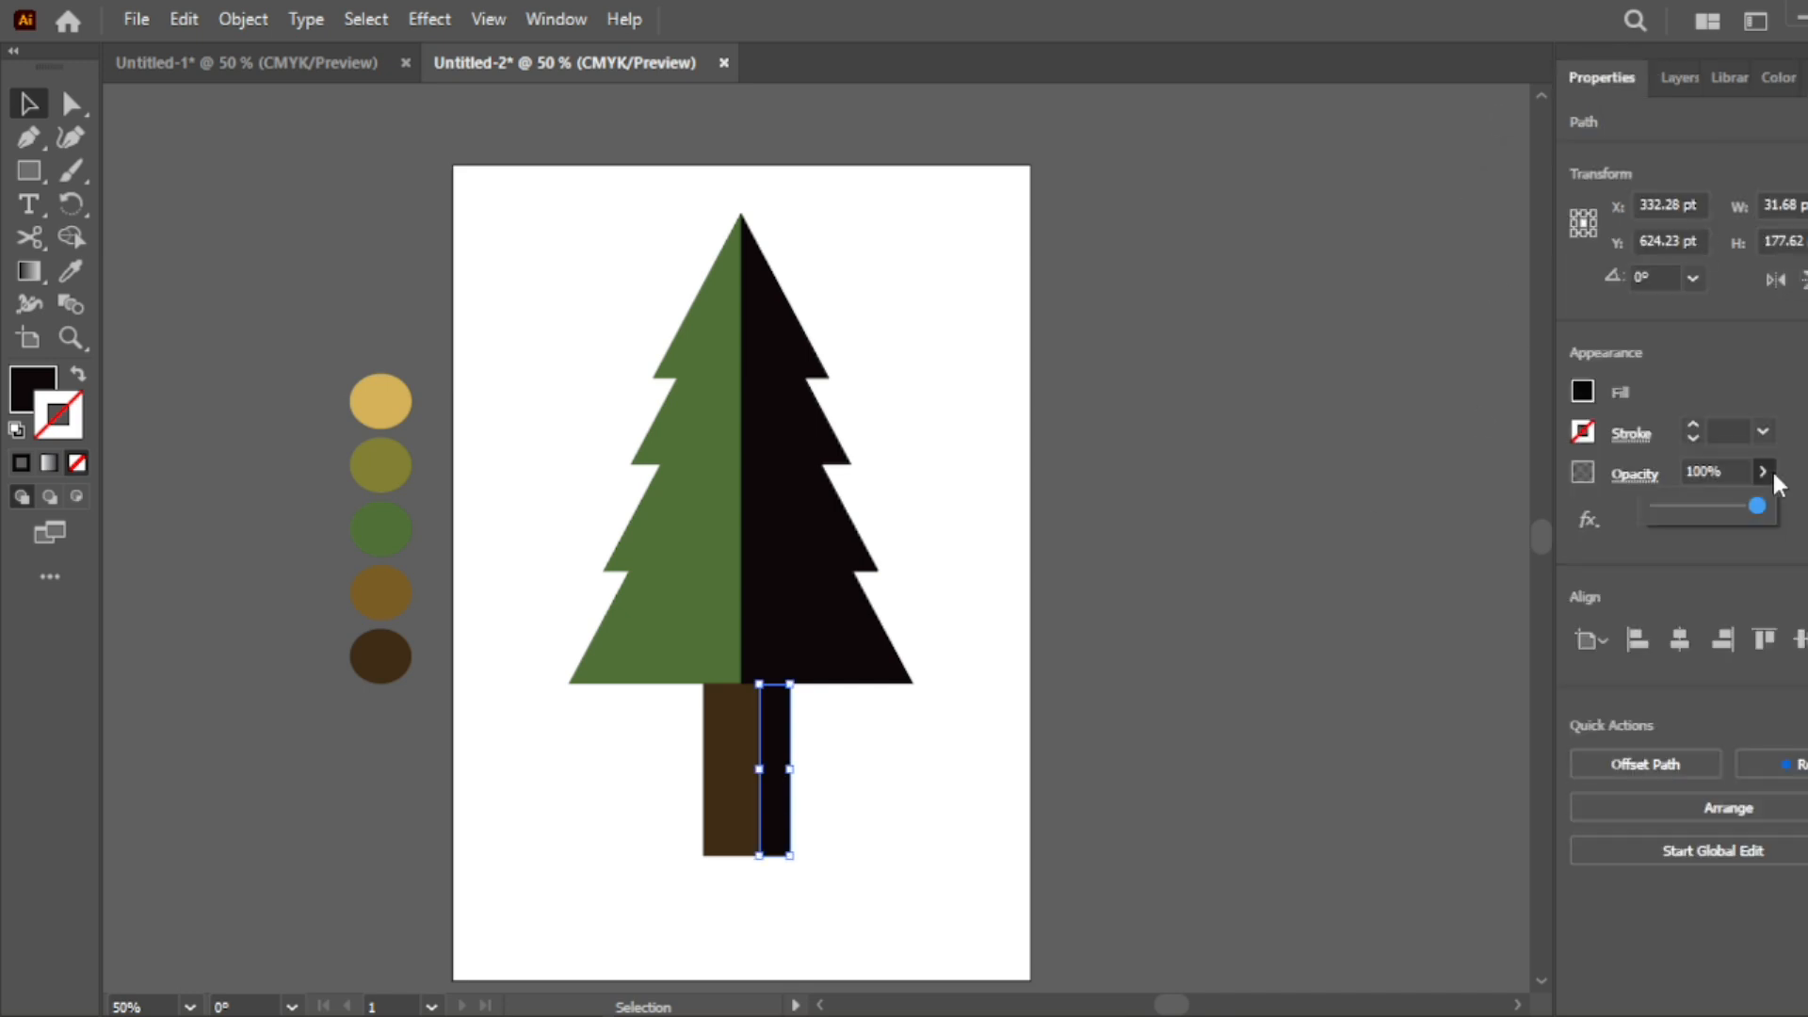
double_click(1678, 472)
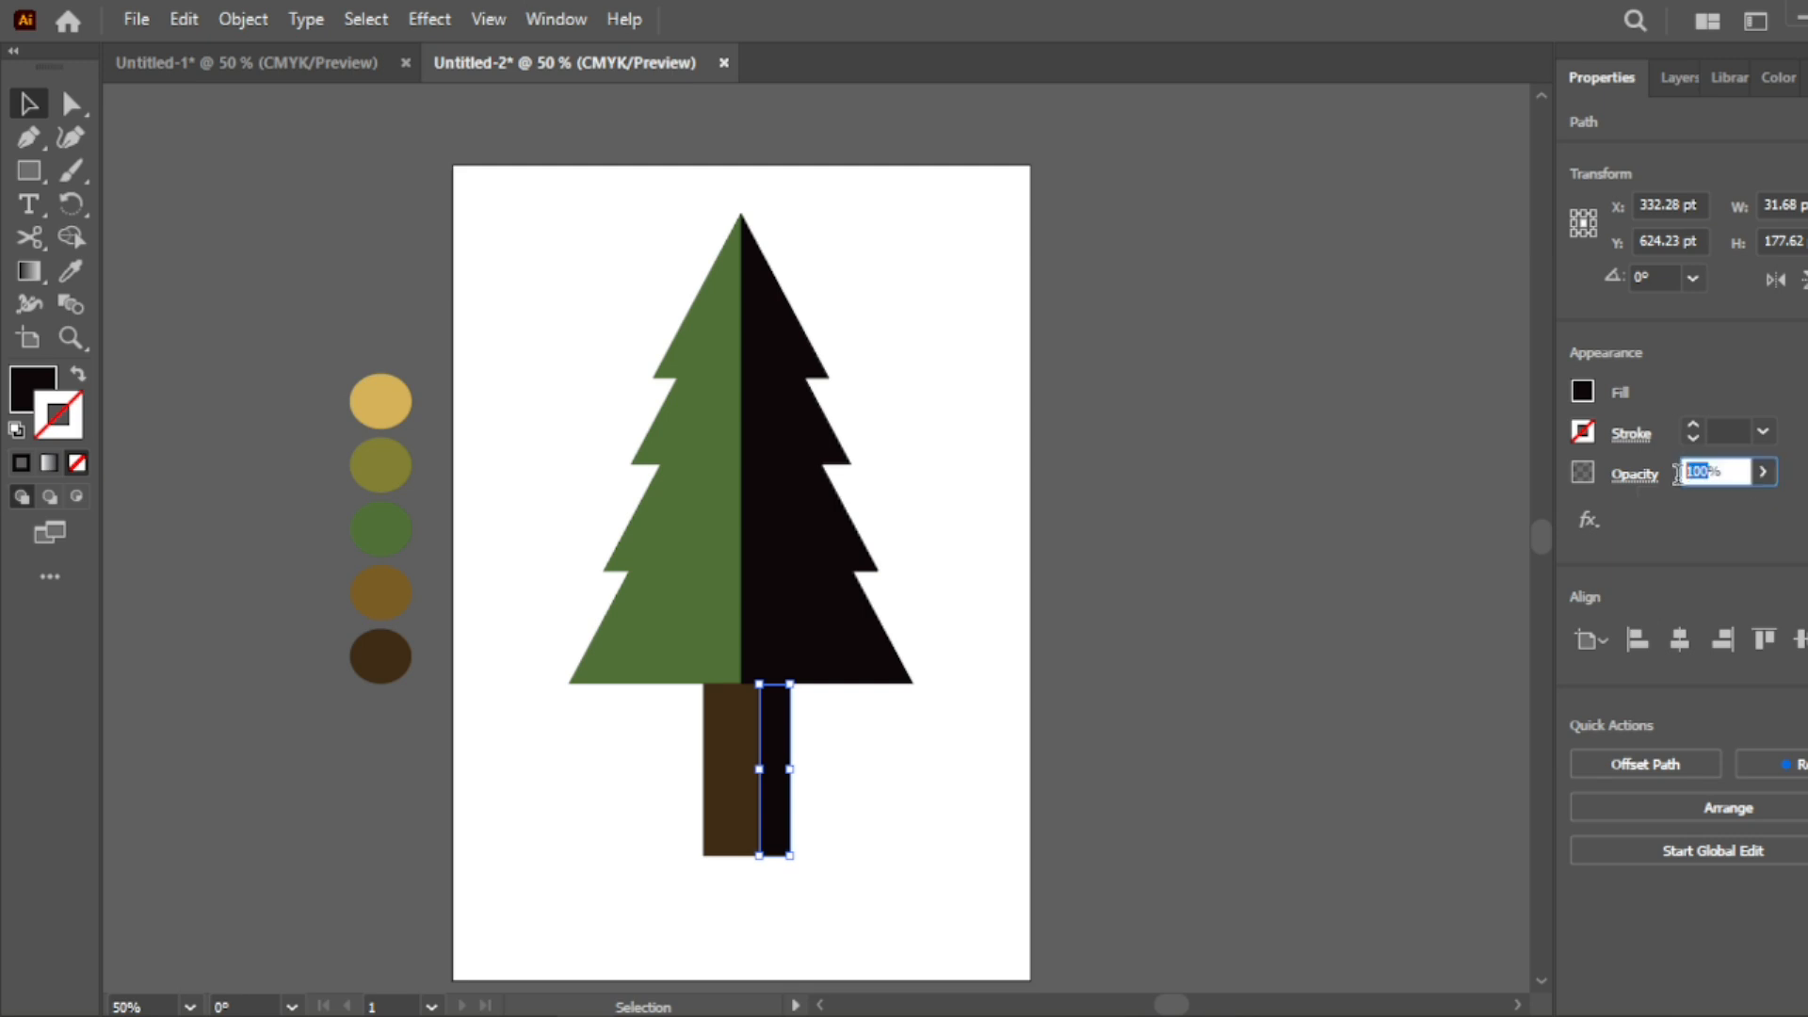
text(30)
key(Return)
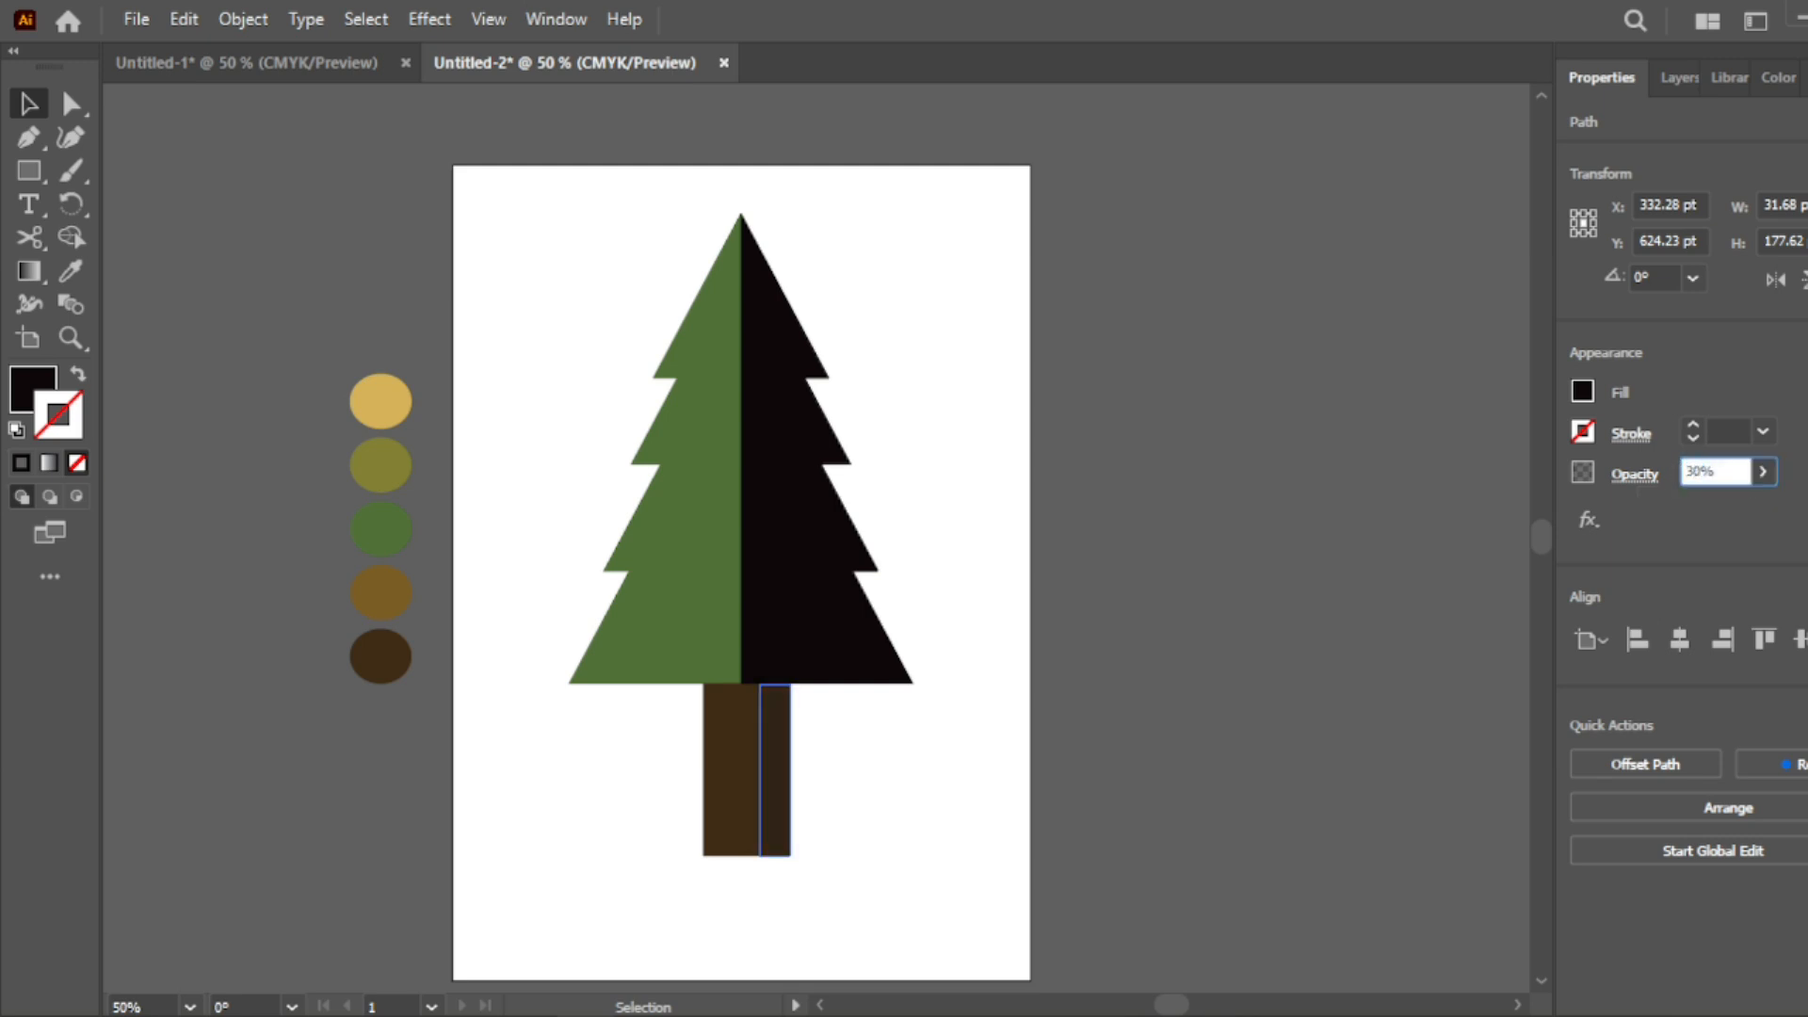
click(981, 518)
Set the opacity of the near-black right half of the foliage to 30%.
click(848, 589)
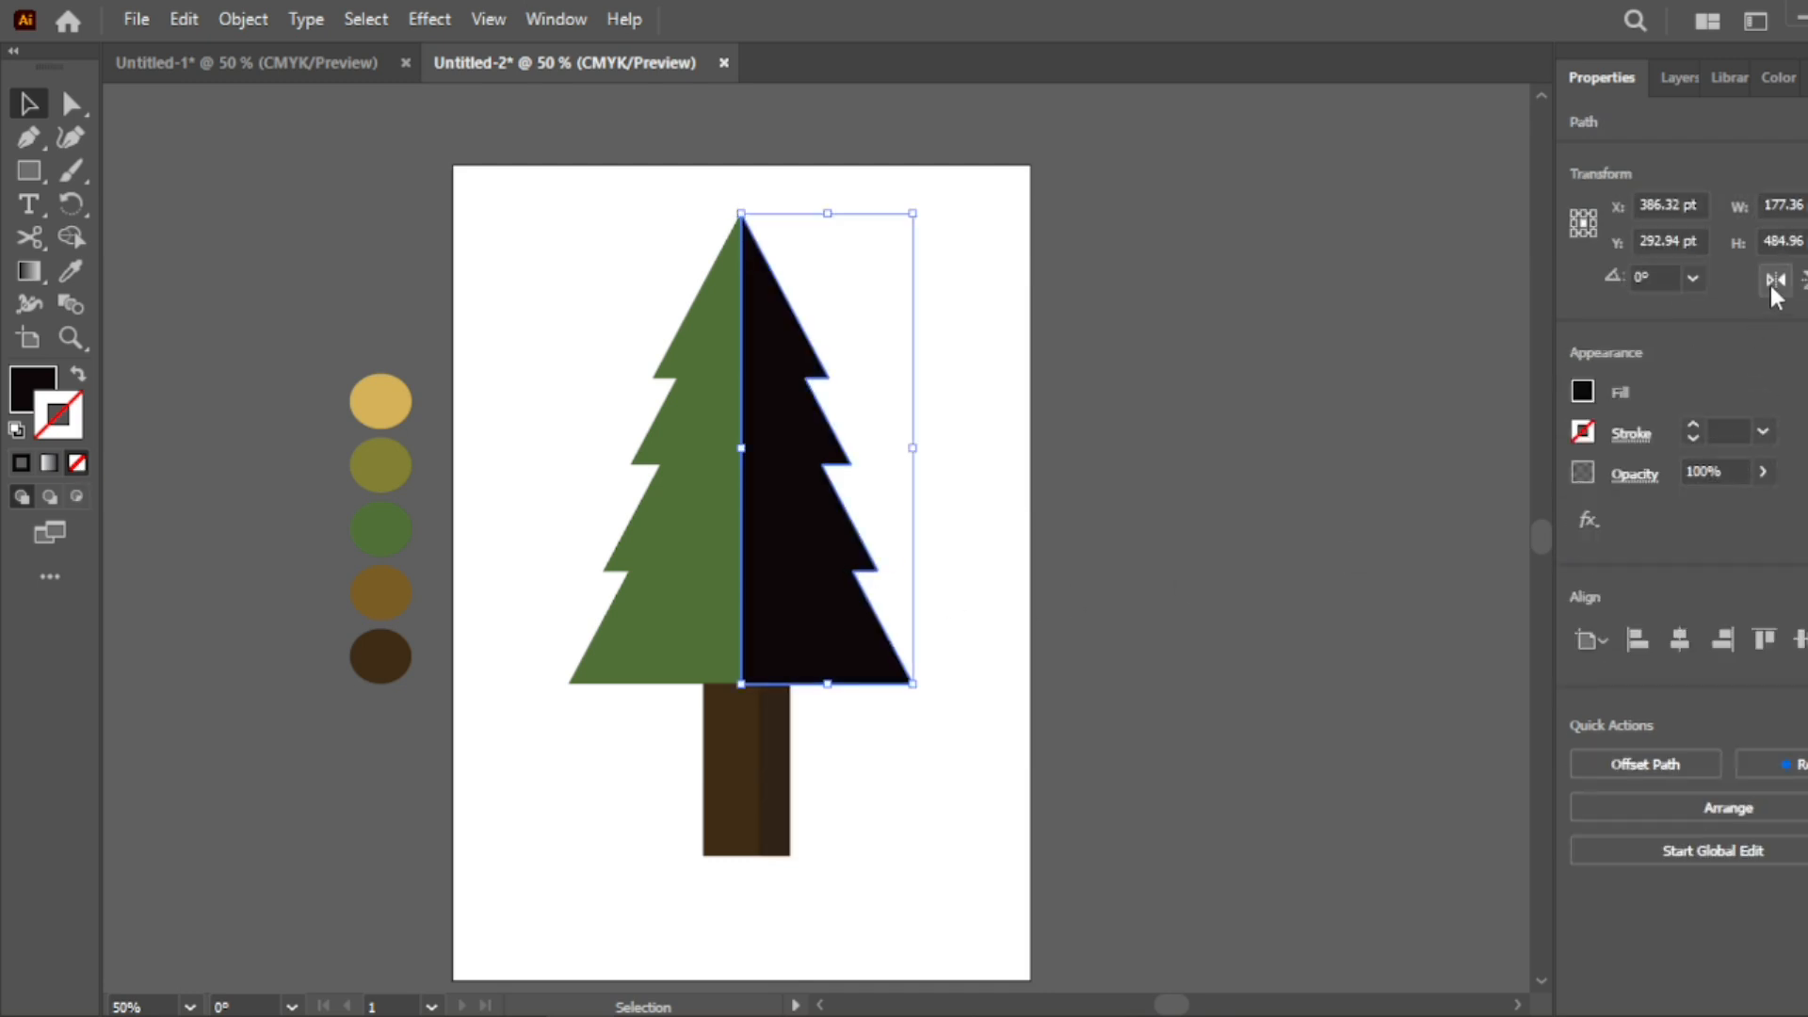
drag(1710, 473, 1678, 473)
text(30)
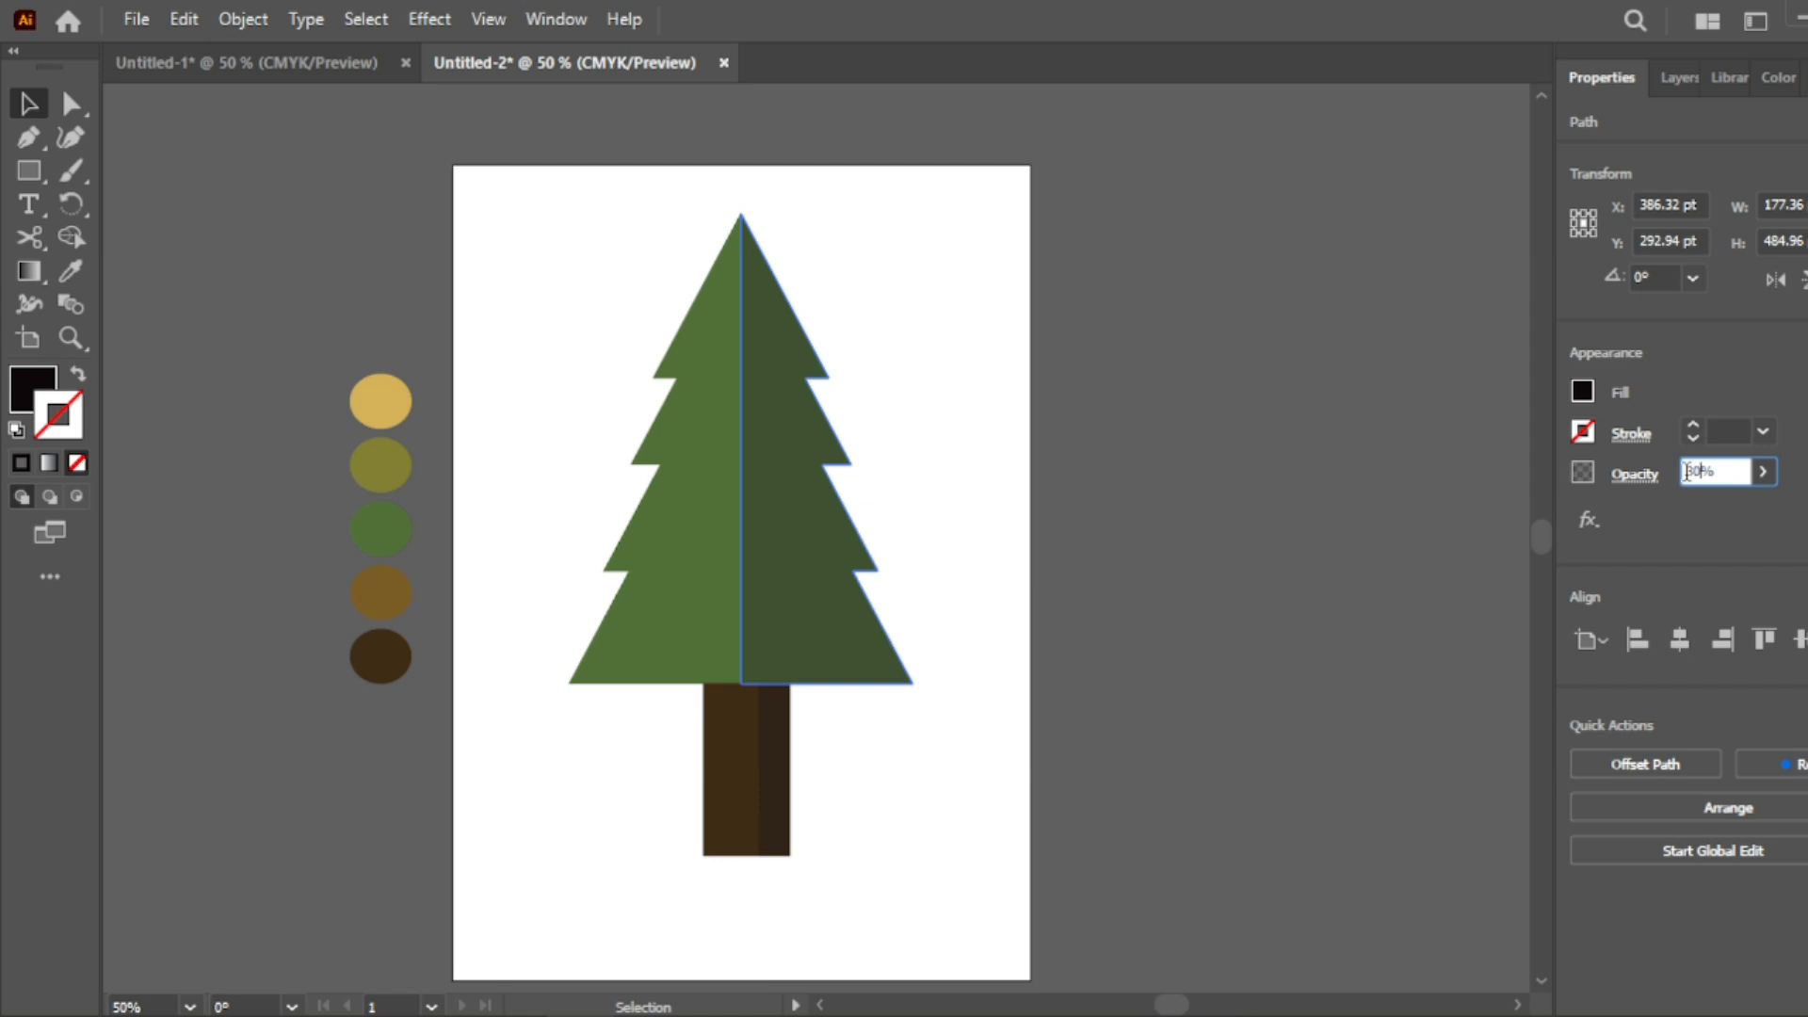
click(985, 447)
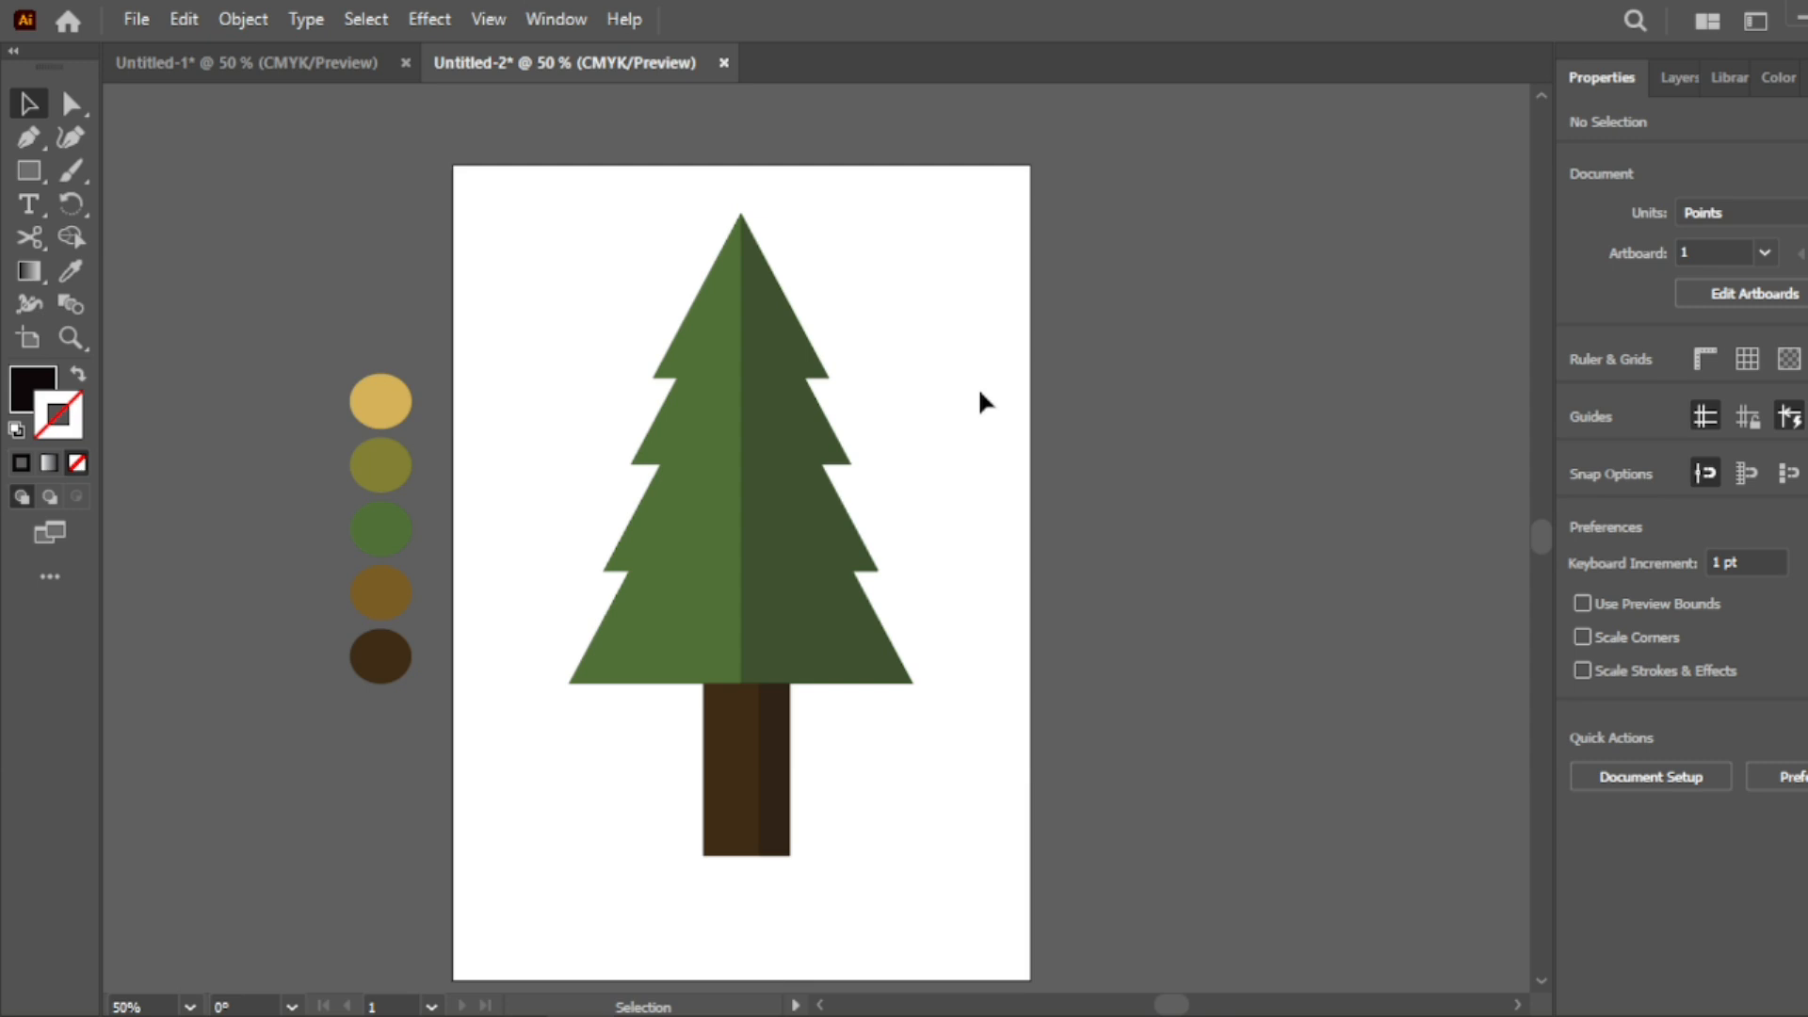
Draw a near-black rectangle about 327 by 663 pt from the tree's tip down to the trunk's base, extending right past the artboard.
scroll(951, 405, down, 2)
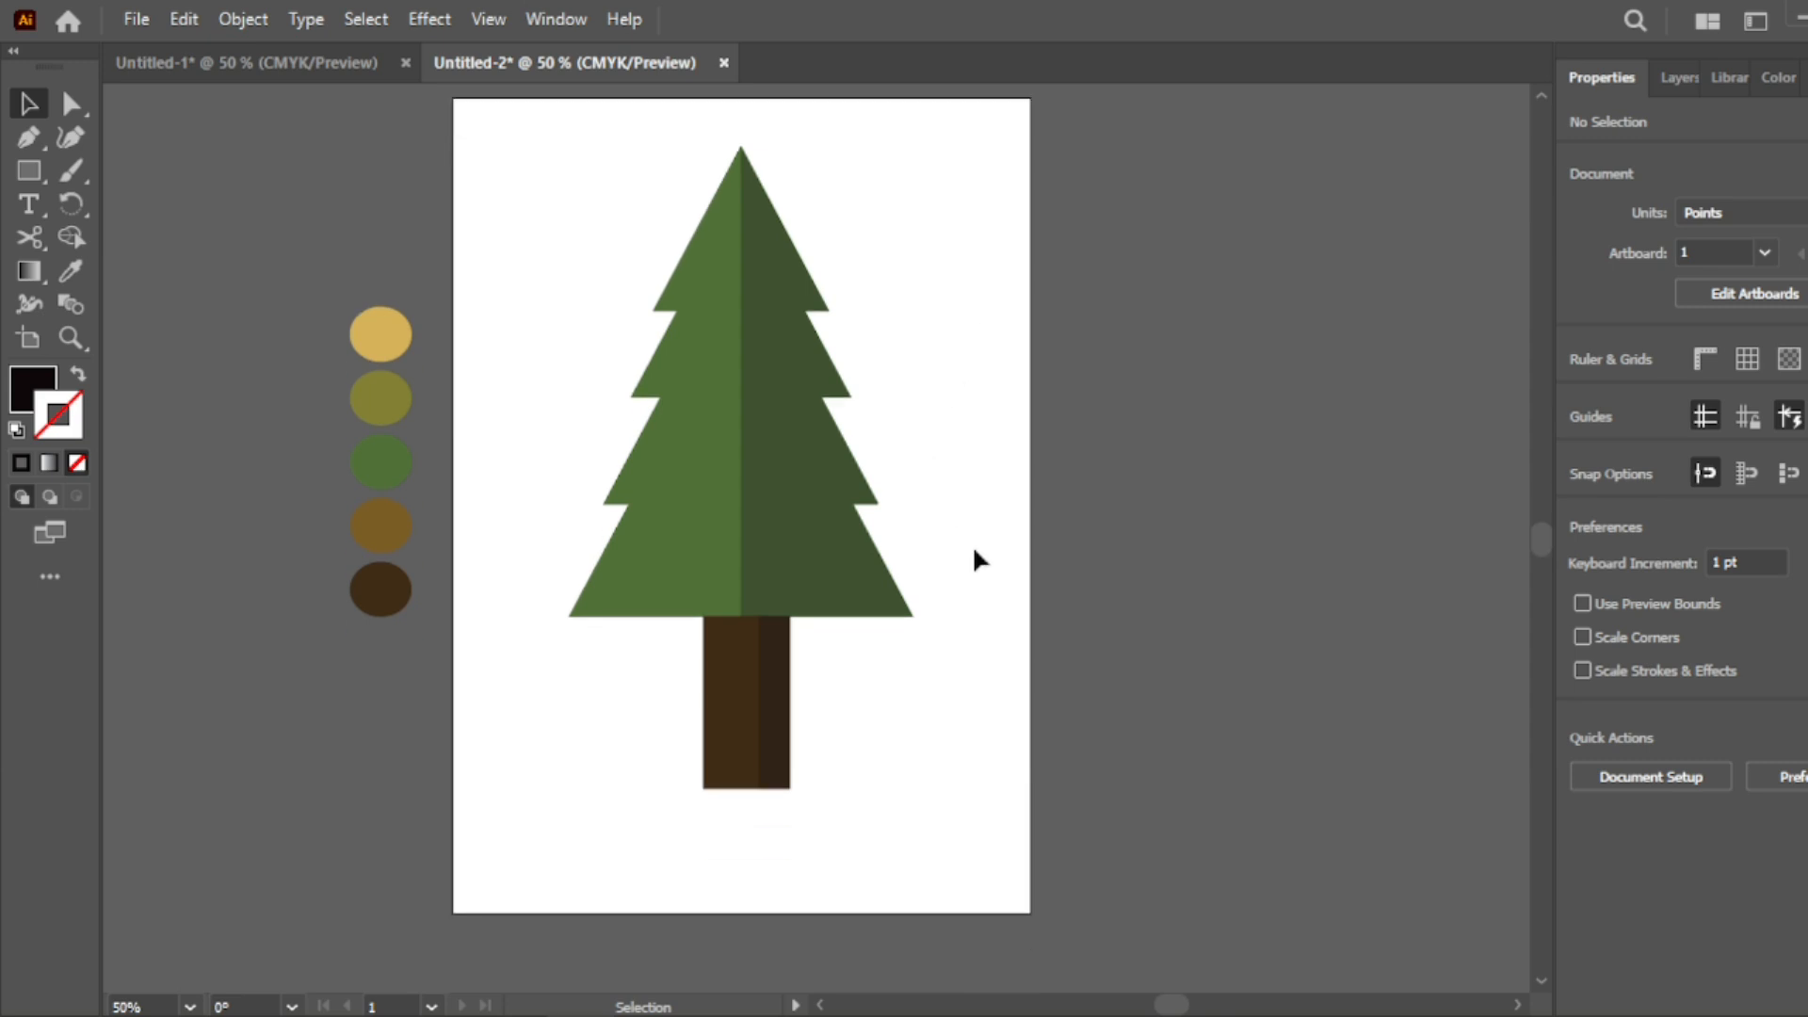
scroll(970, 551, up, 1)
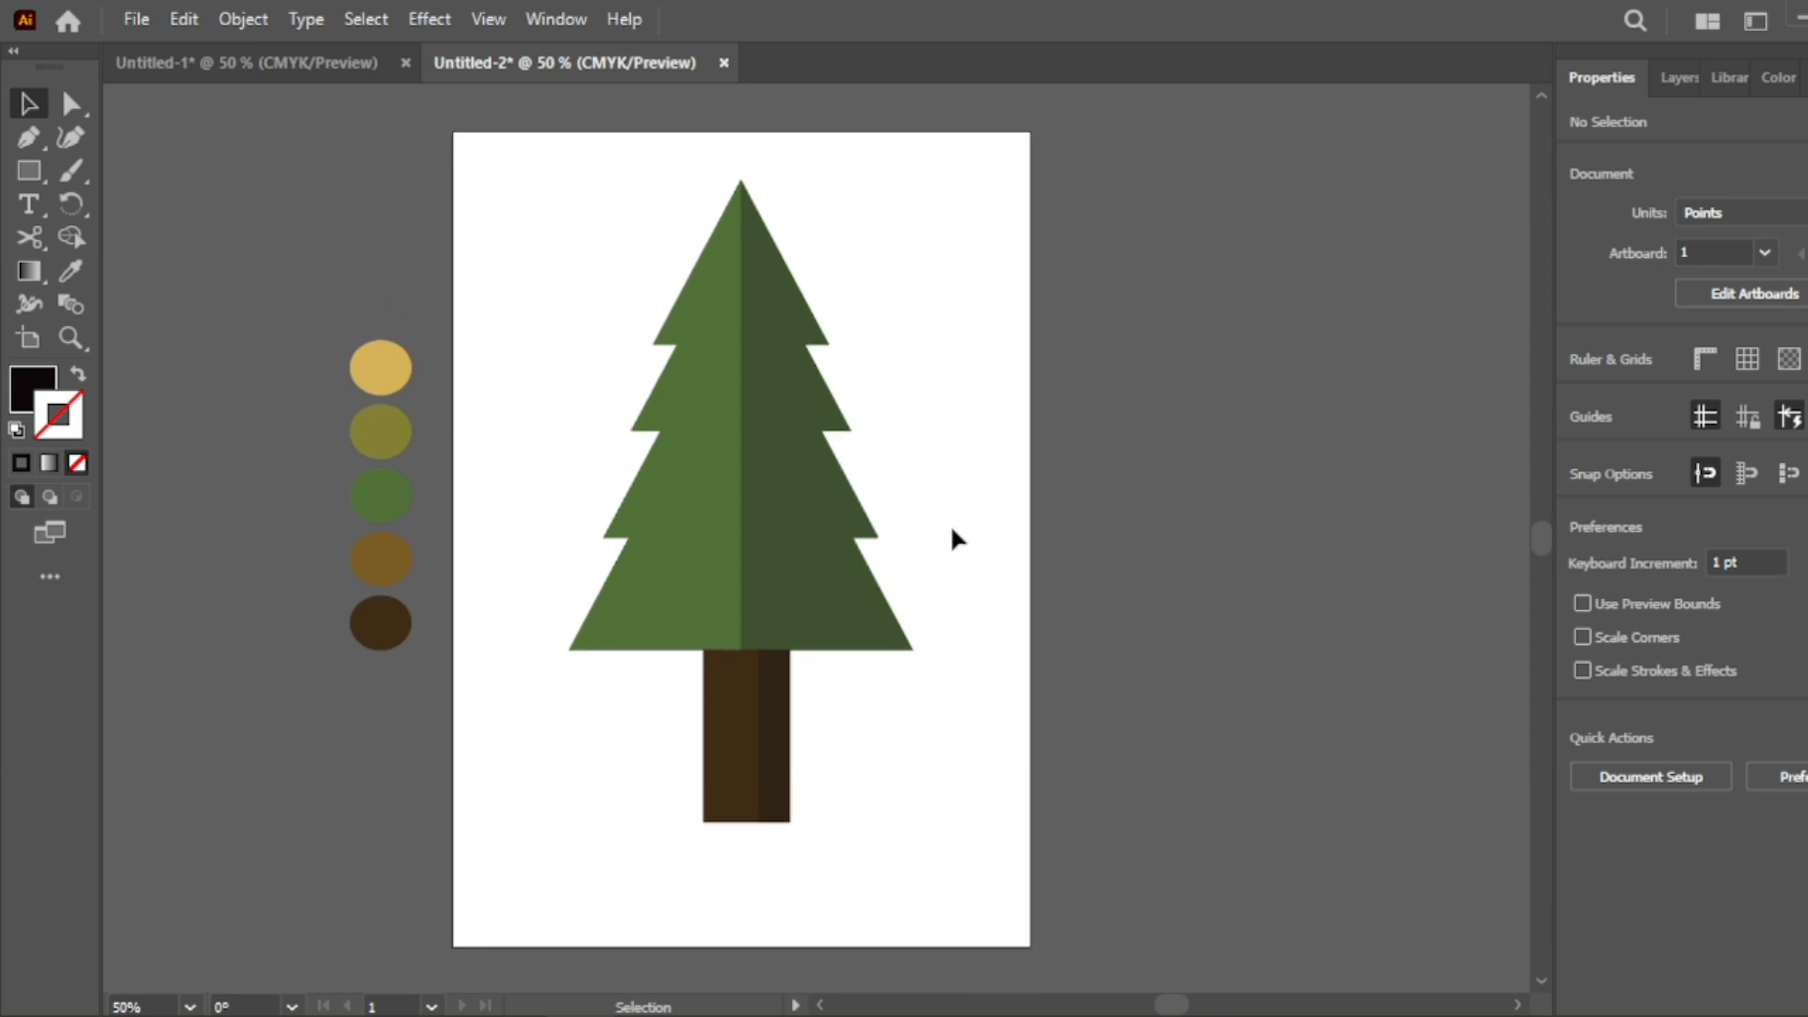
click(32, 168)
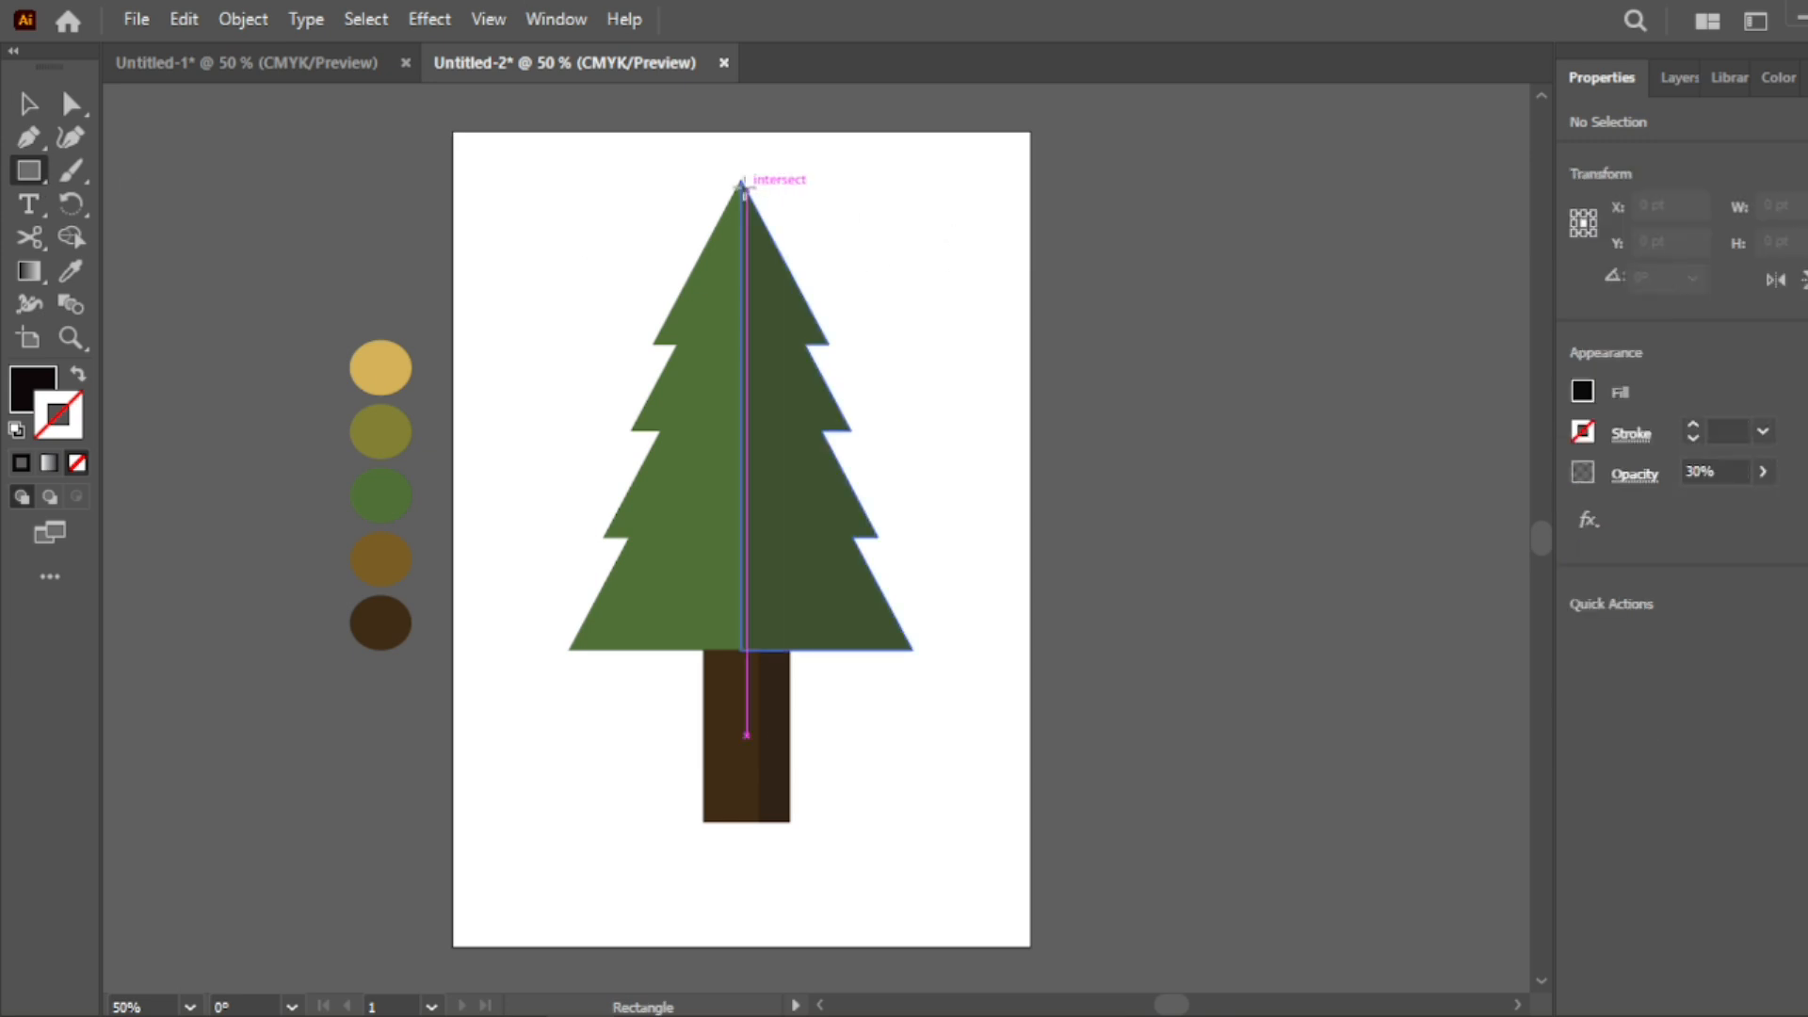
drag(741, 179, 1058, 826)
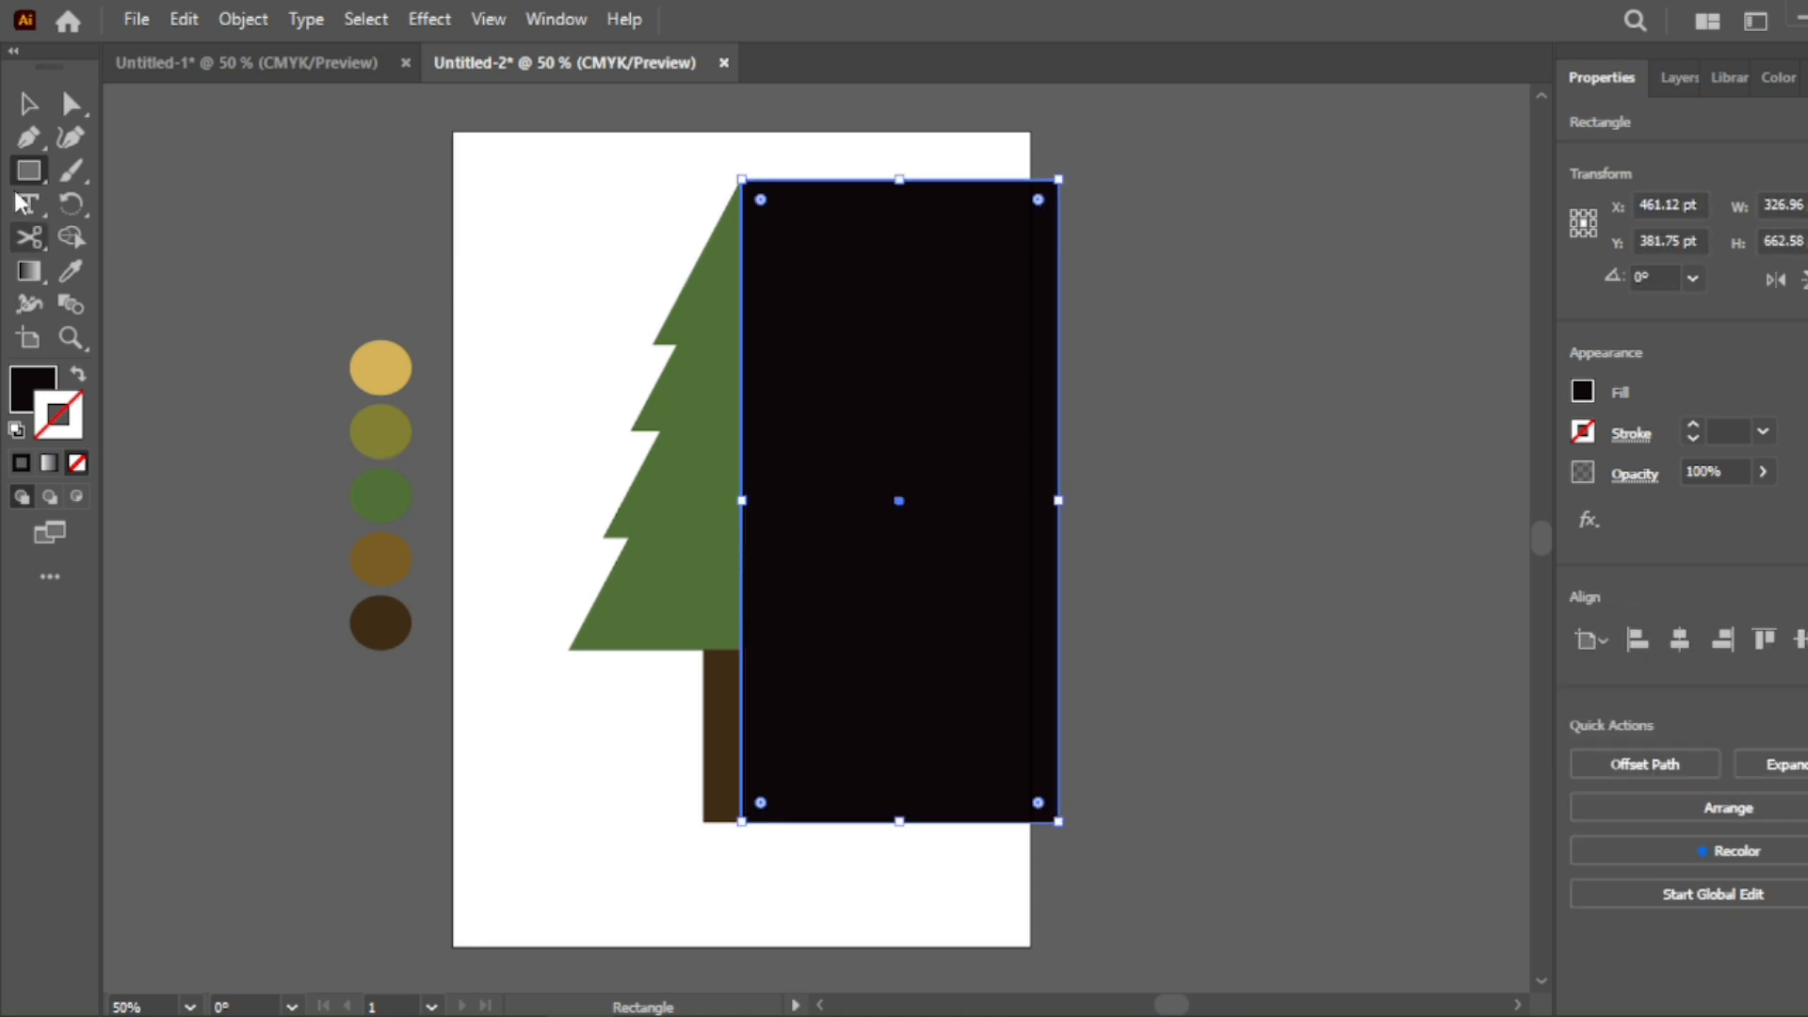
click(29, 105)
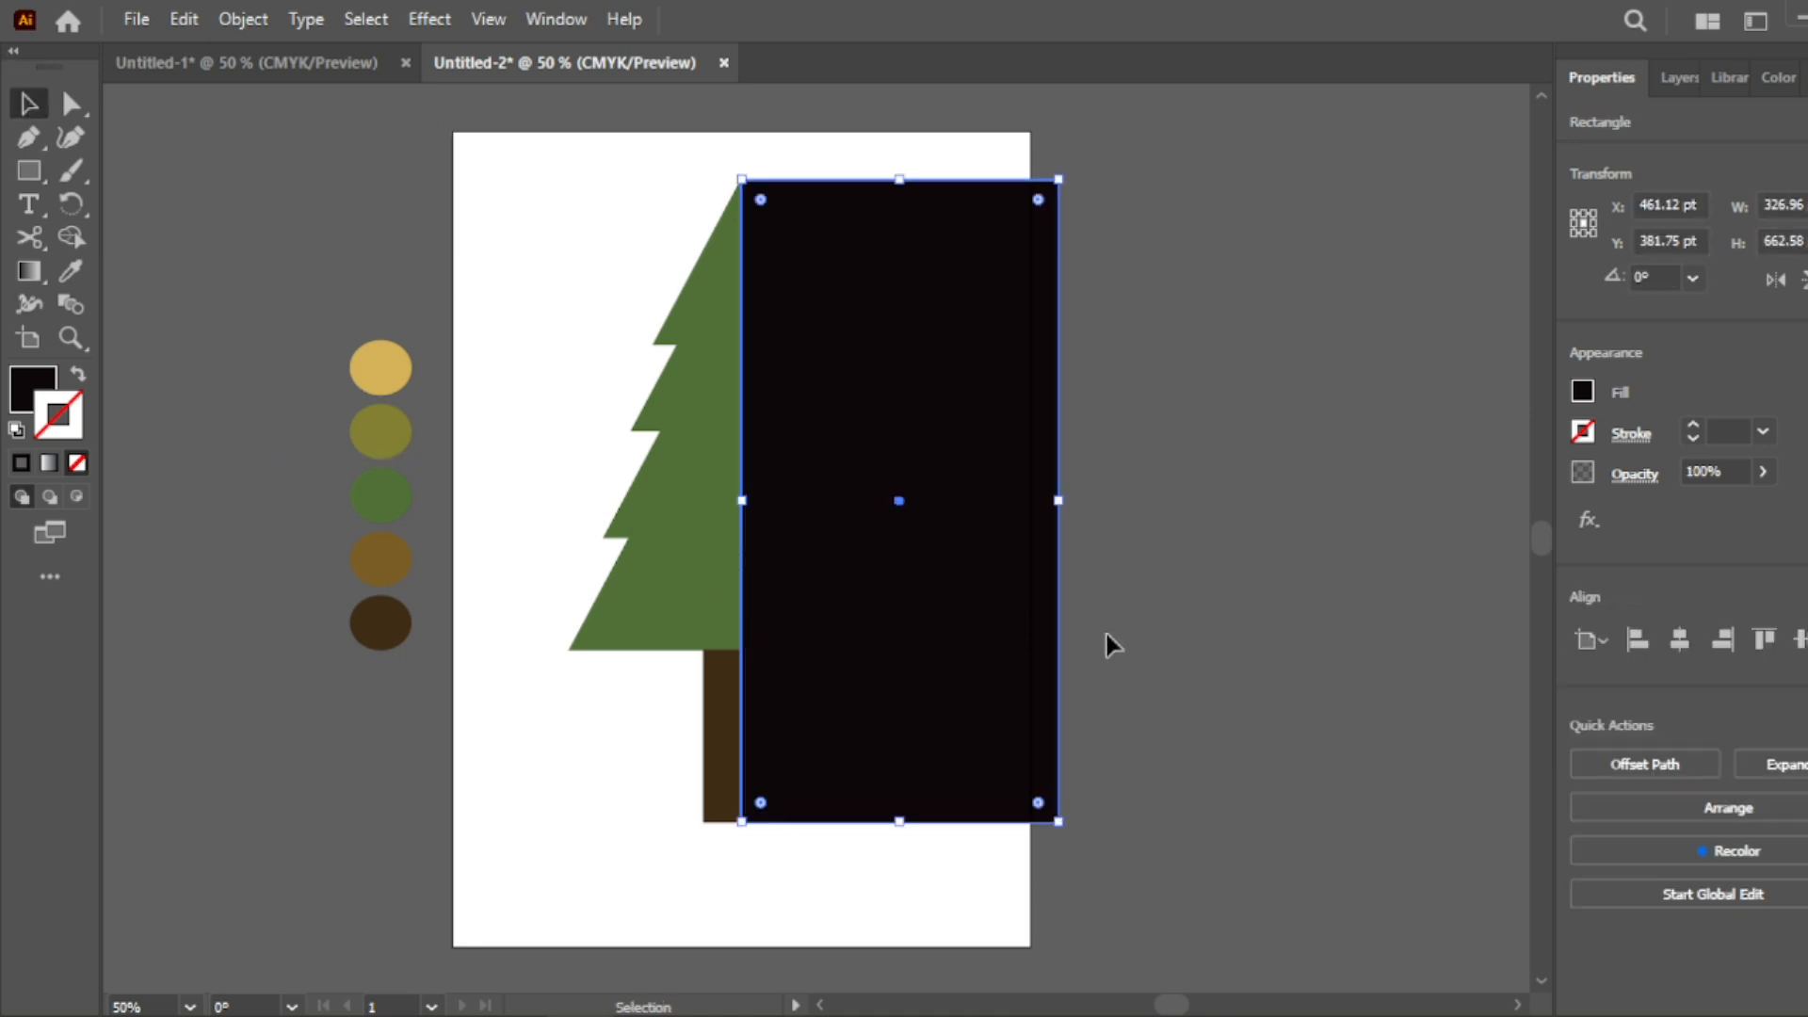
click(1307, 664)
Move the black rectangle's lower-left anchor point onto the trunk's lower-left corner with Direct Selection.
click(837, 728)
scroll(683, 821, up, 4)
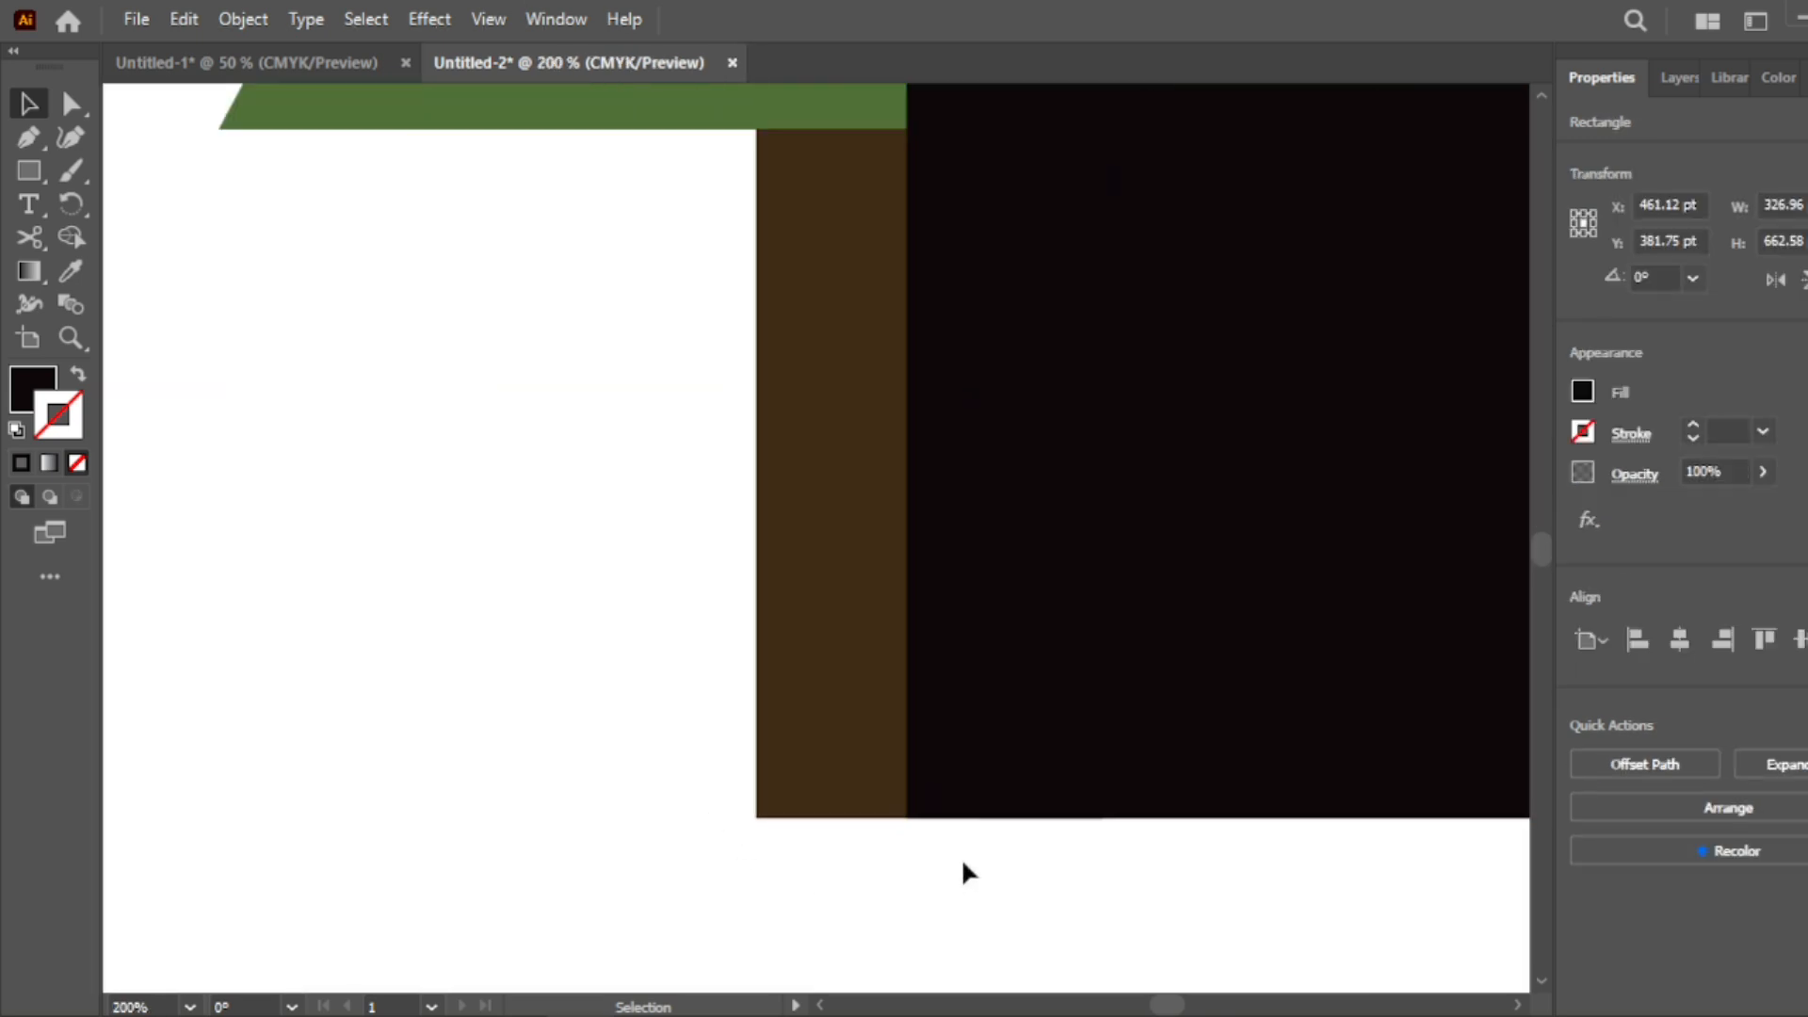
click(963, 857)
key(a)
click(909, 819)
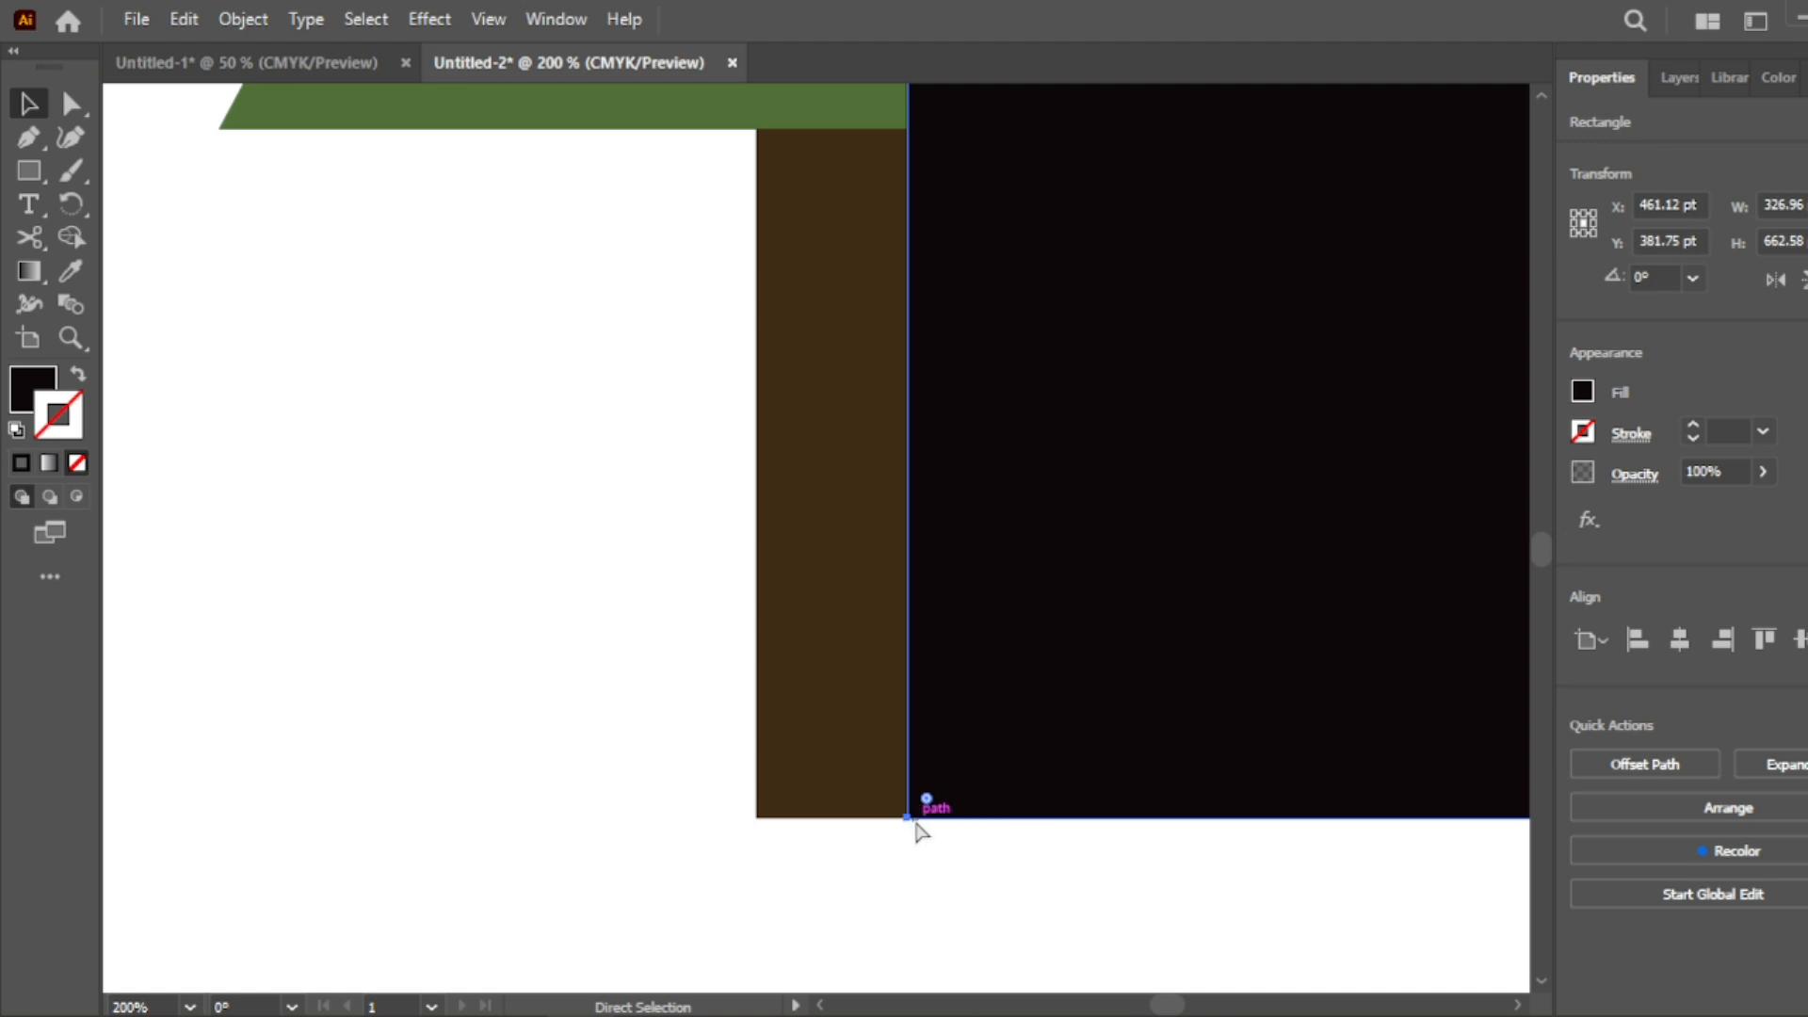
drag(910, 821, 756, 819)
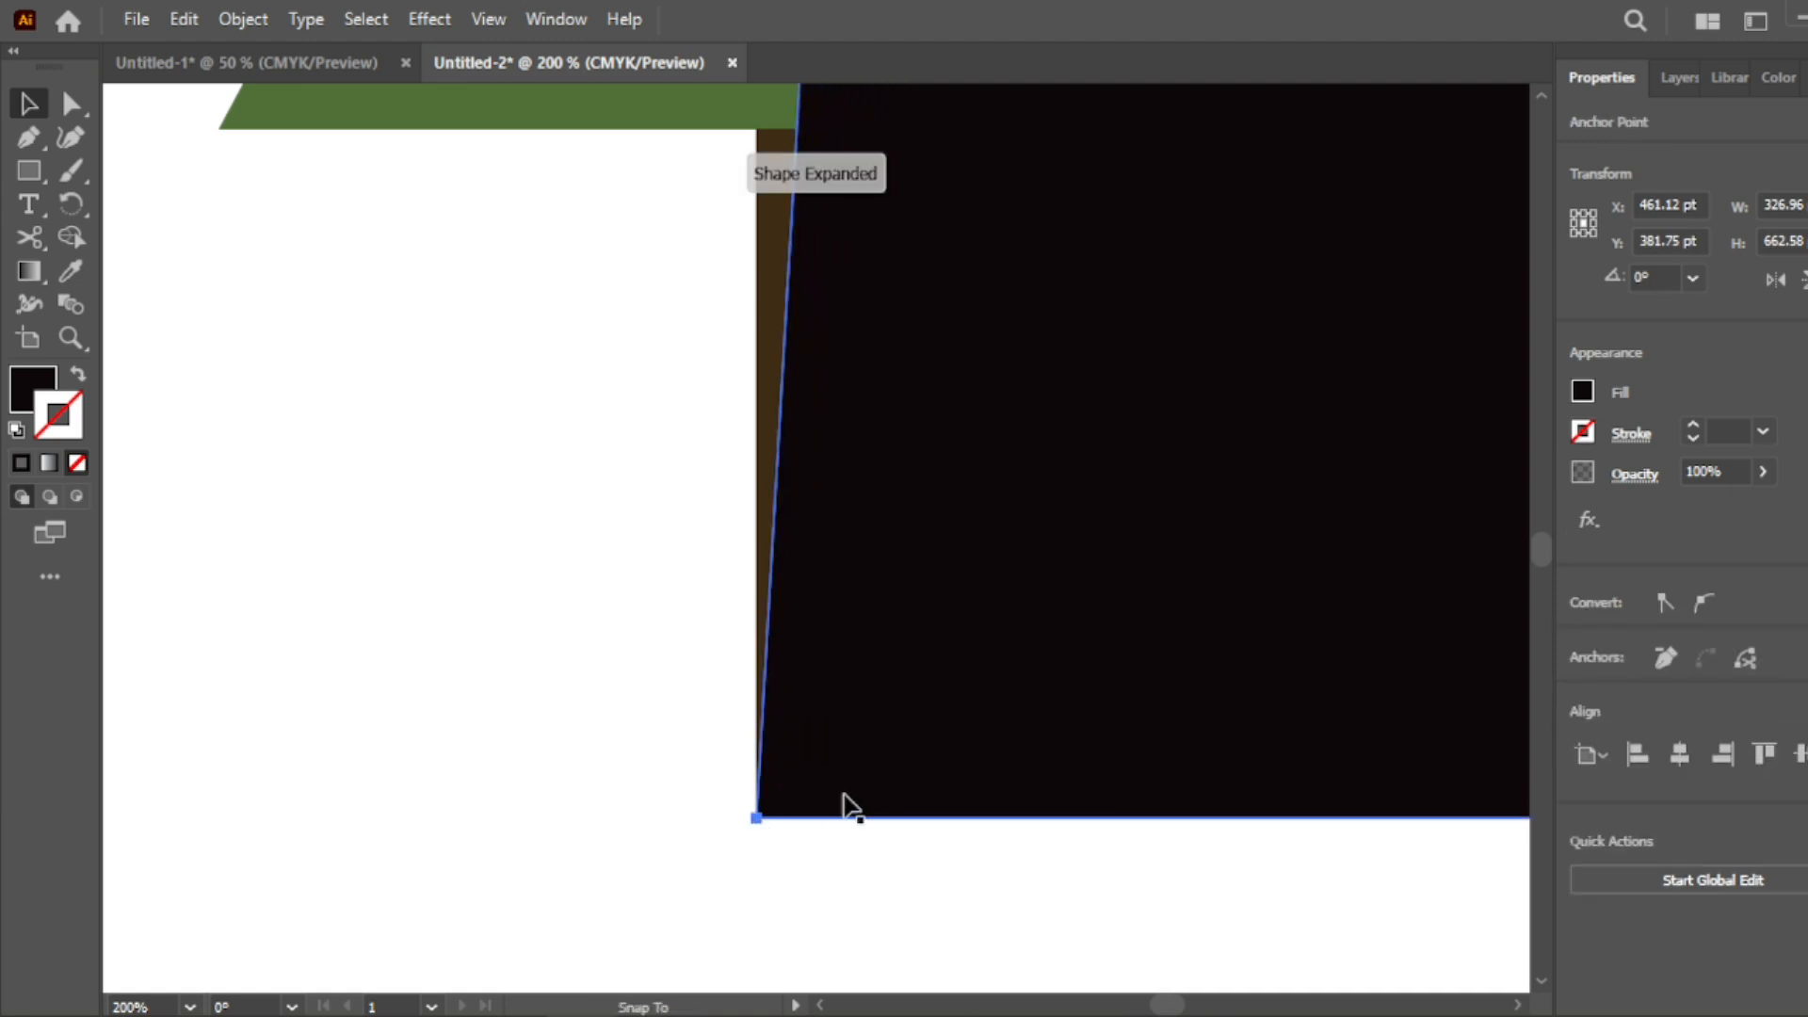
Pull the black shape's two right anchor points down and outward with Direct Selection, making a slanted shadow about 632 by 961 pt.
scroll(887, 776, up, 4)
scroll(848, 772, down, 4)
scroll(837, 692, up, 1)
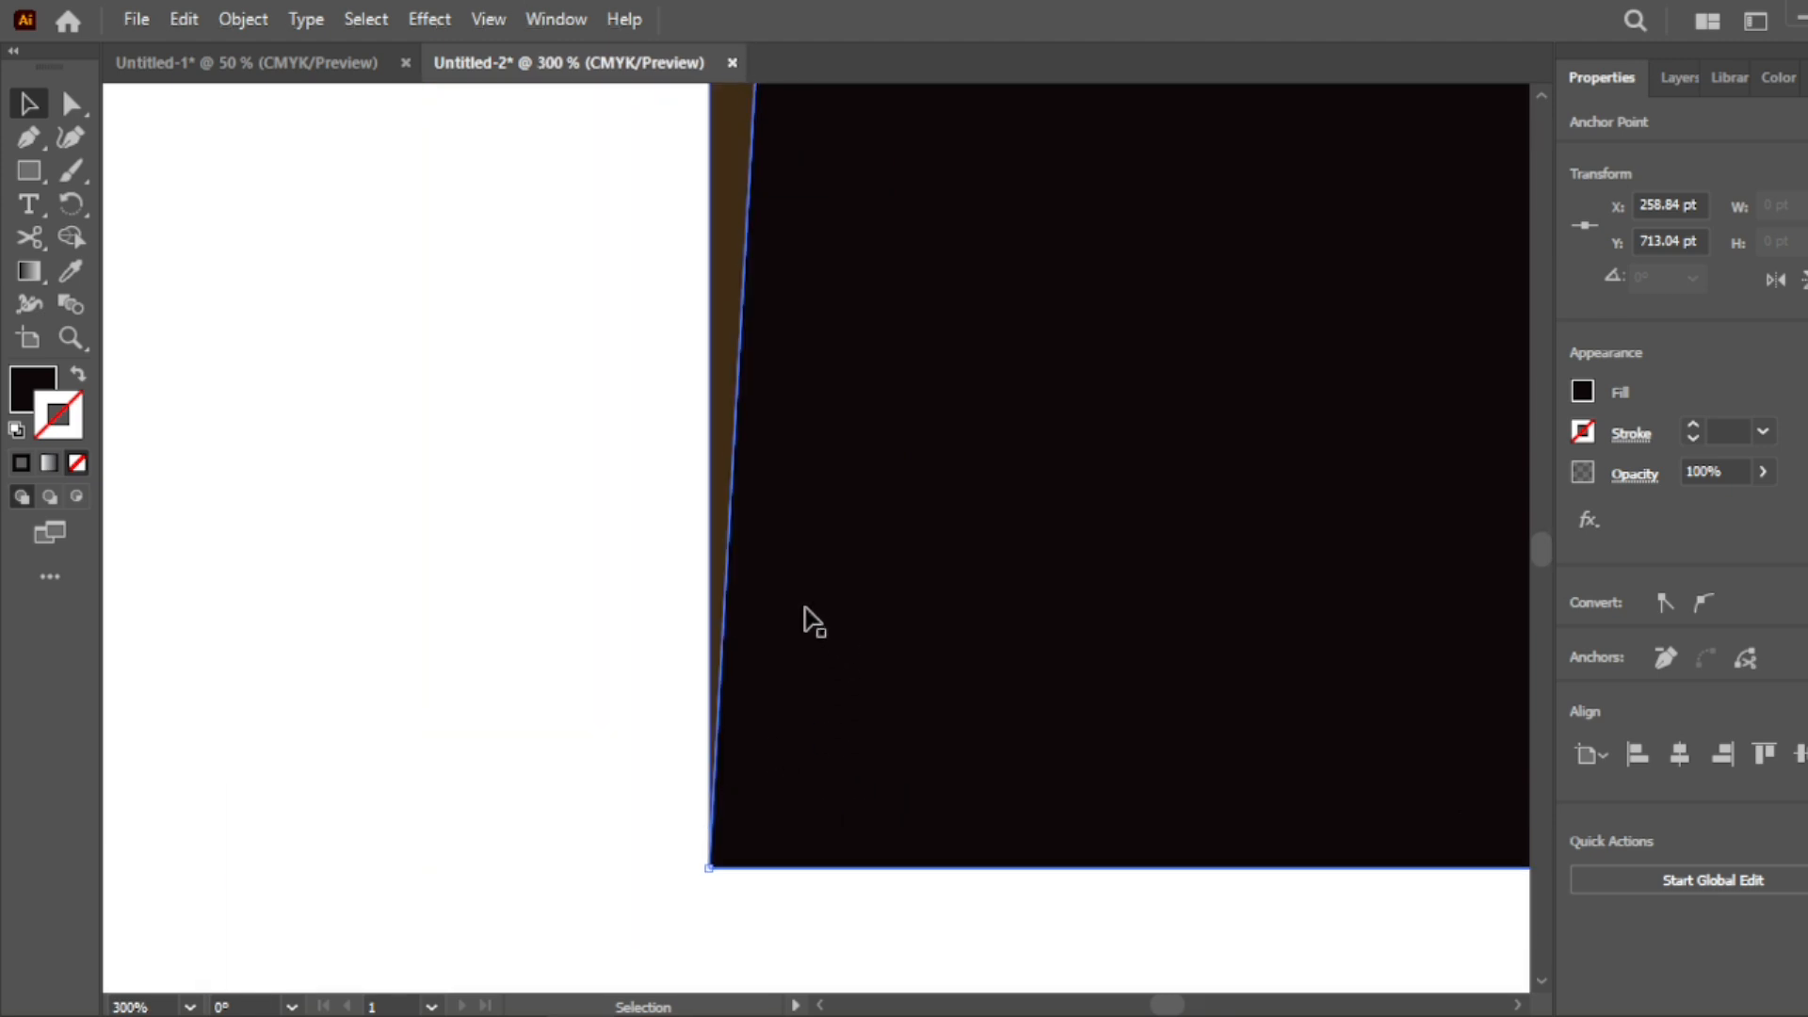
scroll(806, 612, down, 7)
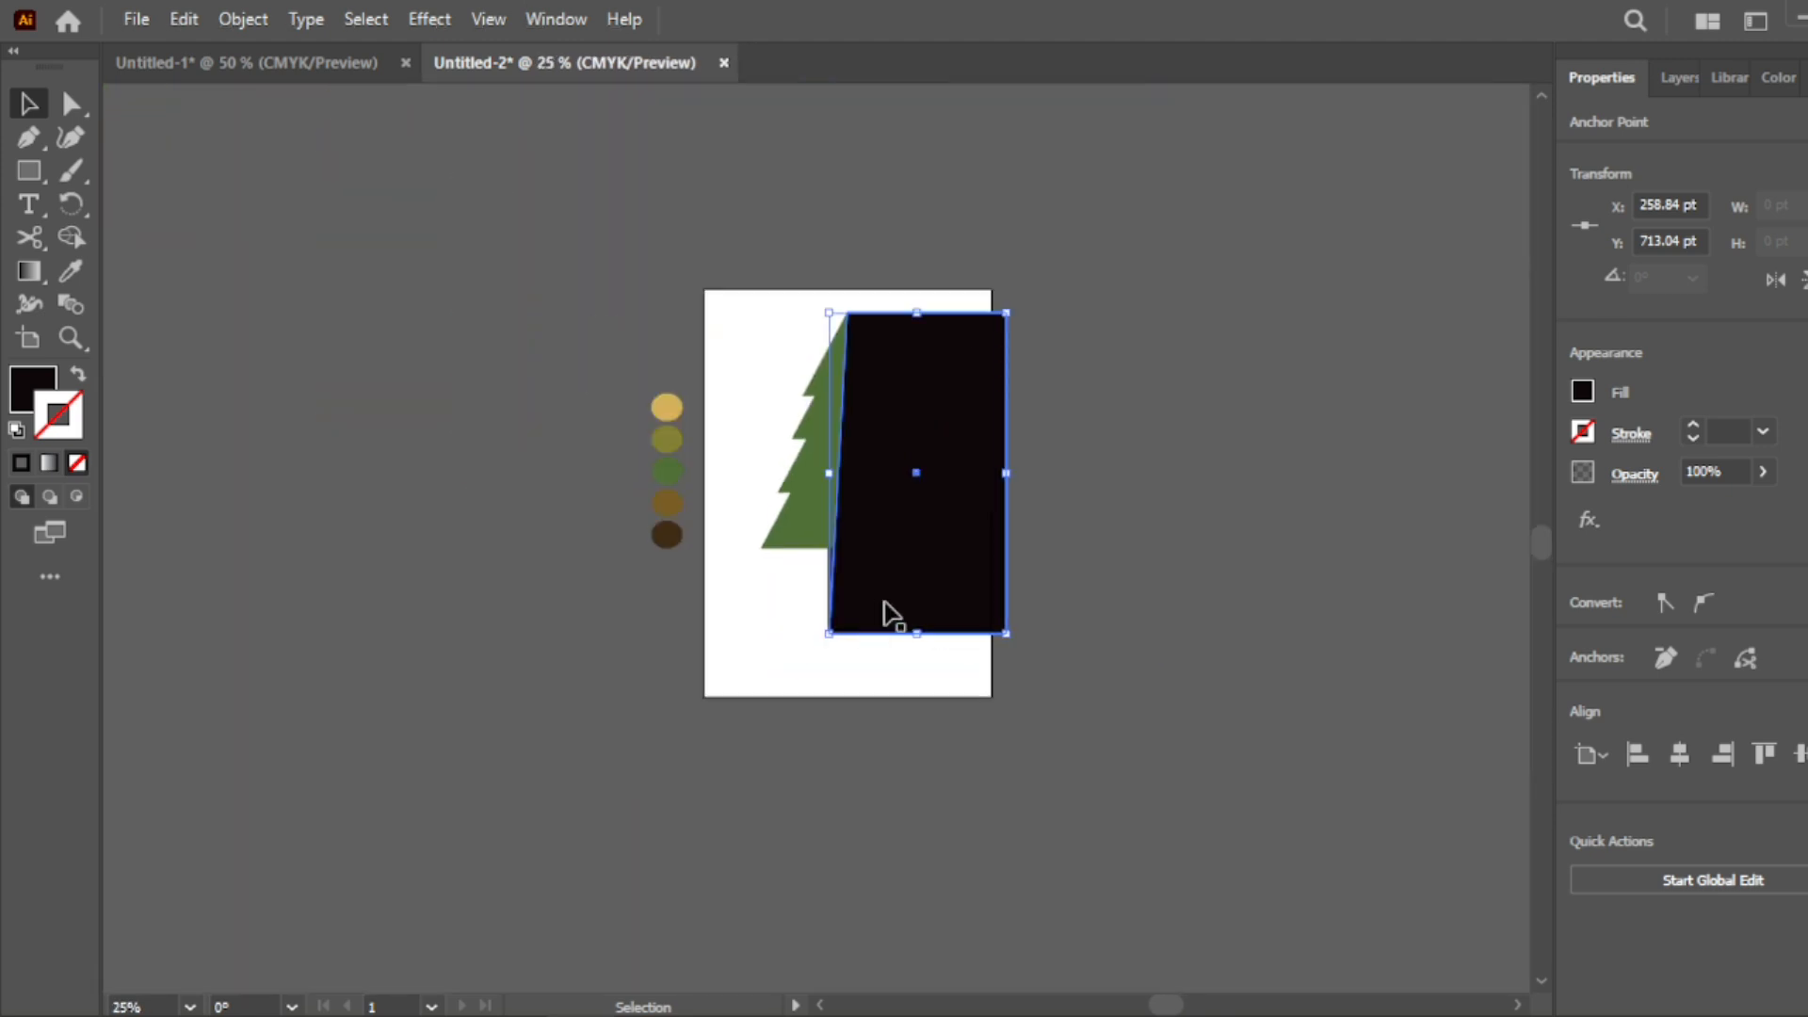
scroll(942, 608, up, 1)
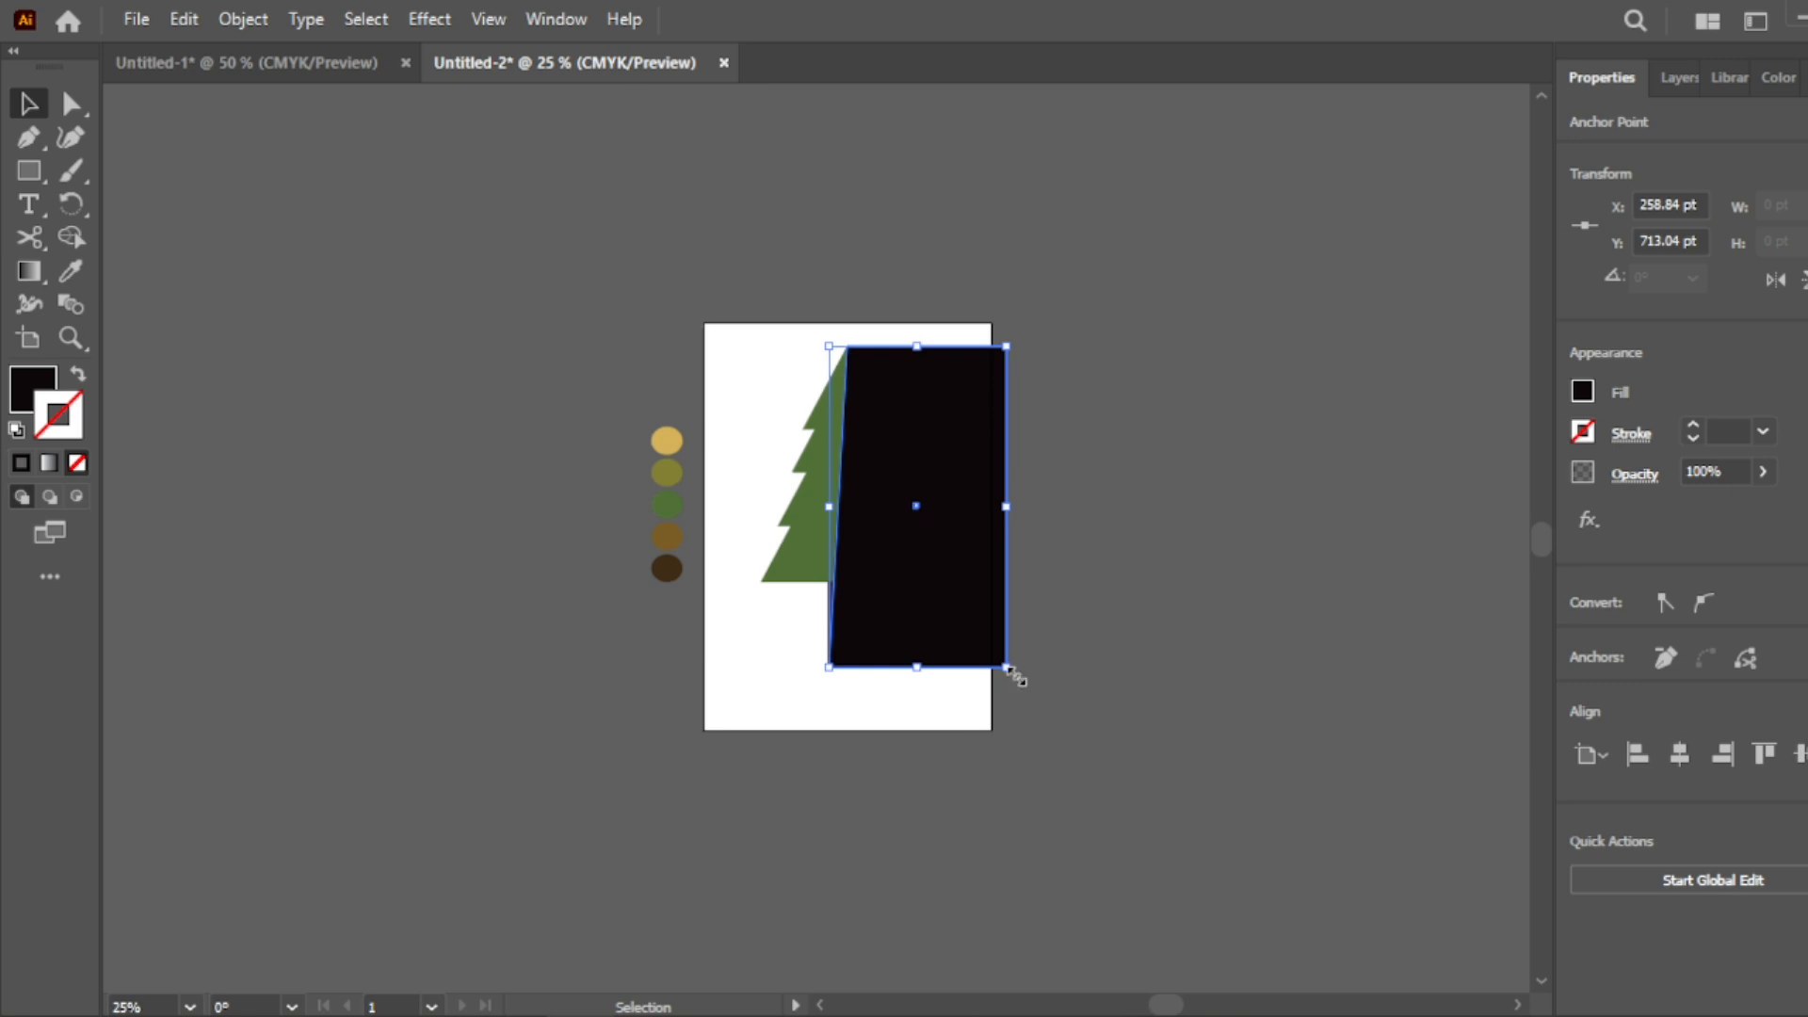
key(a)
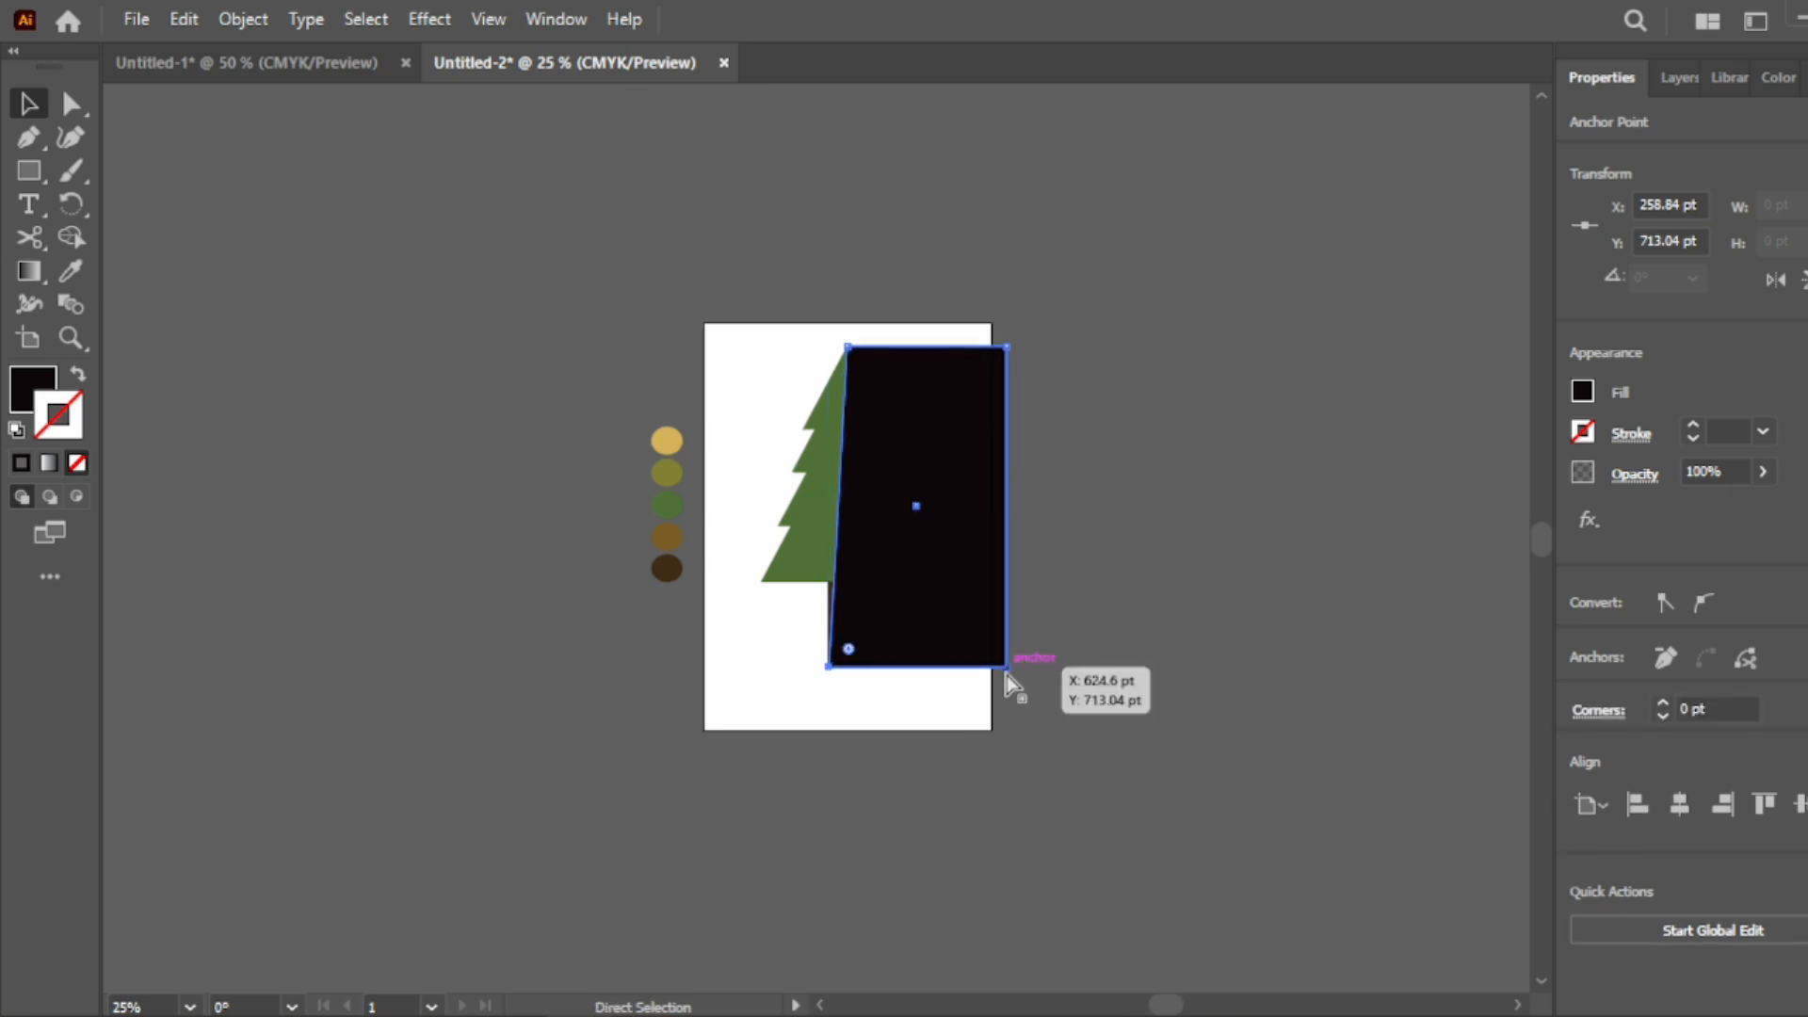
drag(1008, 673, 1074, 812)
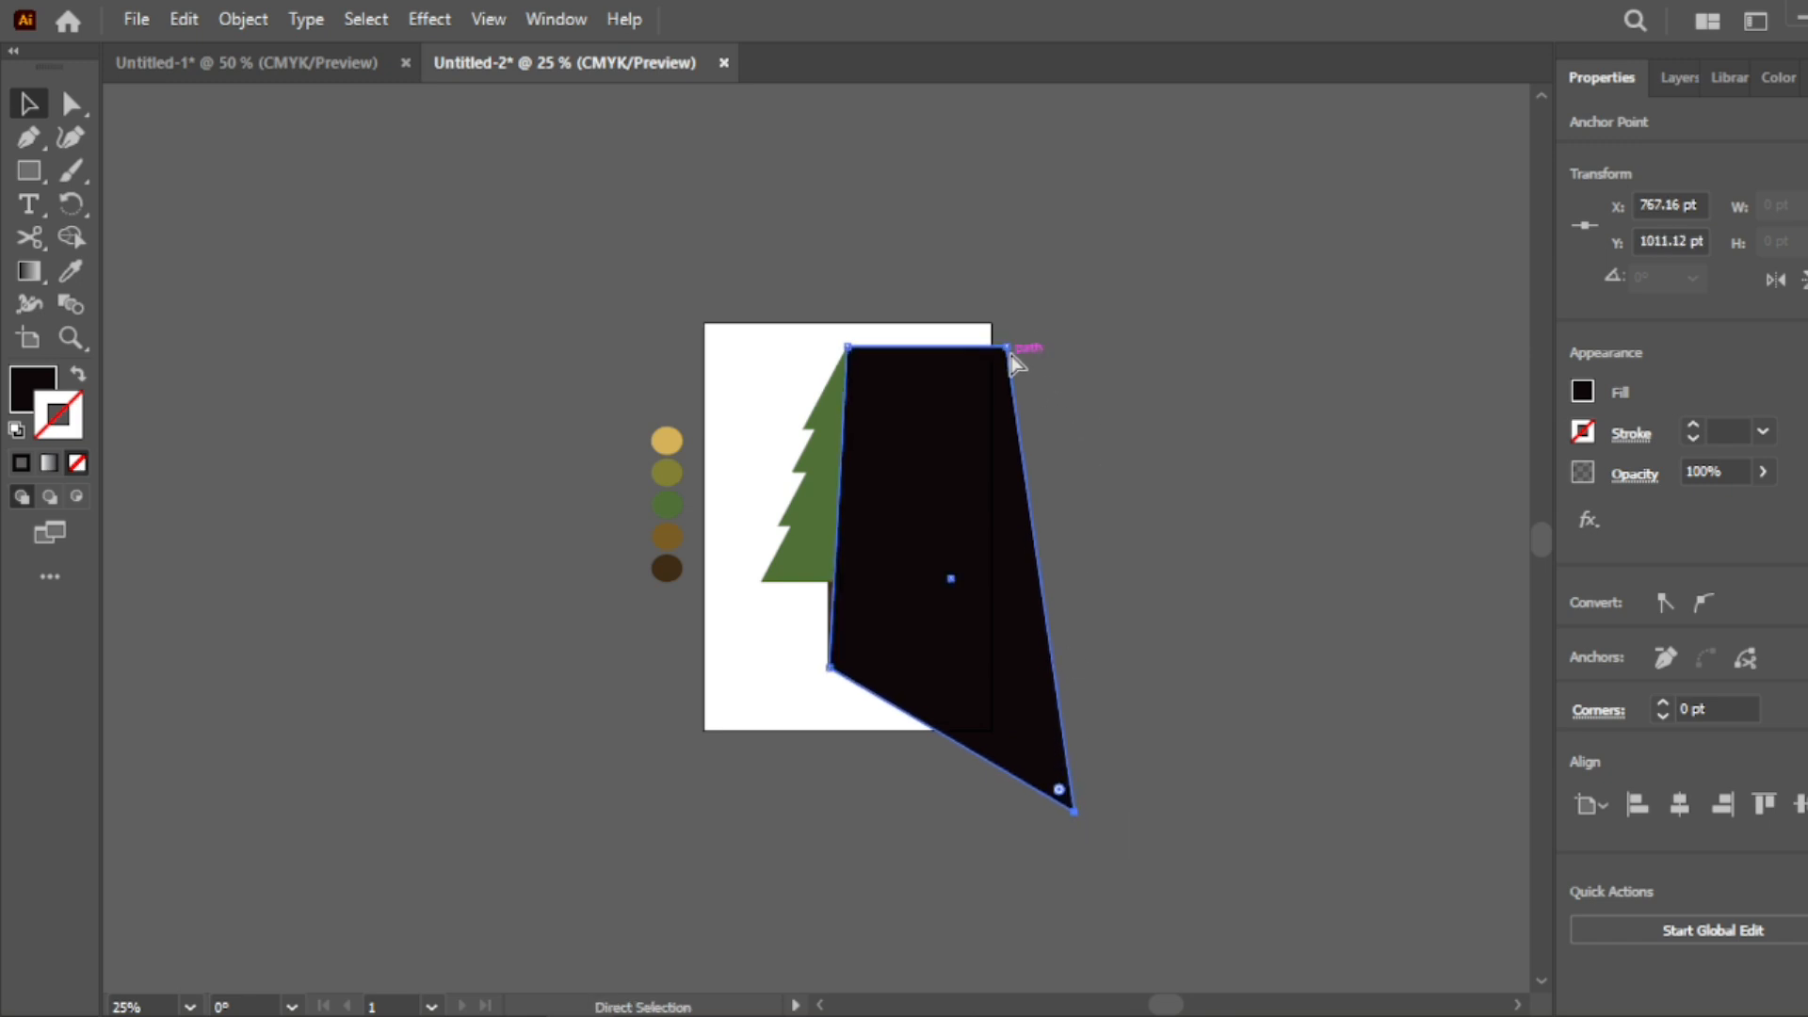
drag(1007, 348, 1134, 477)
click(1167, 388)
Send the slanted black shadow shape to the back, behind the tree.
right_click(996, 516)
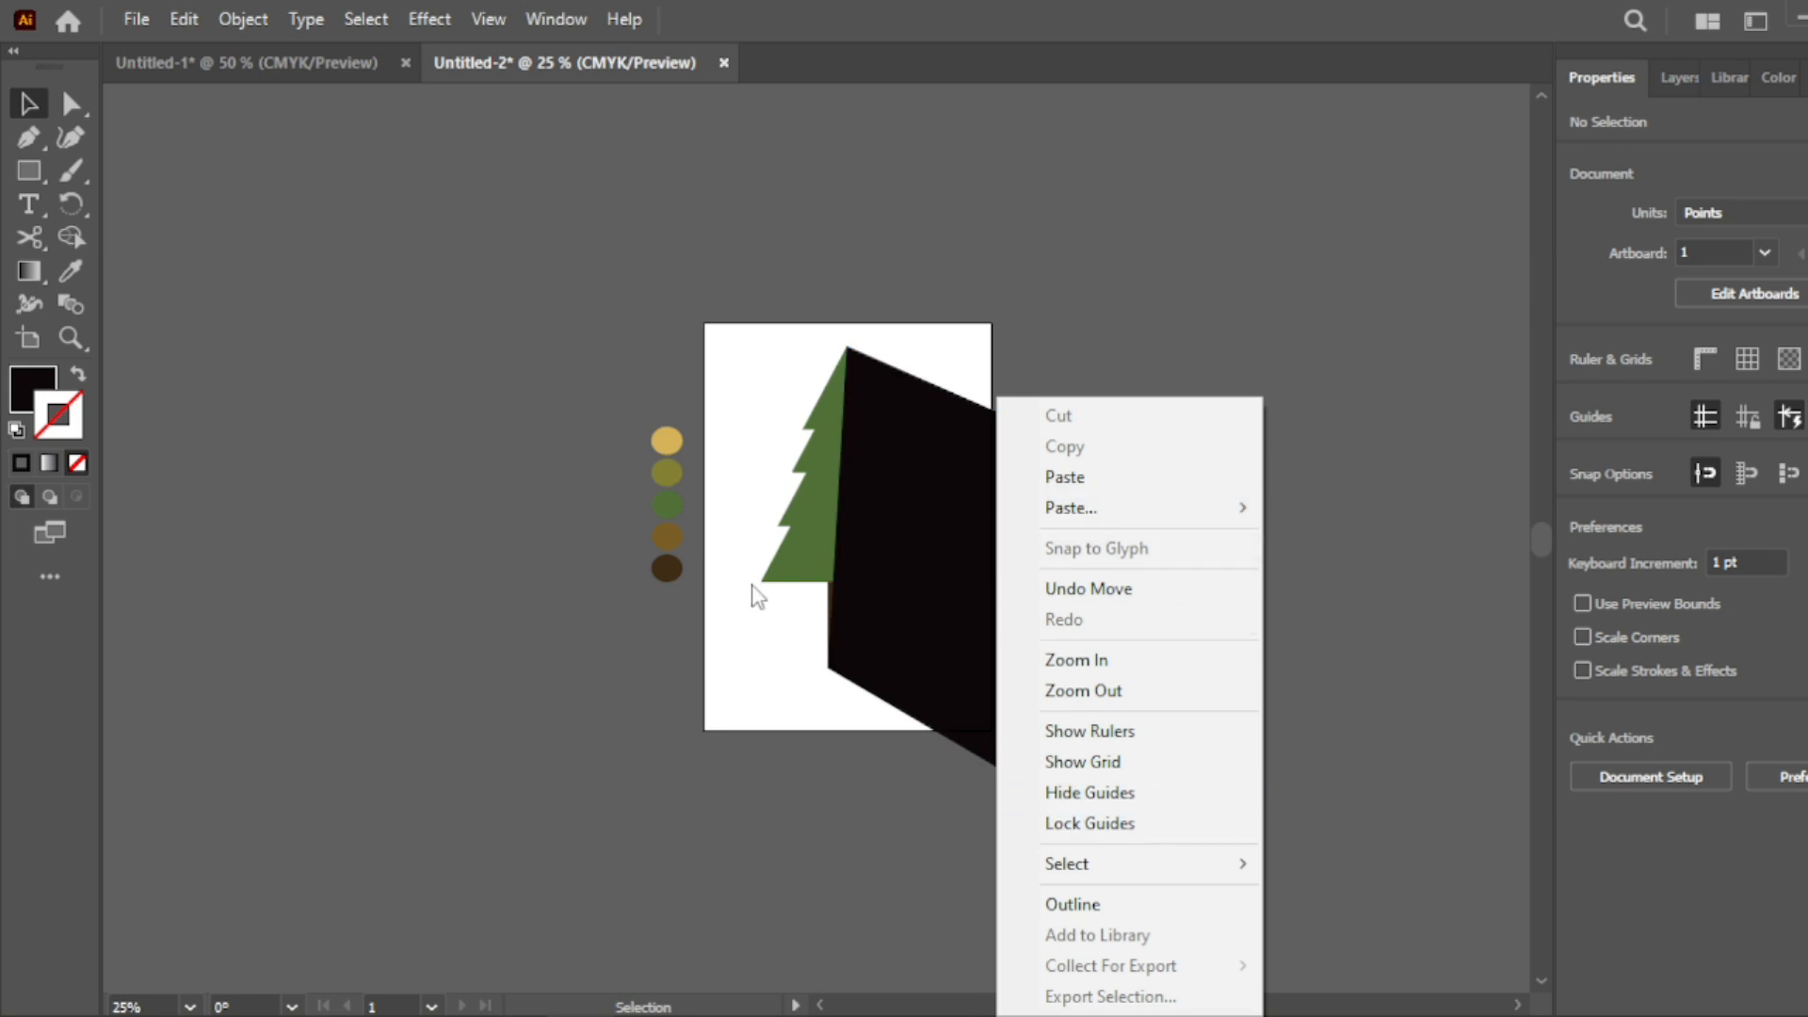
click(895, 581)
right_click(895, 532)
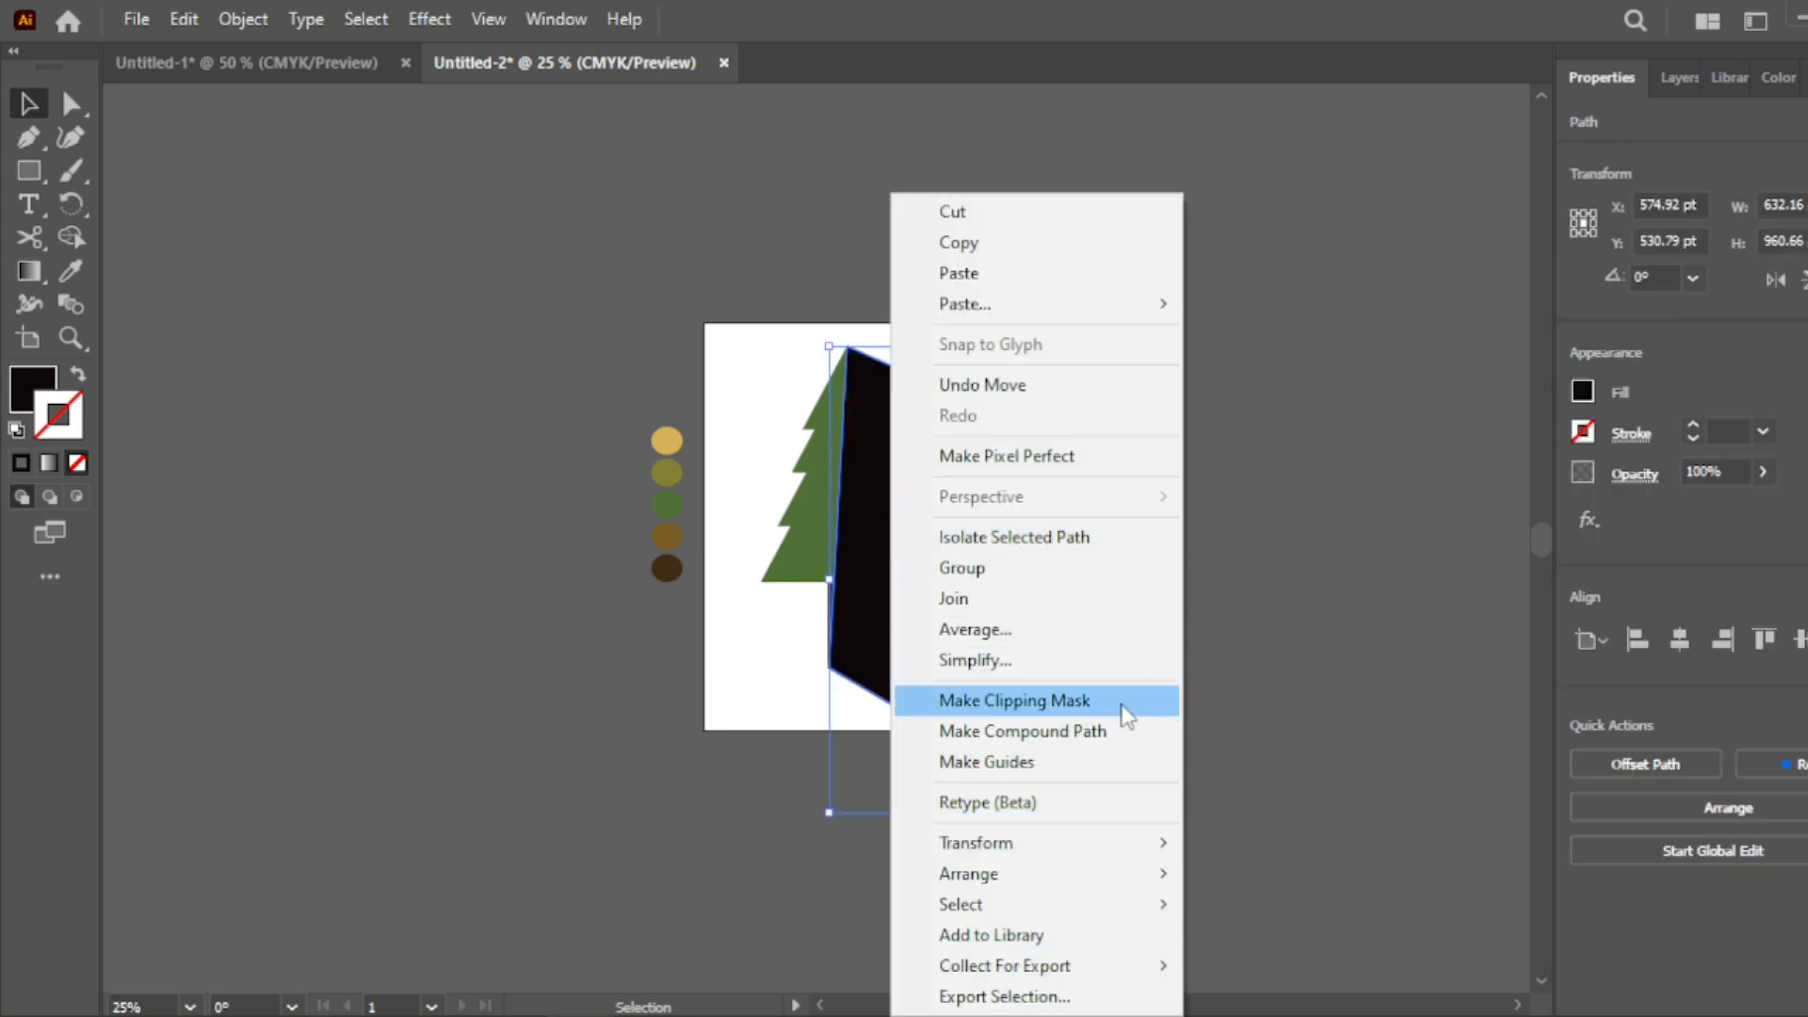
mouse_move(1055, 876)
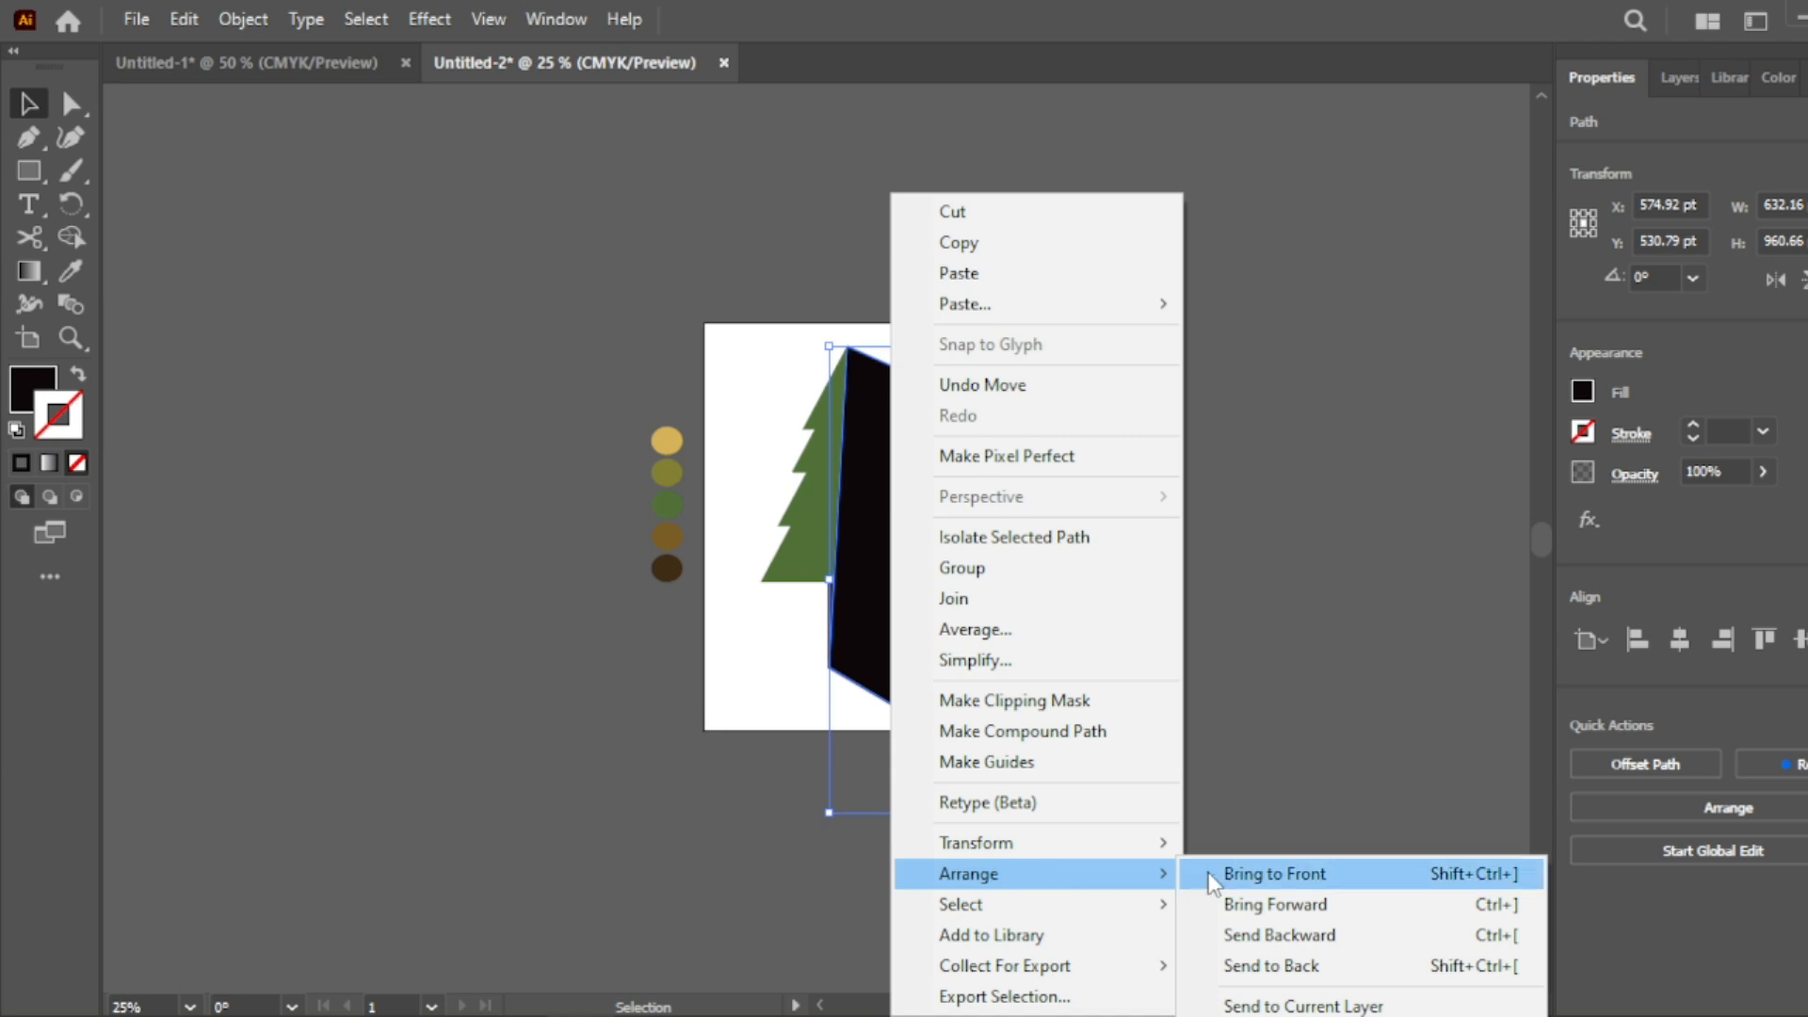
click(1298, 970)
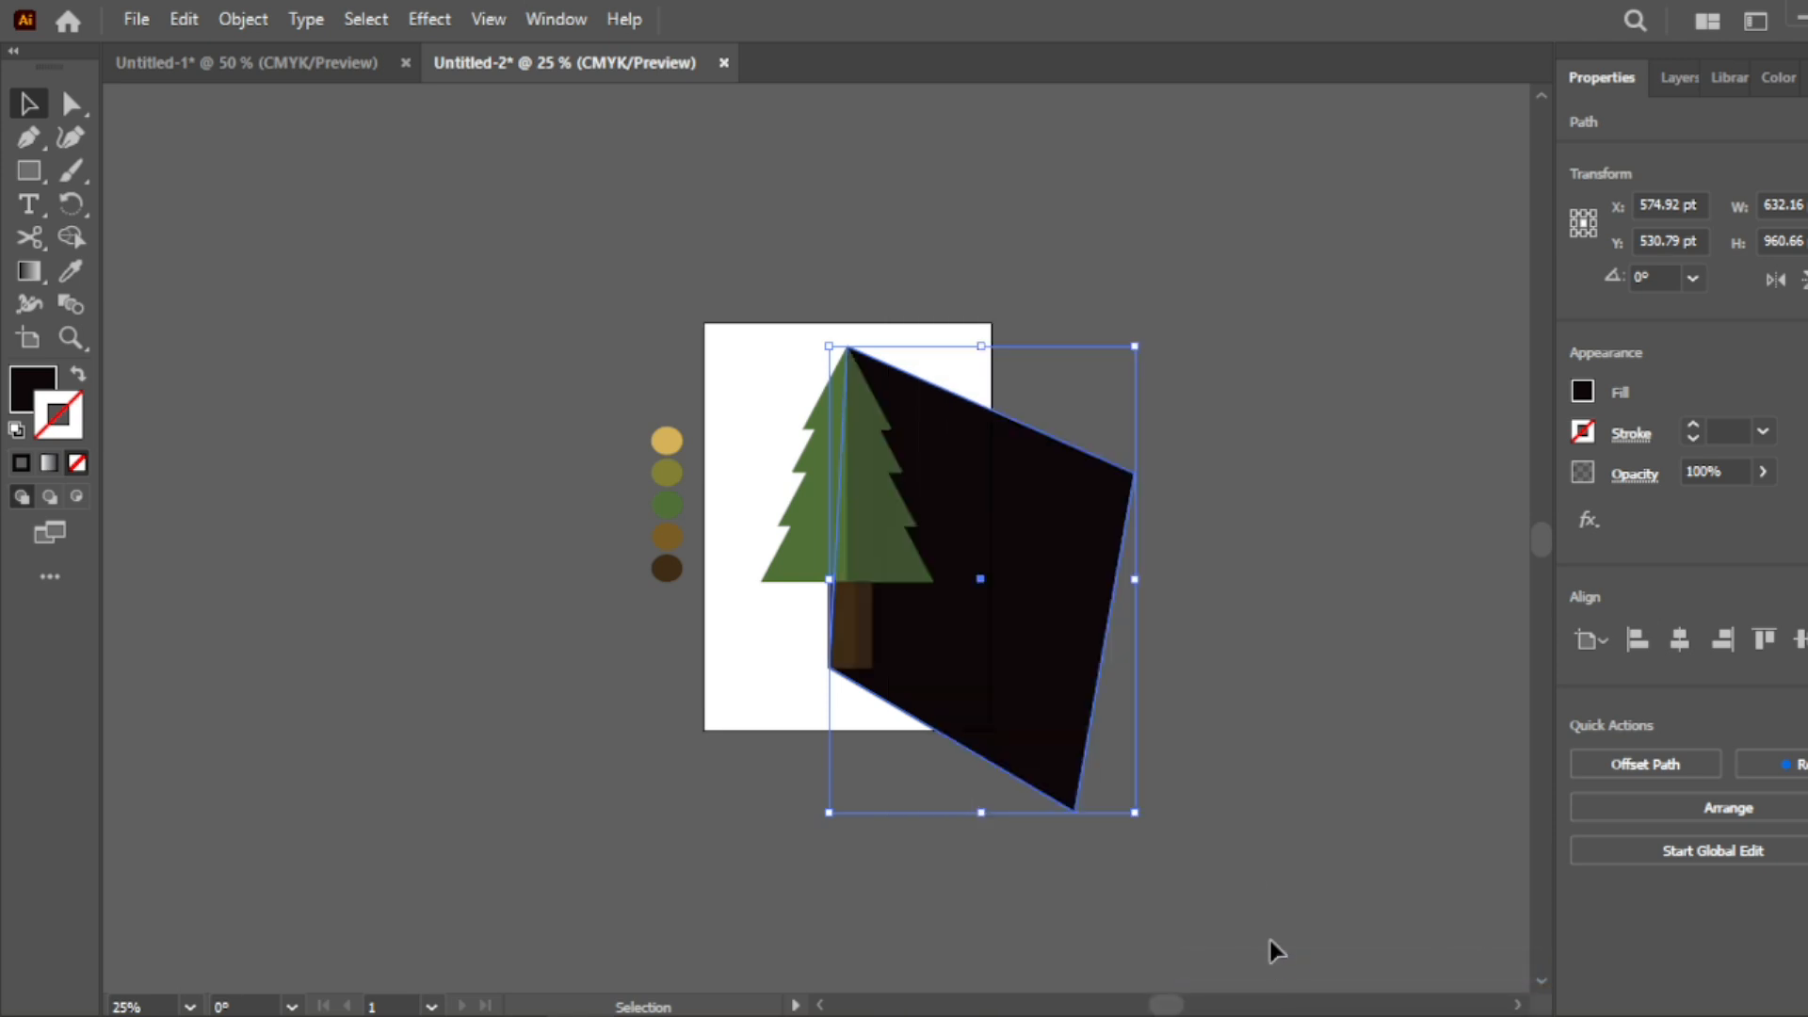
click(747, 386)
Set the long shadow shape's opacity to 20%.
click(1049, 556)
click(1711, 472)
text(20)
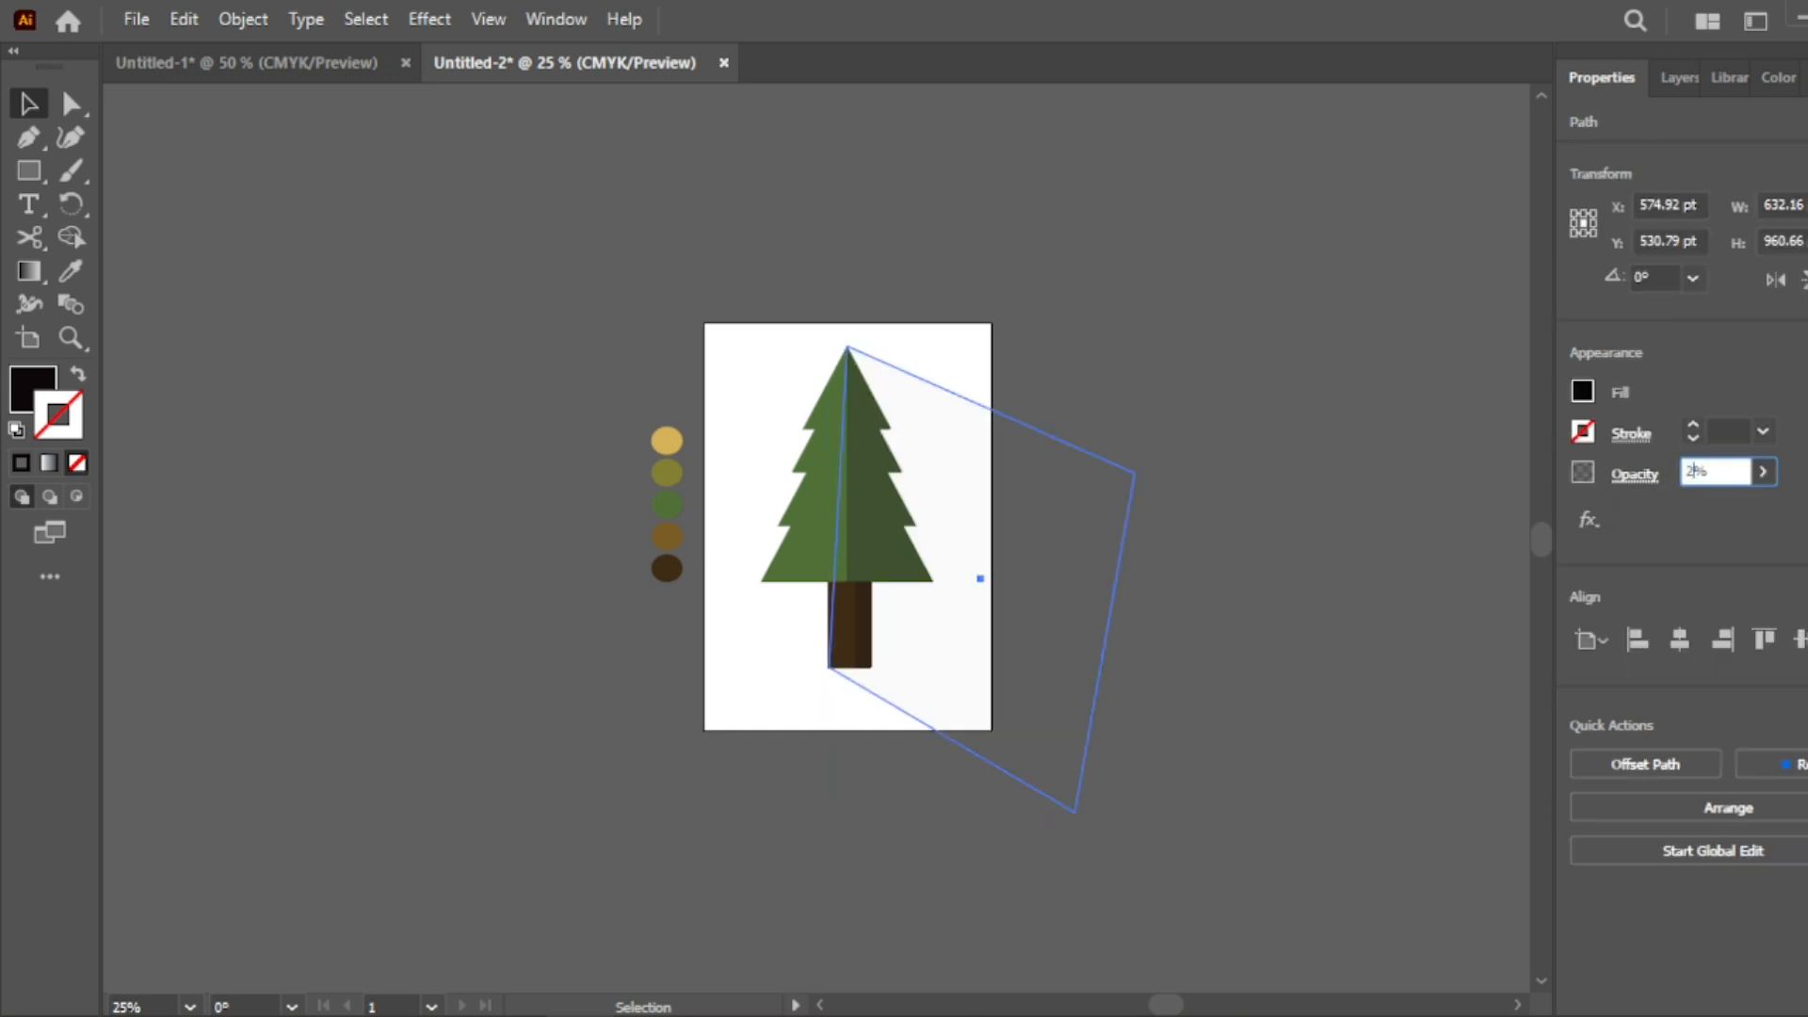
click(1056, 360)
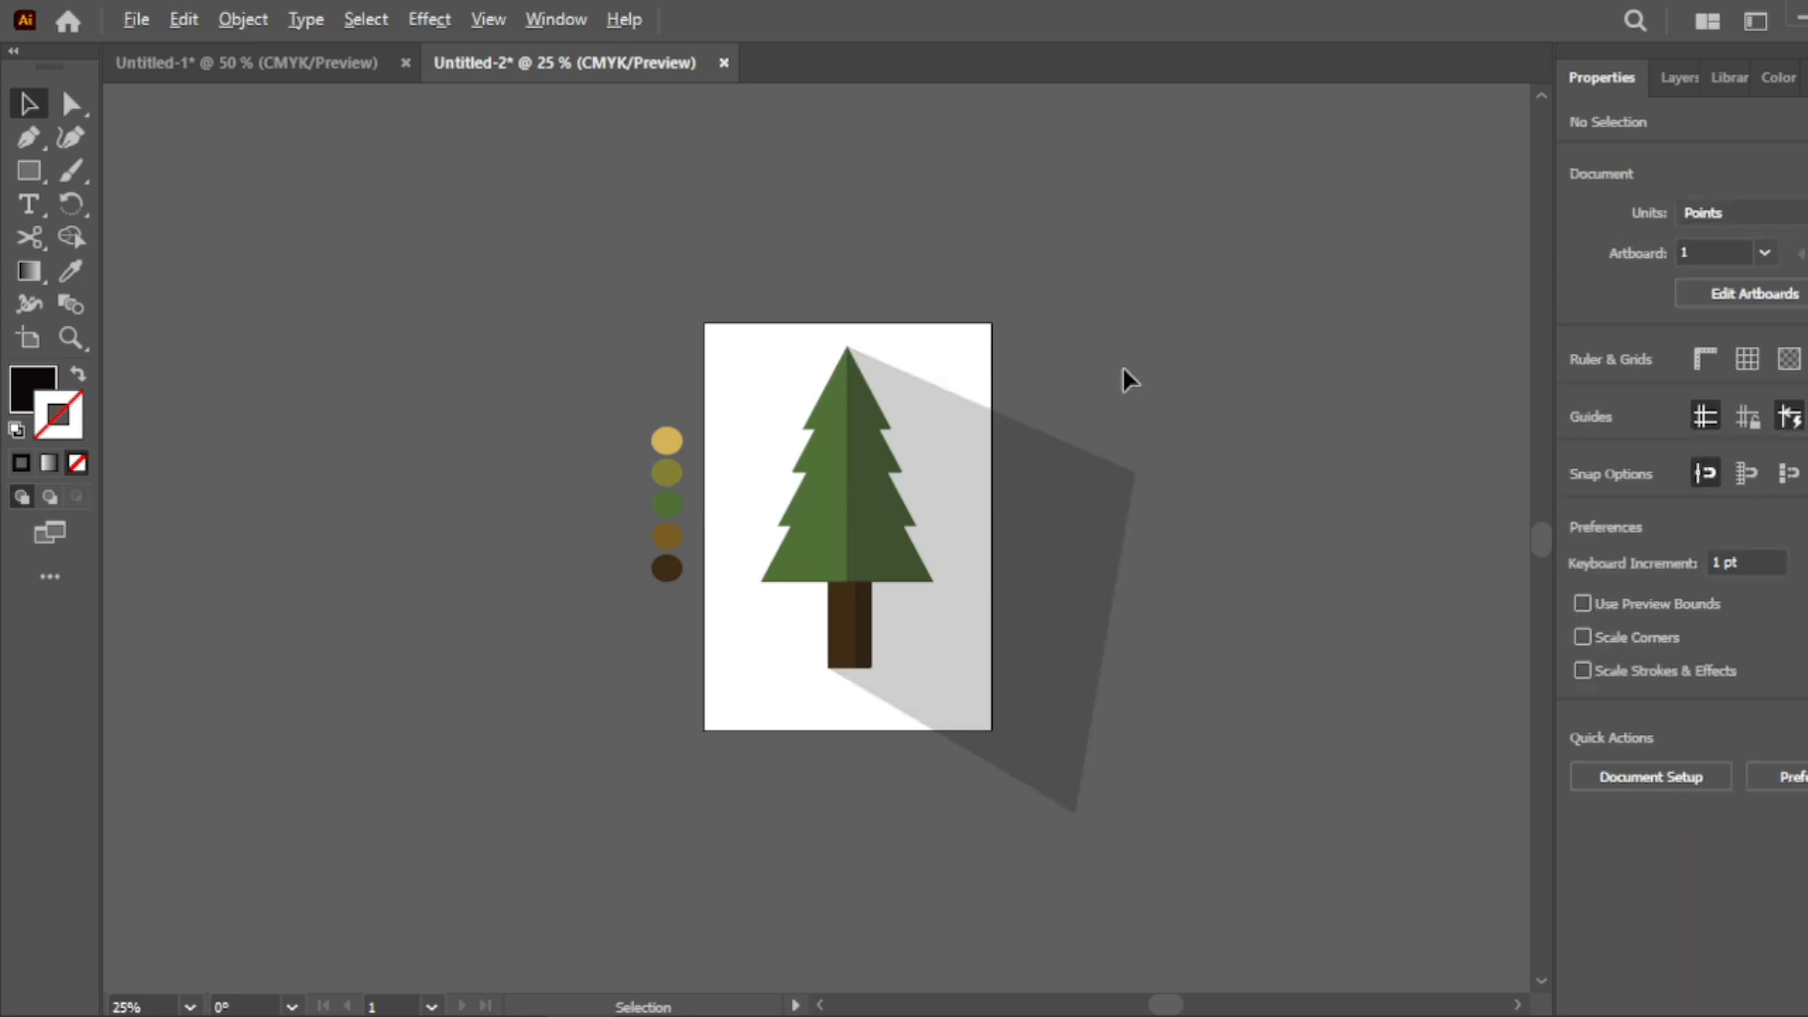
Draw a background rectangle about 672 by 892 pt that extends slightly past the artboard on all sides.
scroll(1125, 372, up, 1)
scroll(398, 292, up, 1)
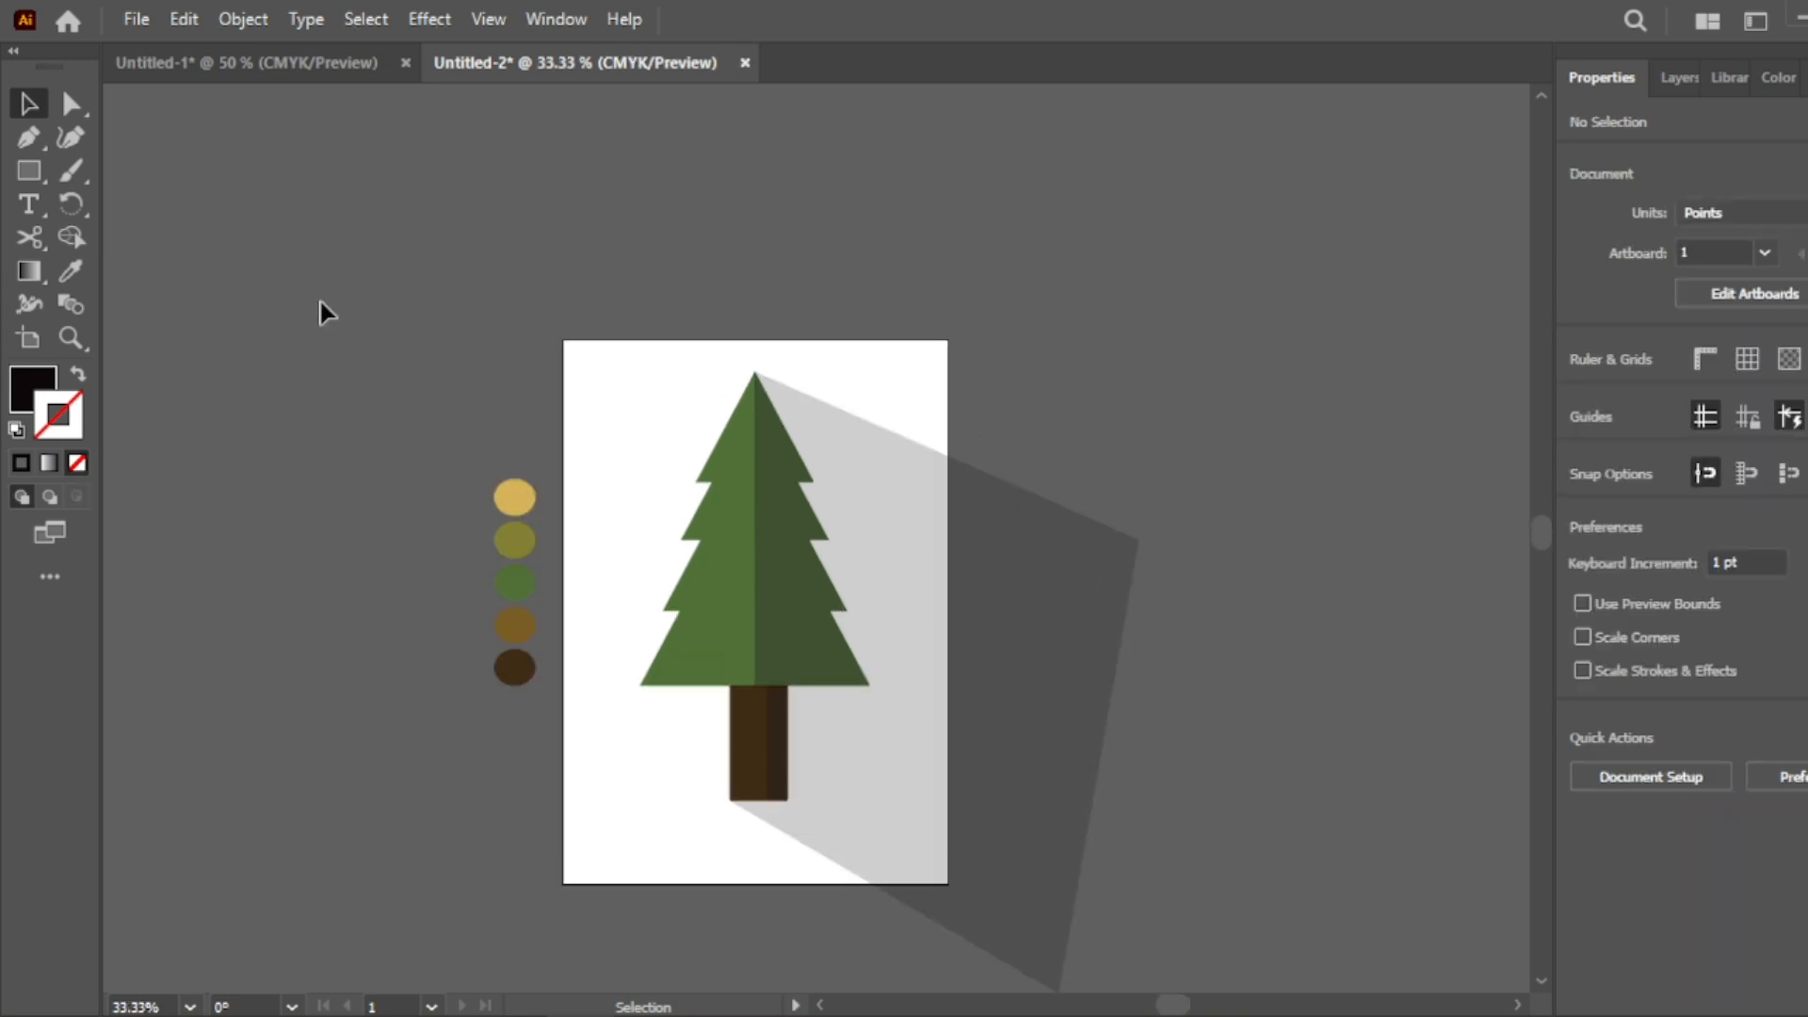
click(28, 172)
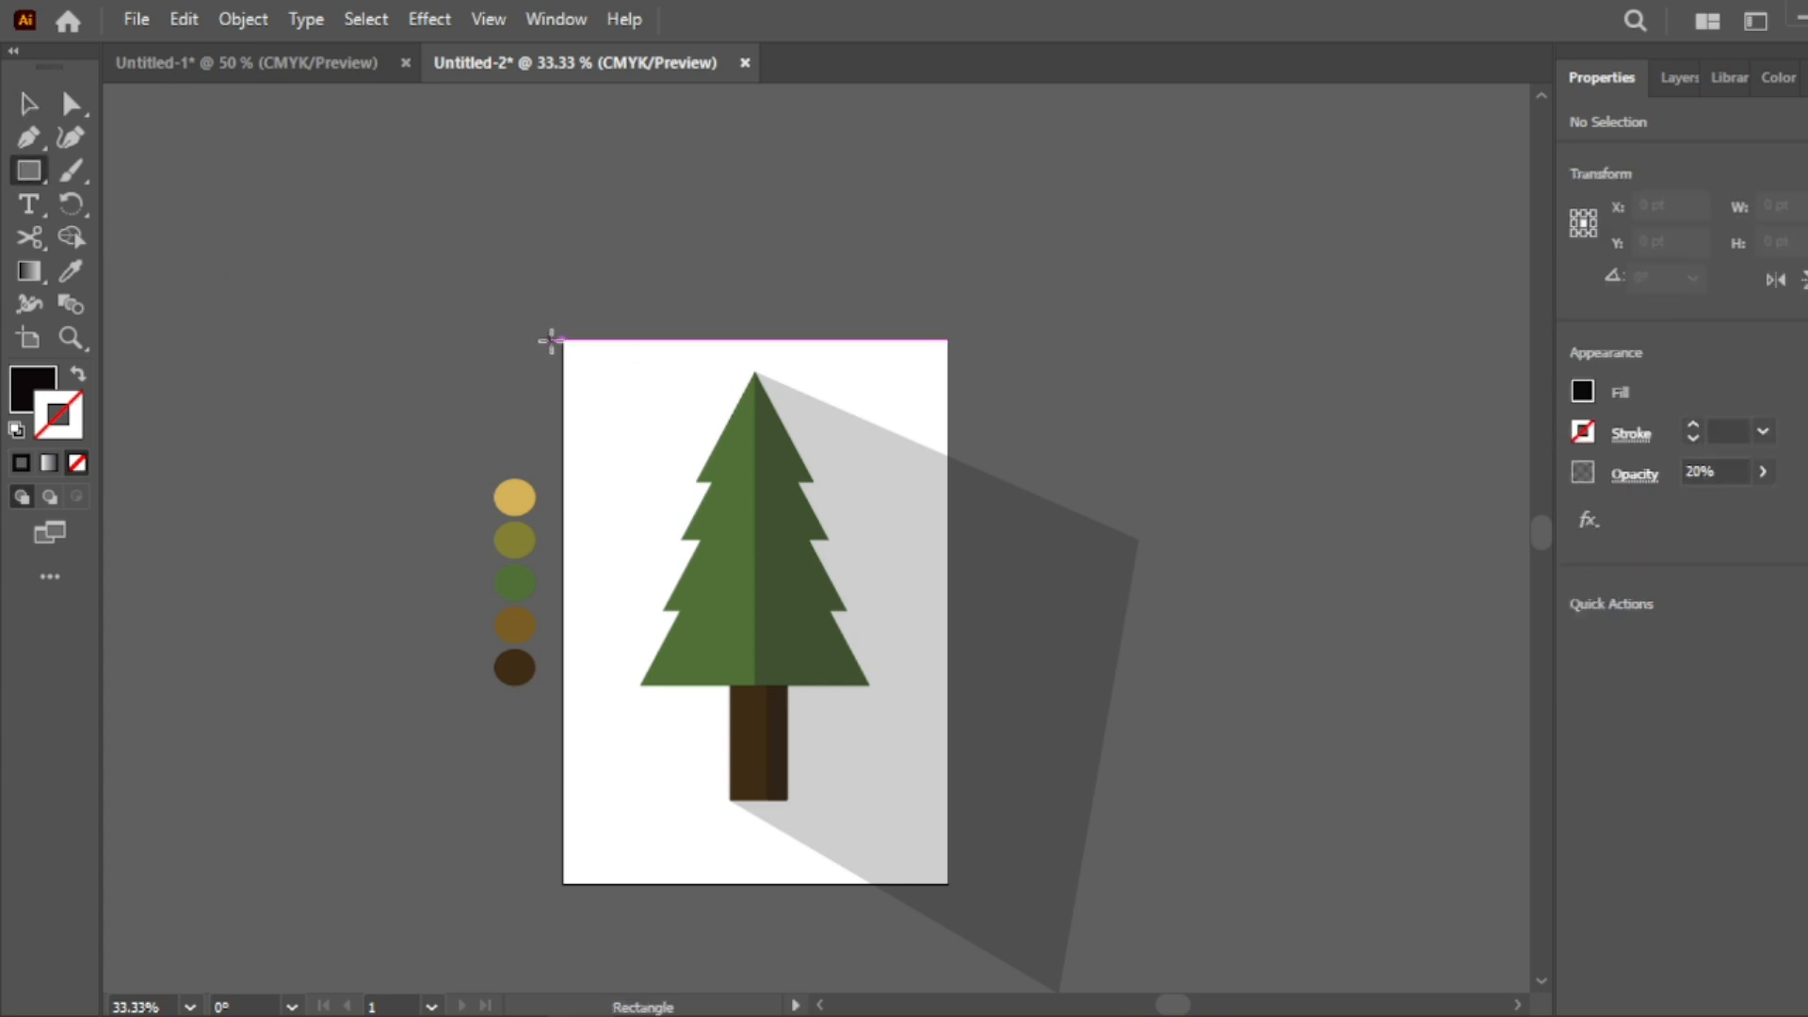
mouse_move(543, 329)
mouse_down()
mouse_move(660, 358)
mouse_move(949, 680)
mouse_move(975, 906)
mouse_up()
click(28, 104)
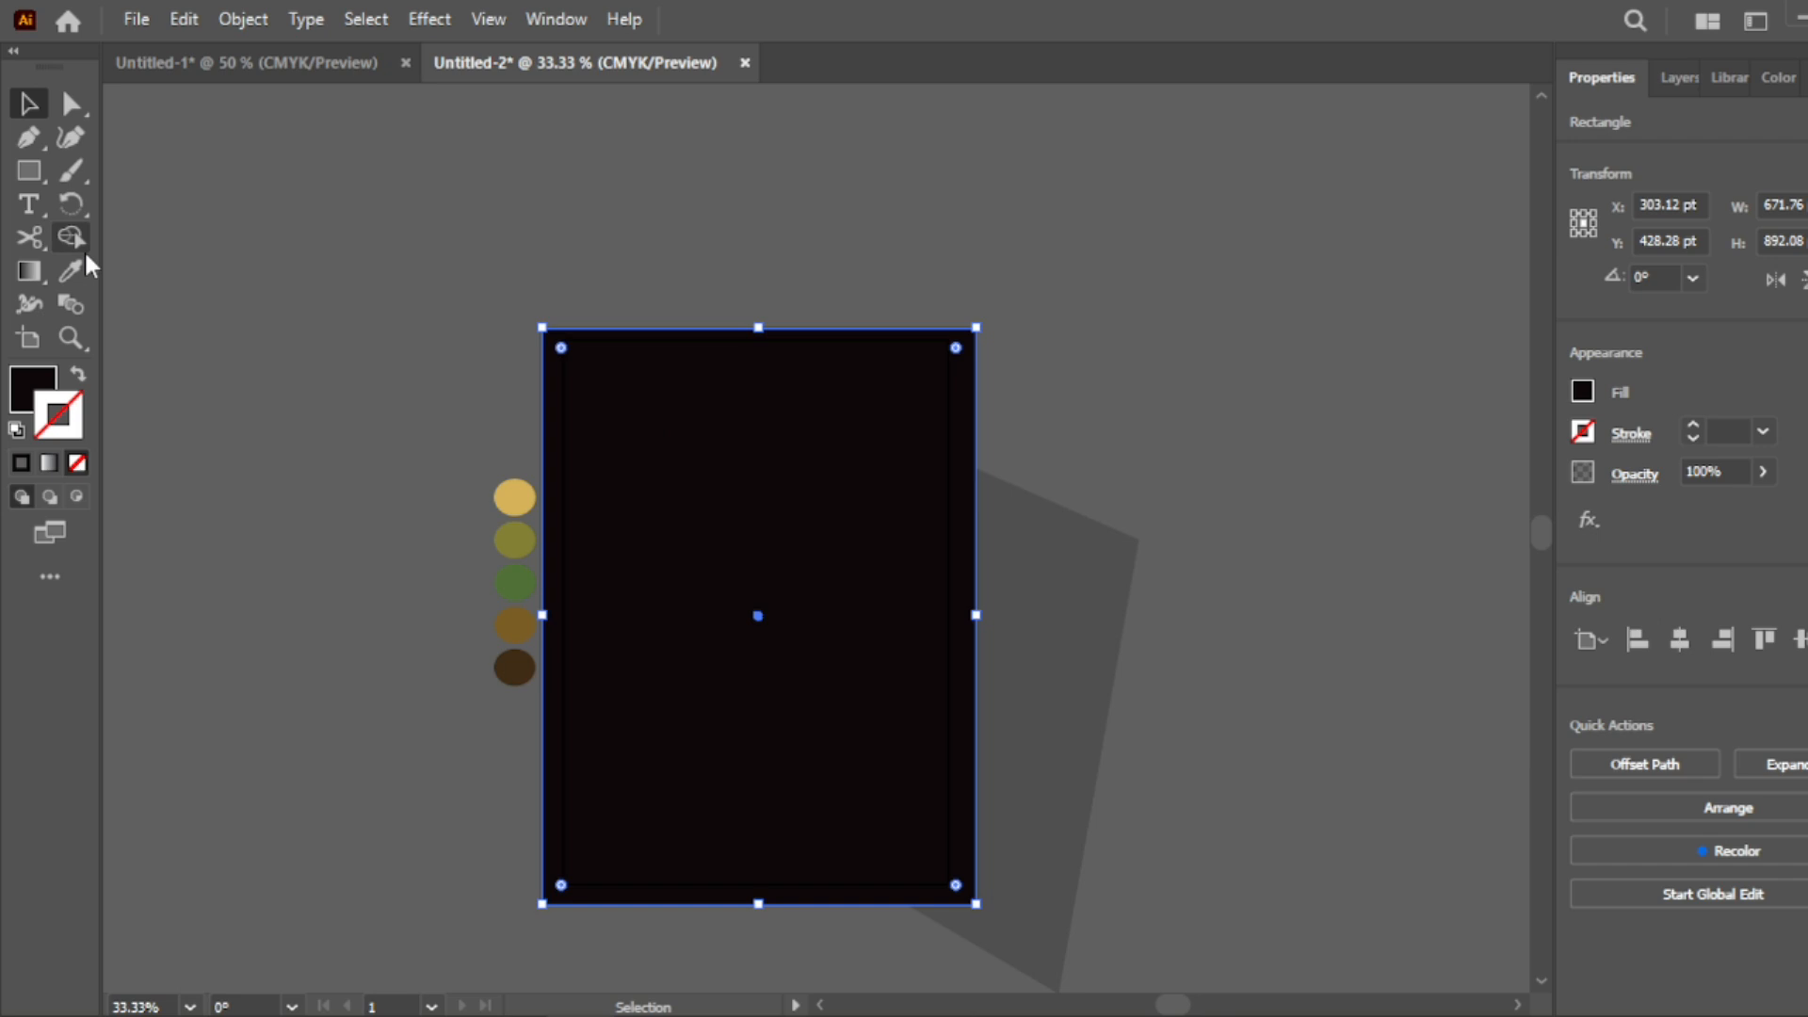
Fill the background rectangle with the sandy yellow of the palette's first swatch using the Eyedropper.
key(i)
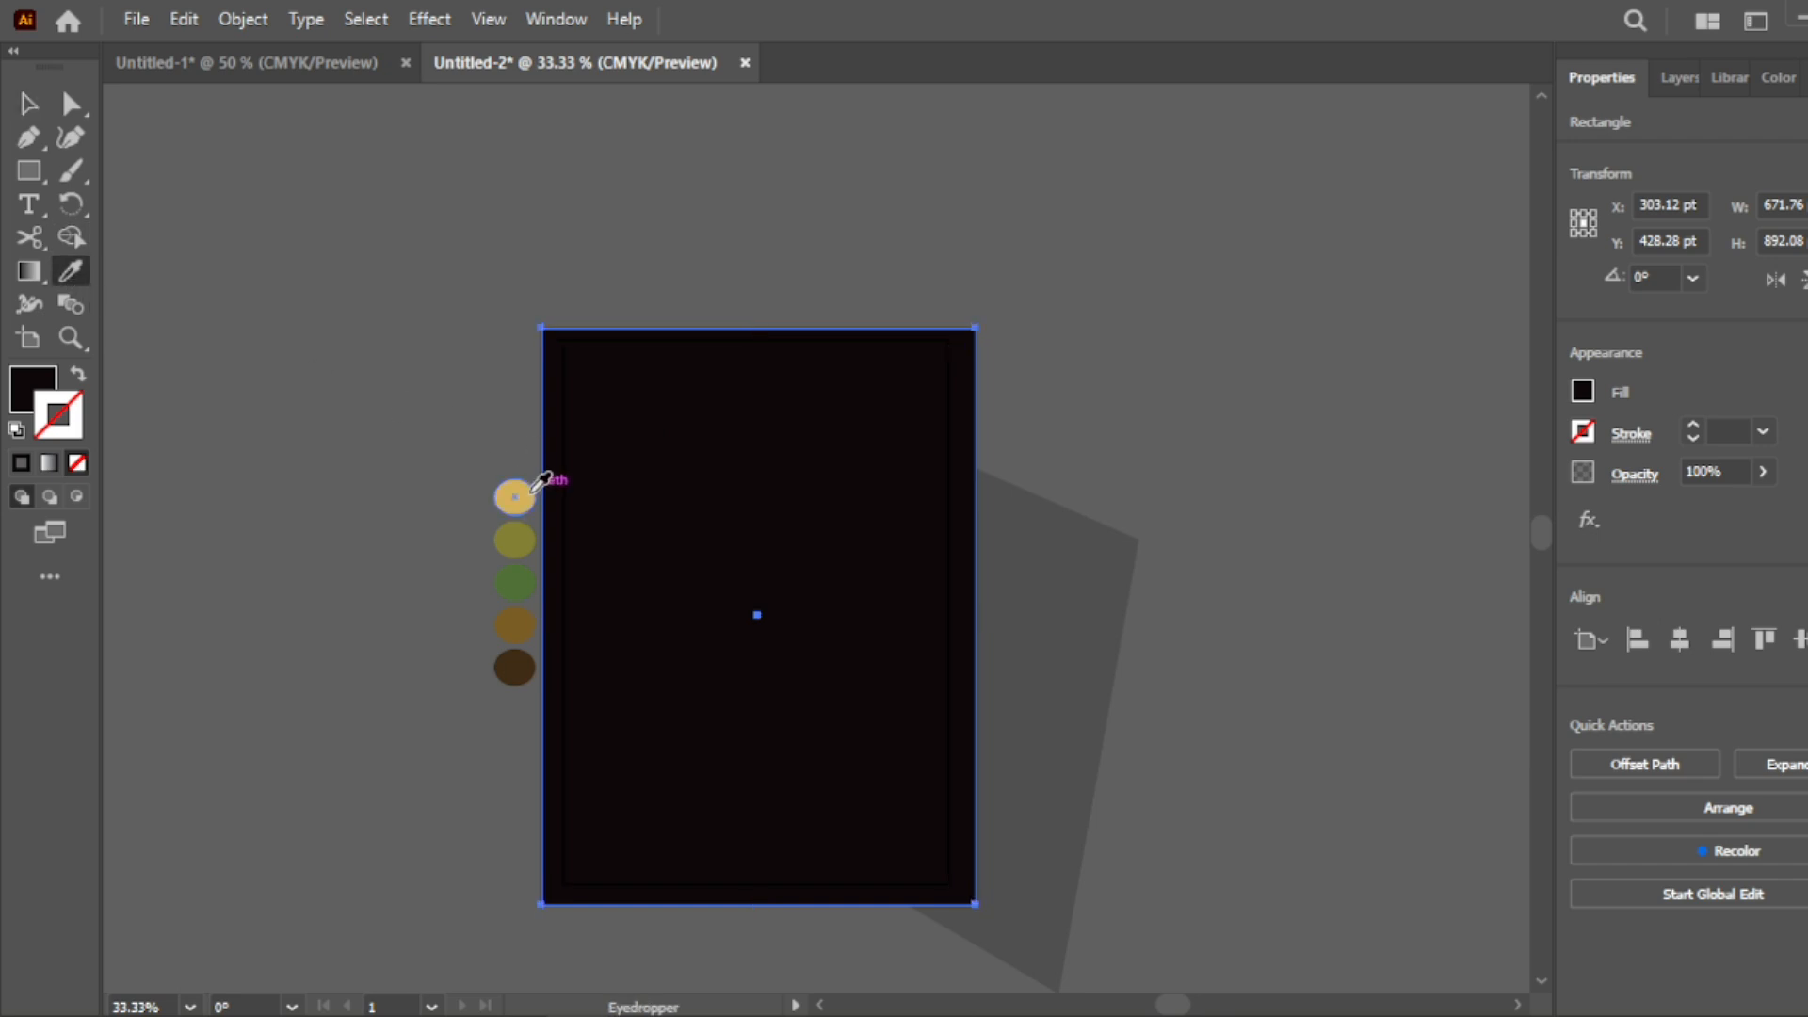
click(535, 488)
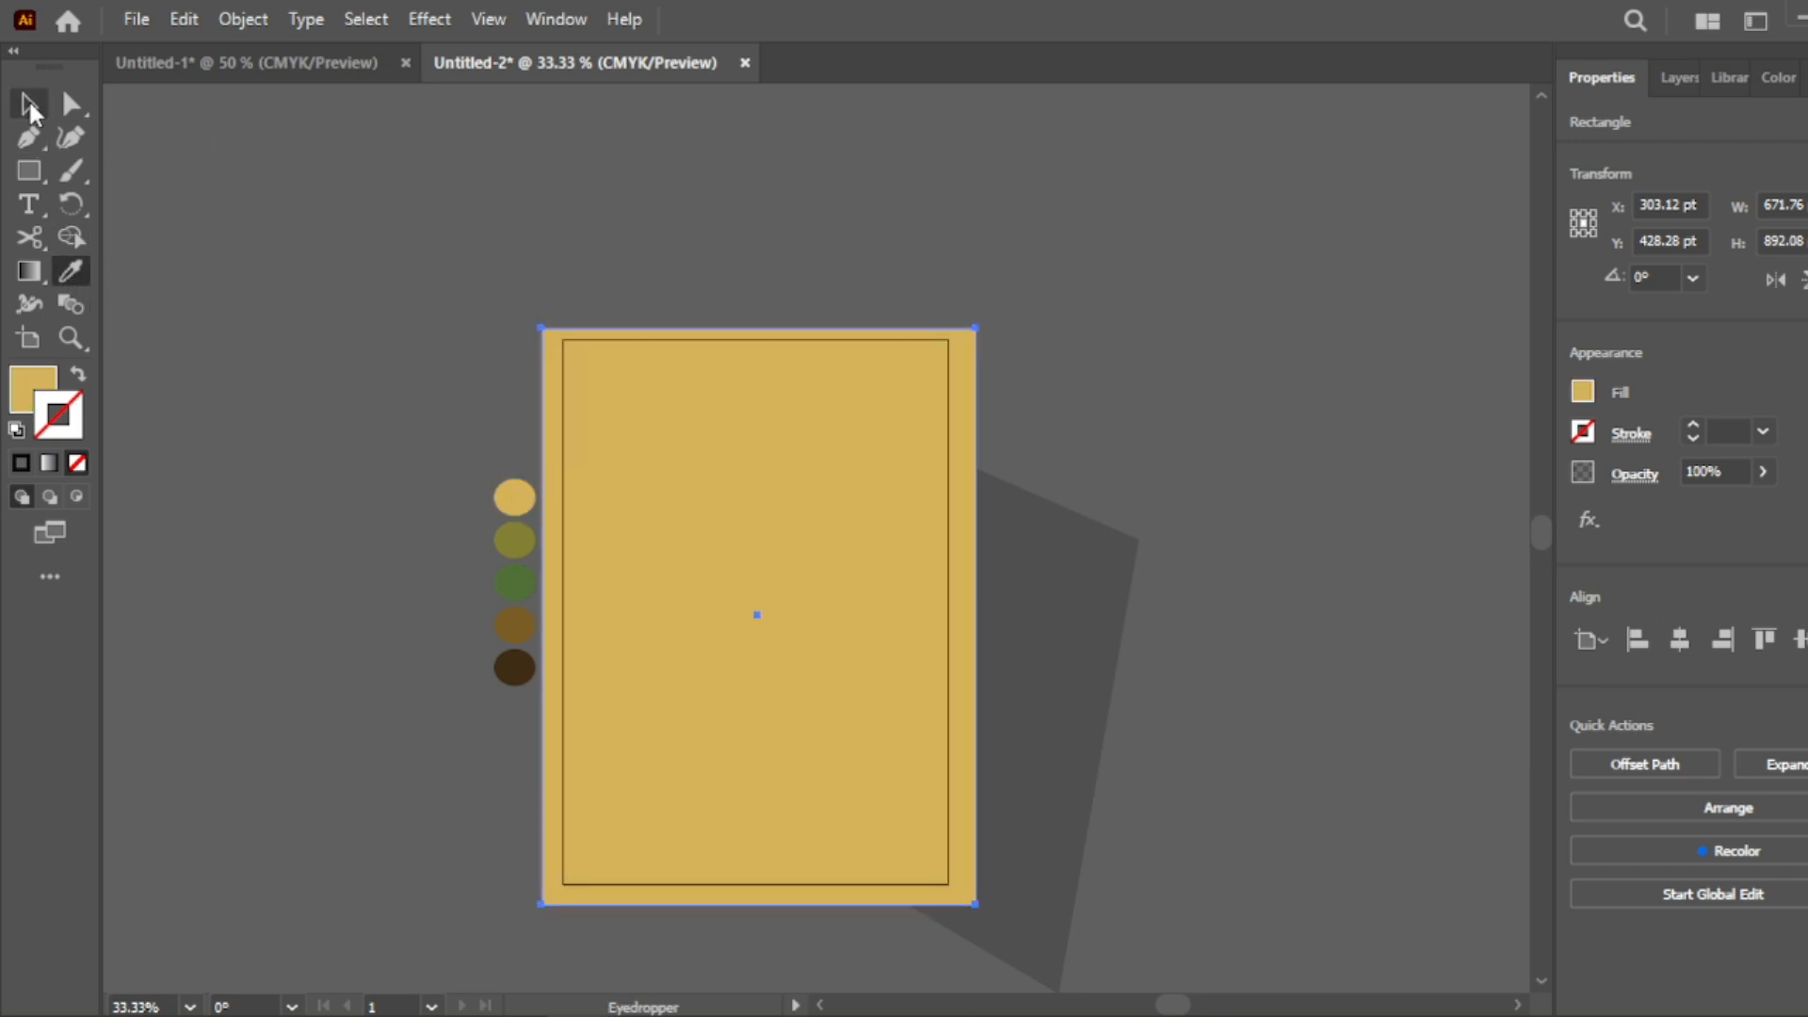
click(29, 105)
click(518, 256)
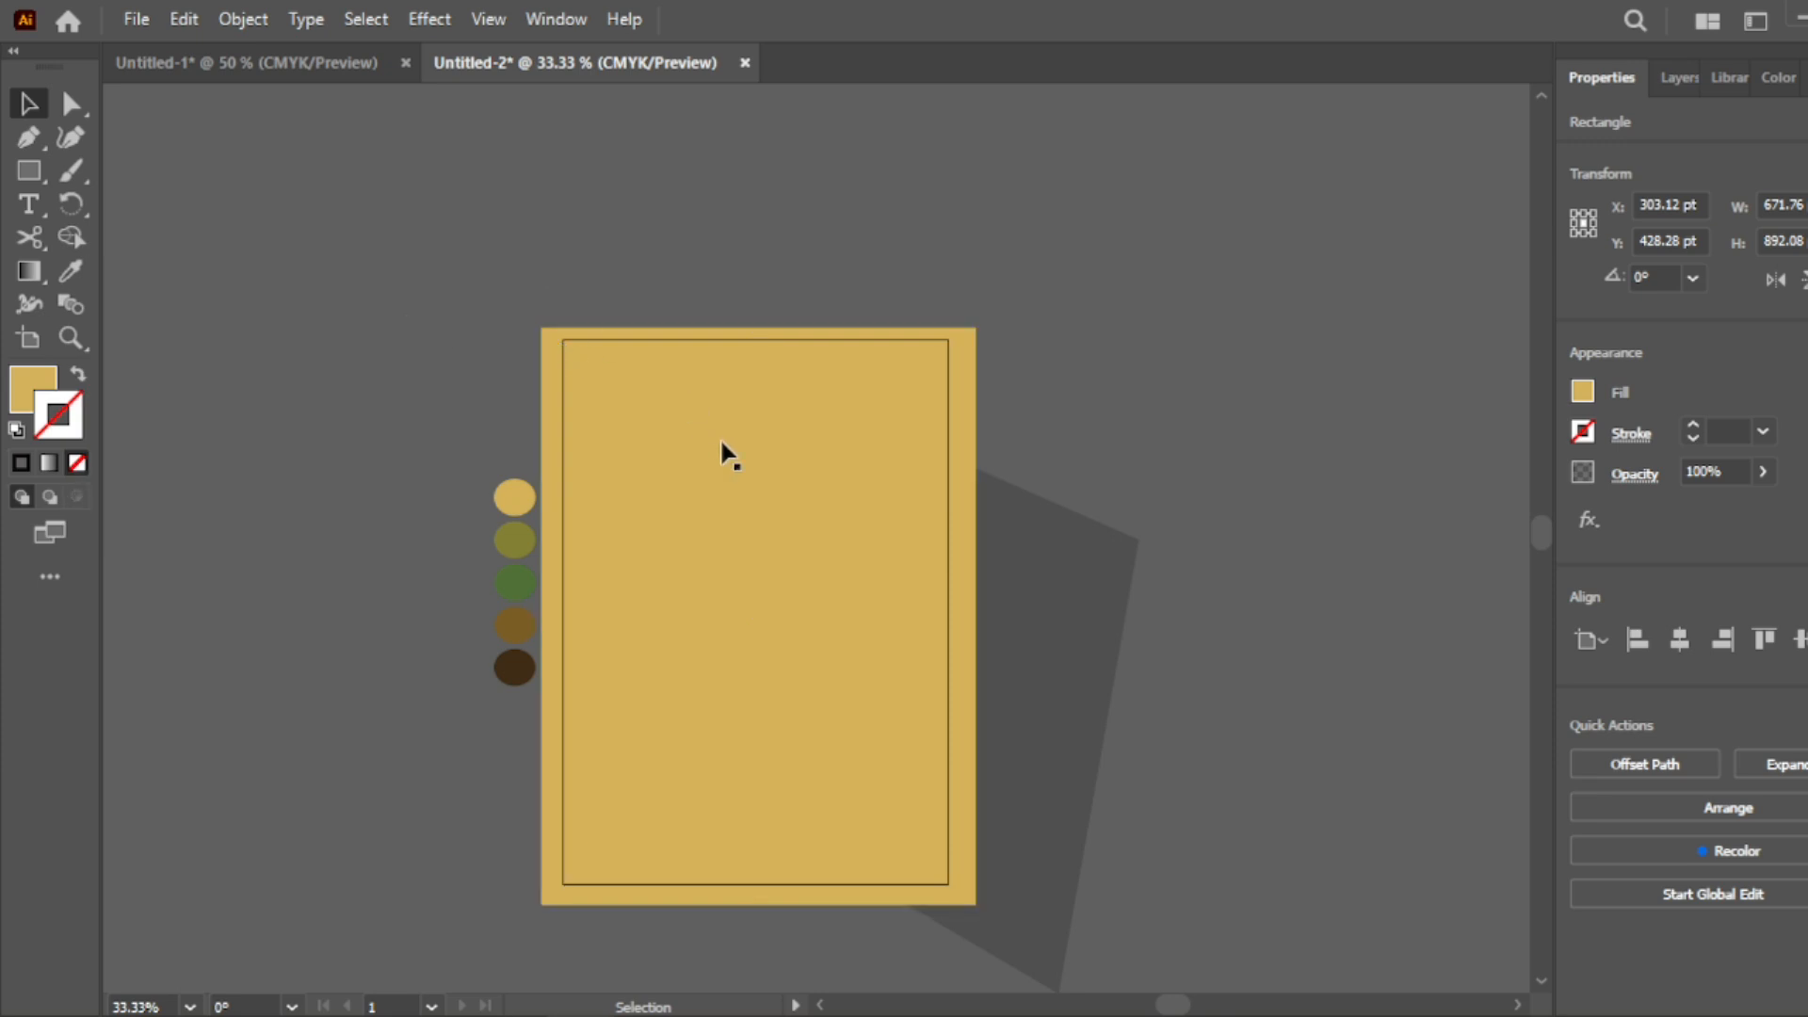
Send the background rectangle to the back, behind the tree and its long shadow.
click(731, 438)
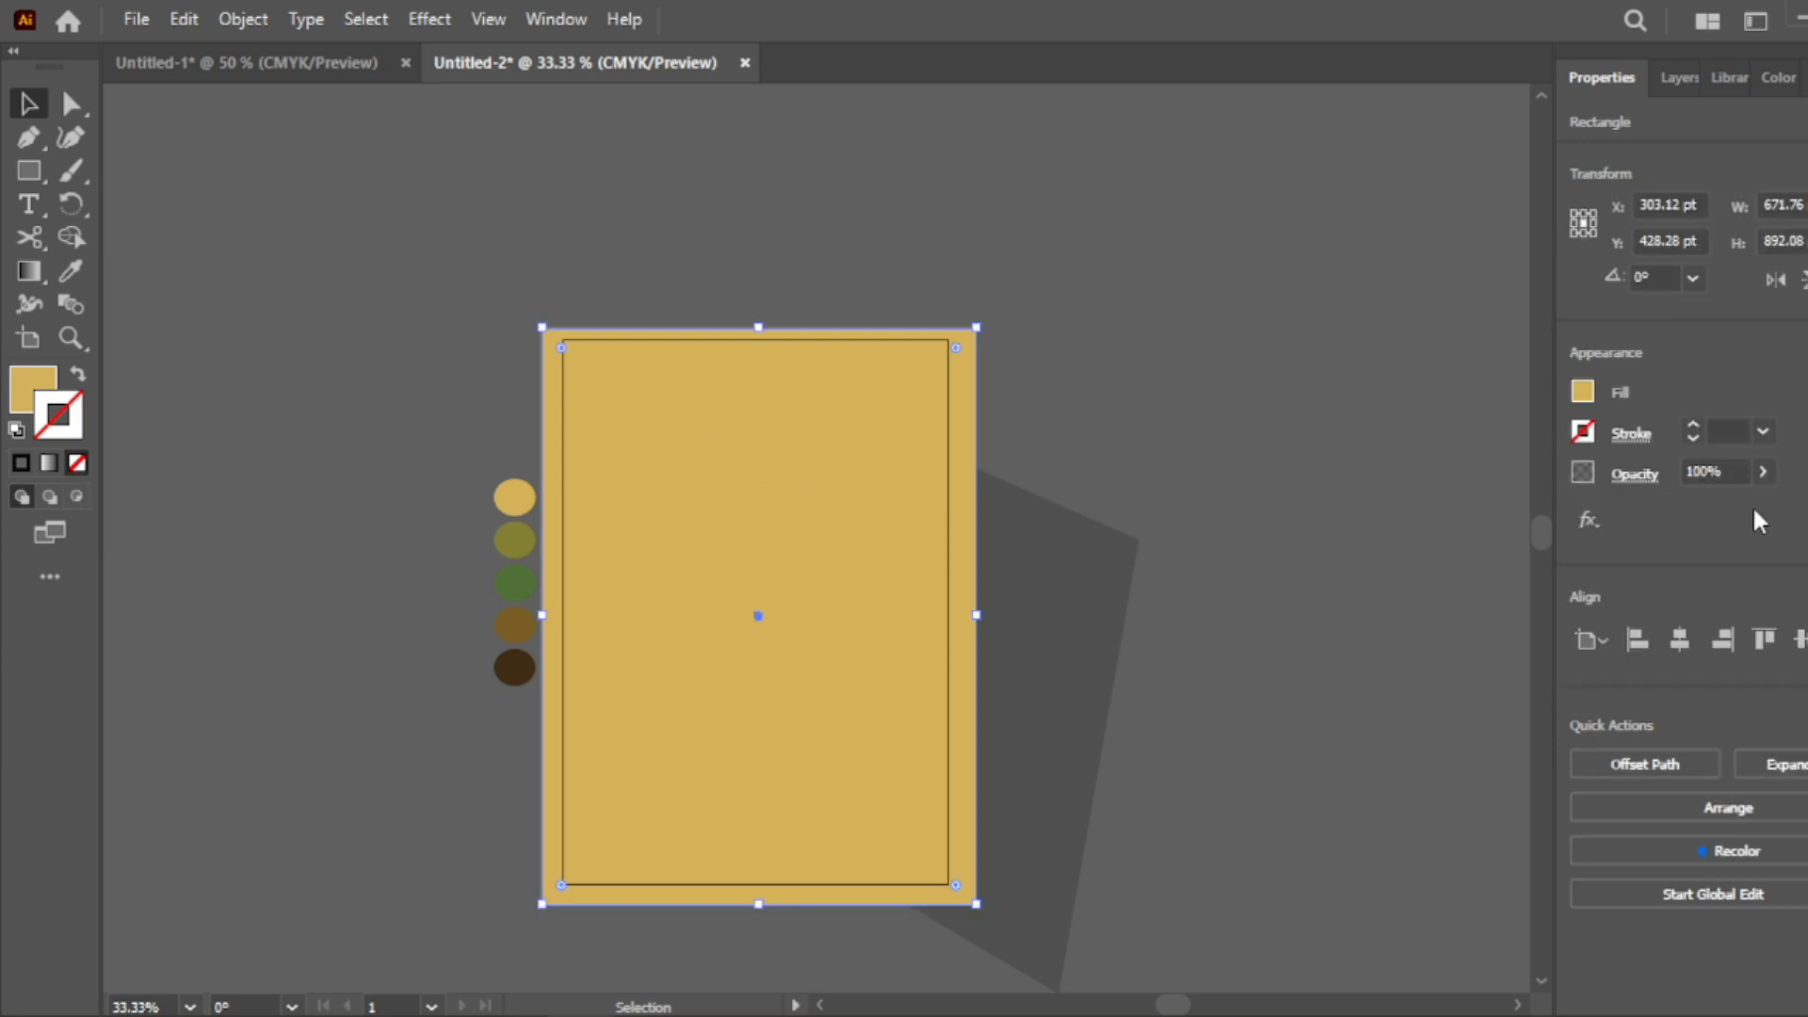
right_click(867, 405)
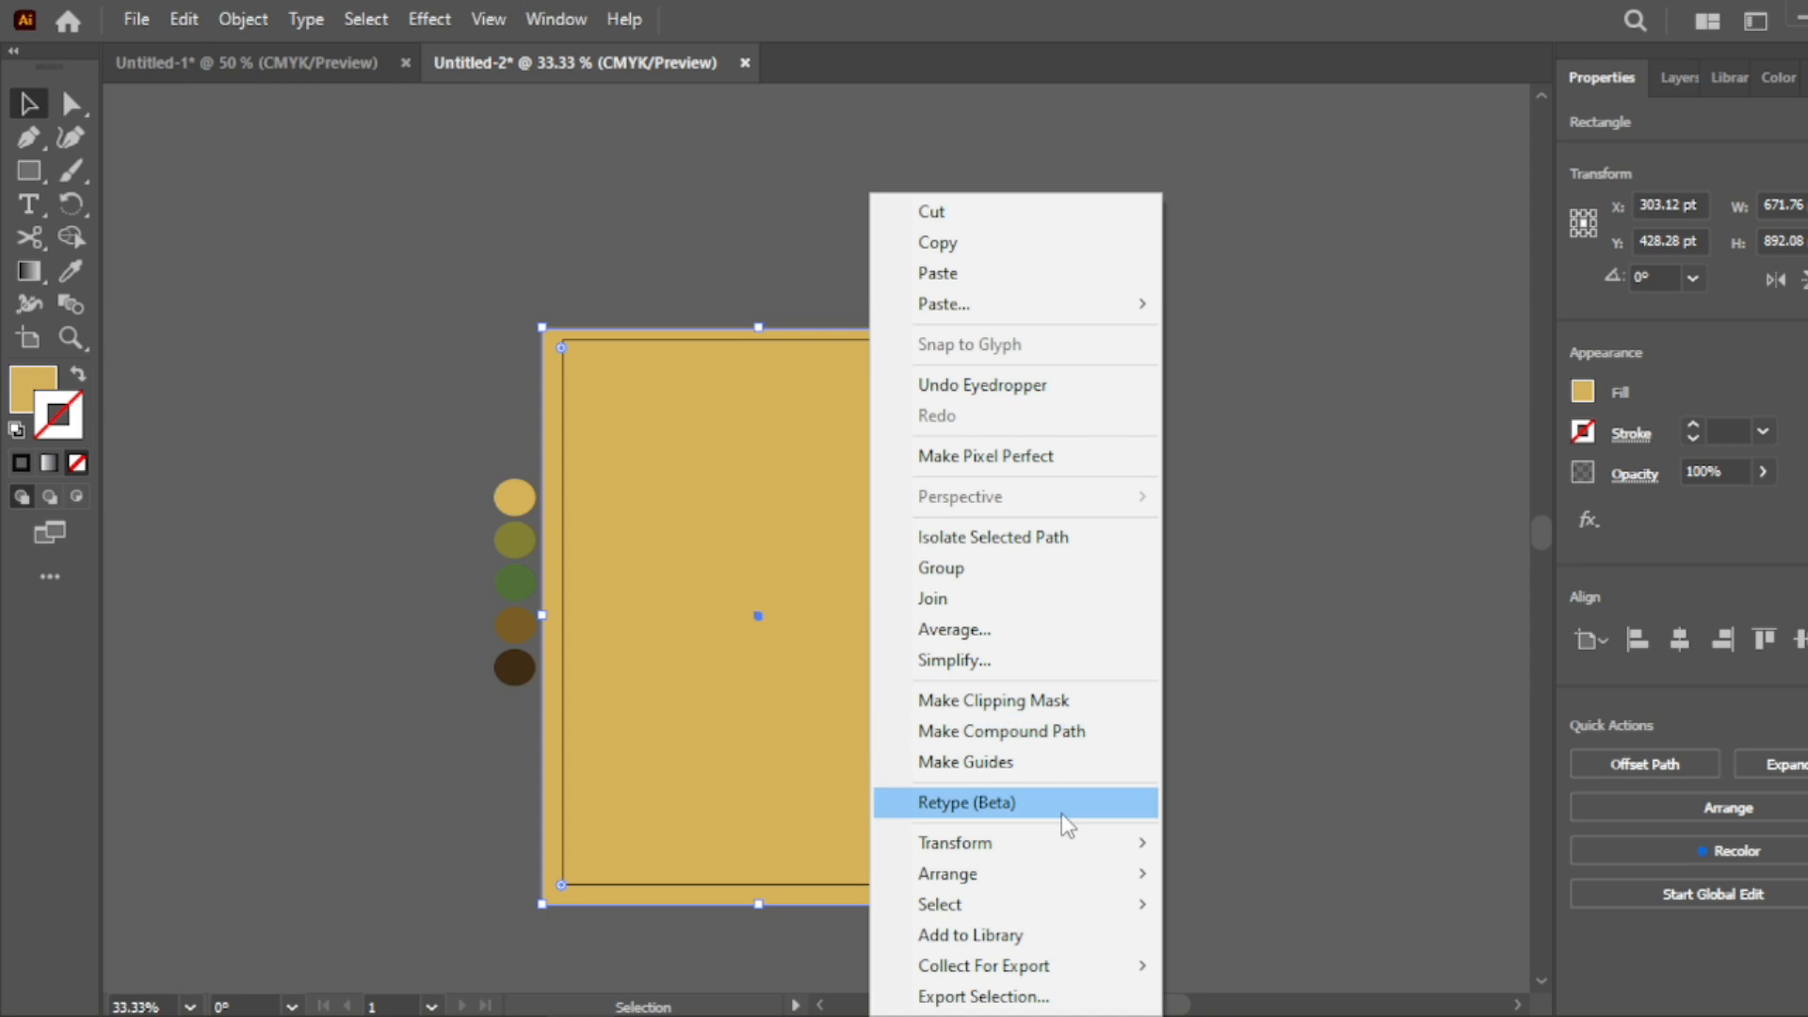
mouse_move(1141, 877)
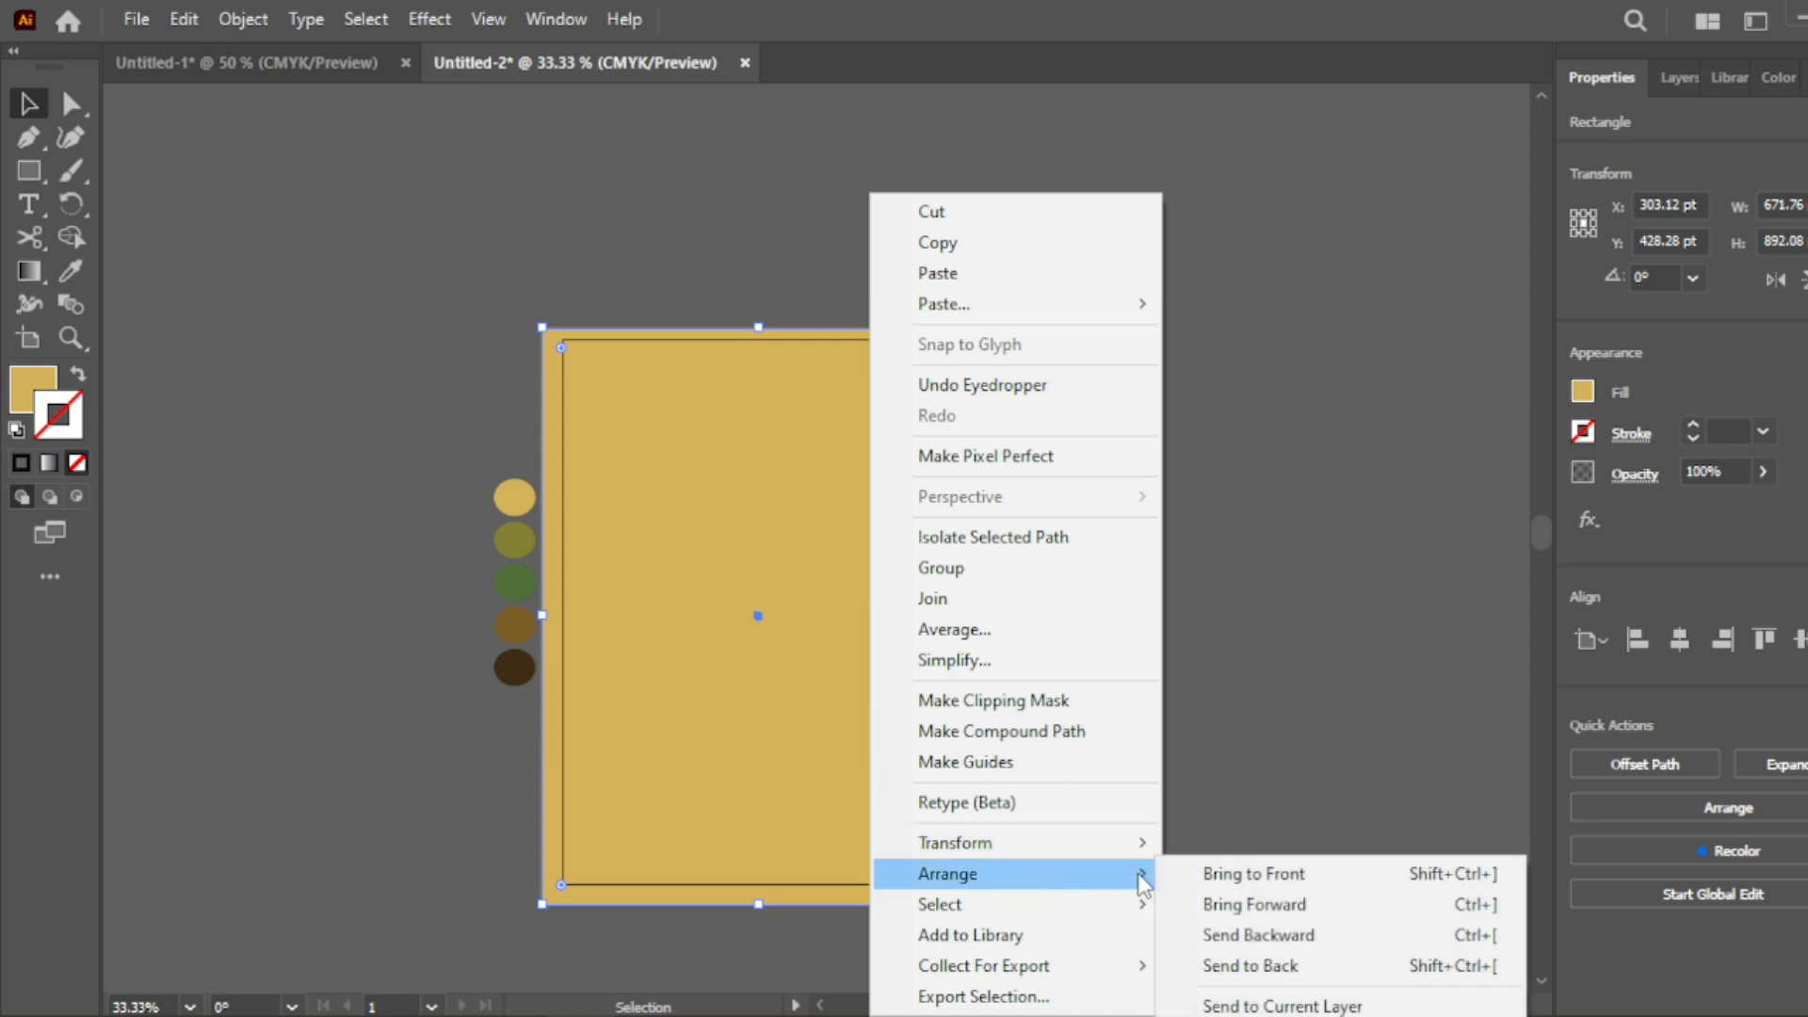
click(1275, 964)
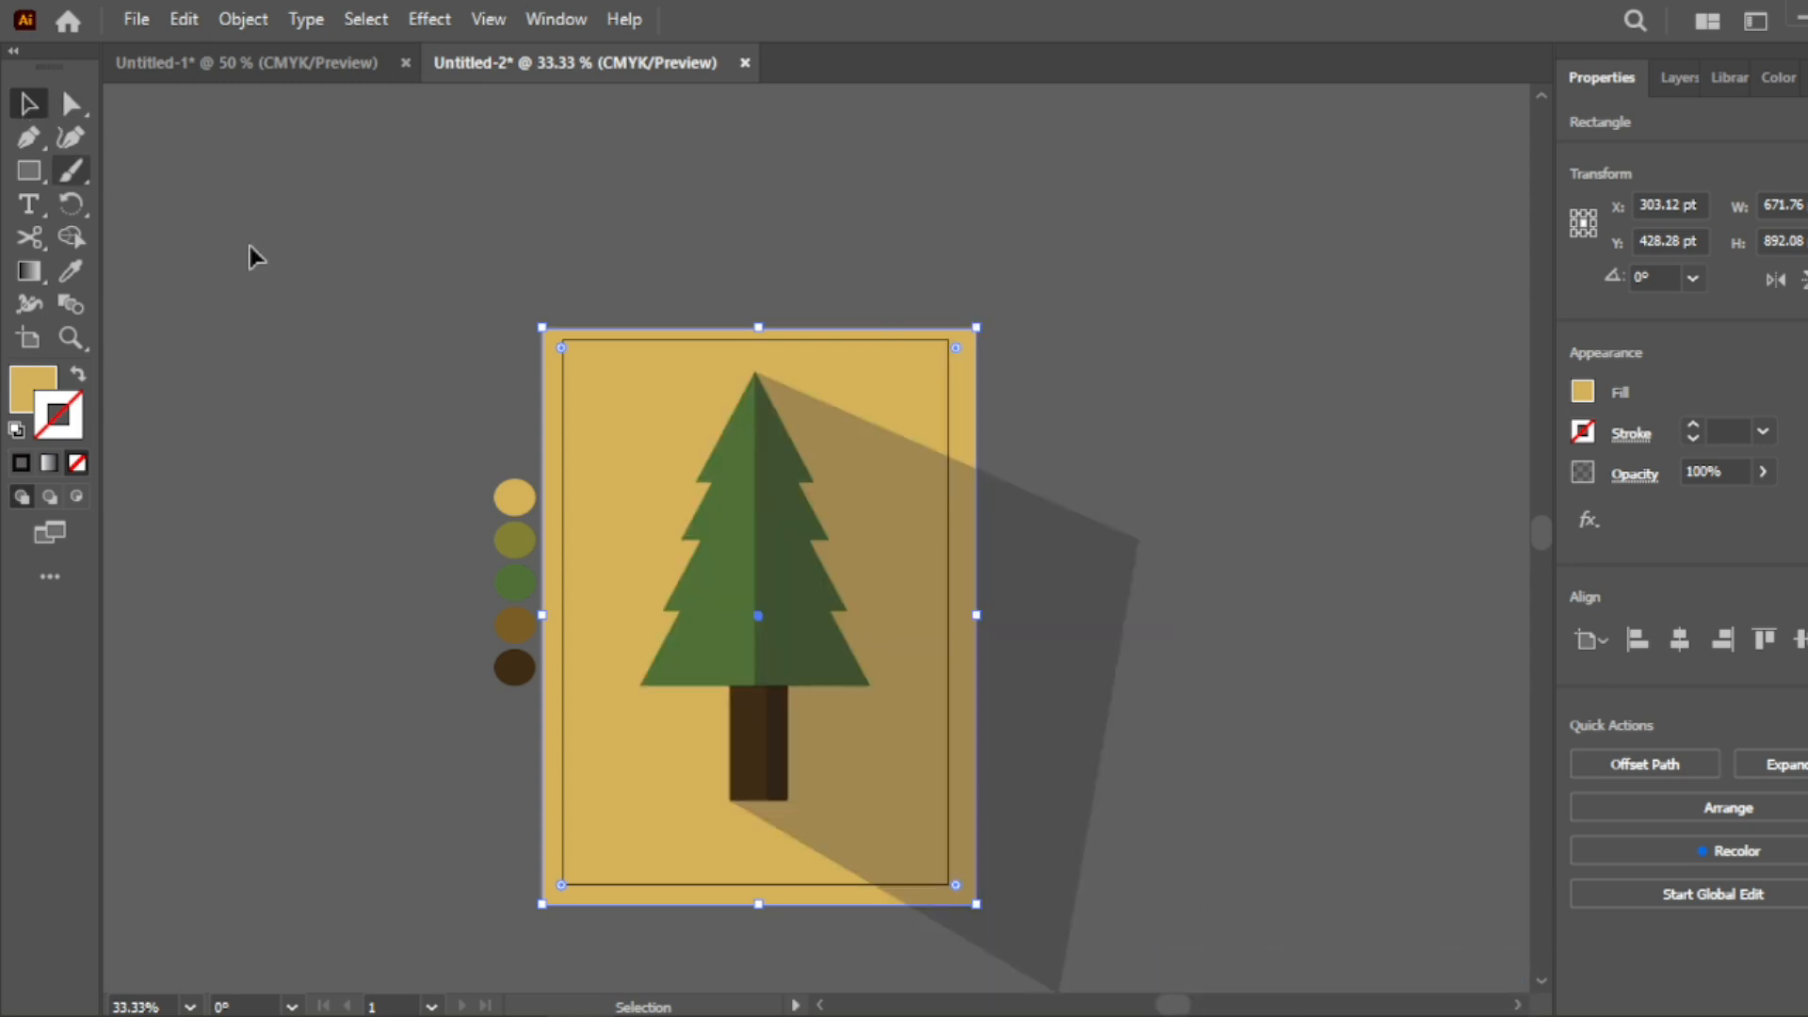
click(373, 324)
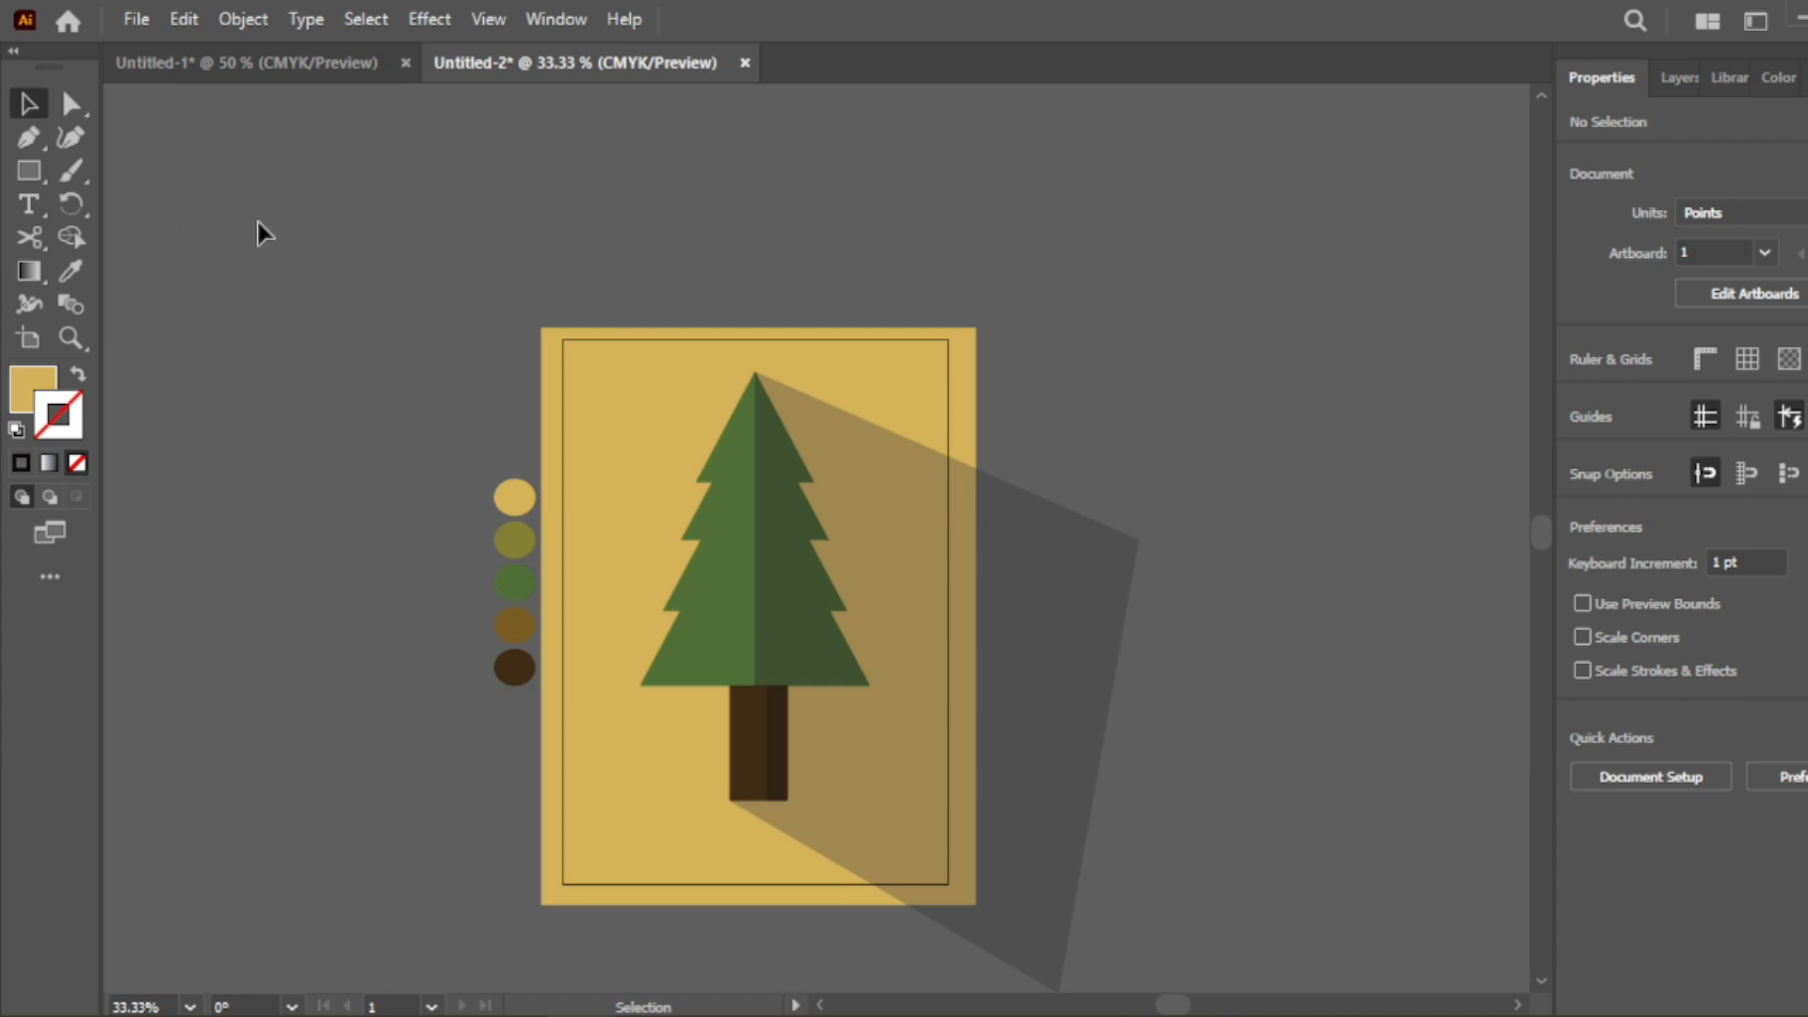
Recolor the tree's foliage with the olive palette swatch using the Eyedropper.
scroll(345, 234, up, 1)
scroll(1275, 342, down, 3)
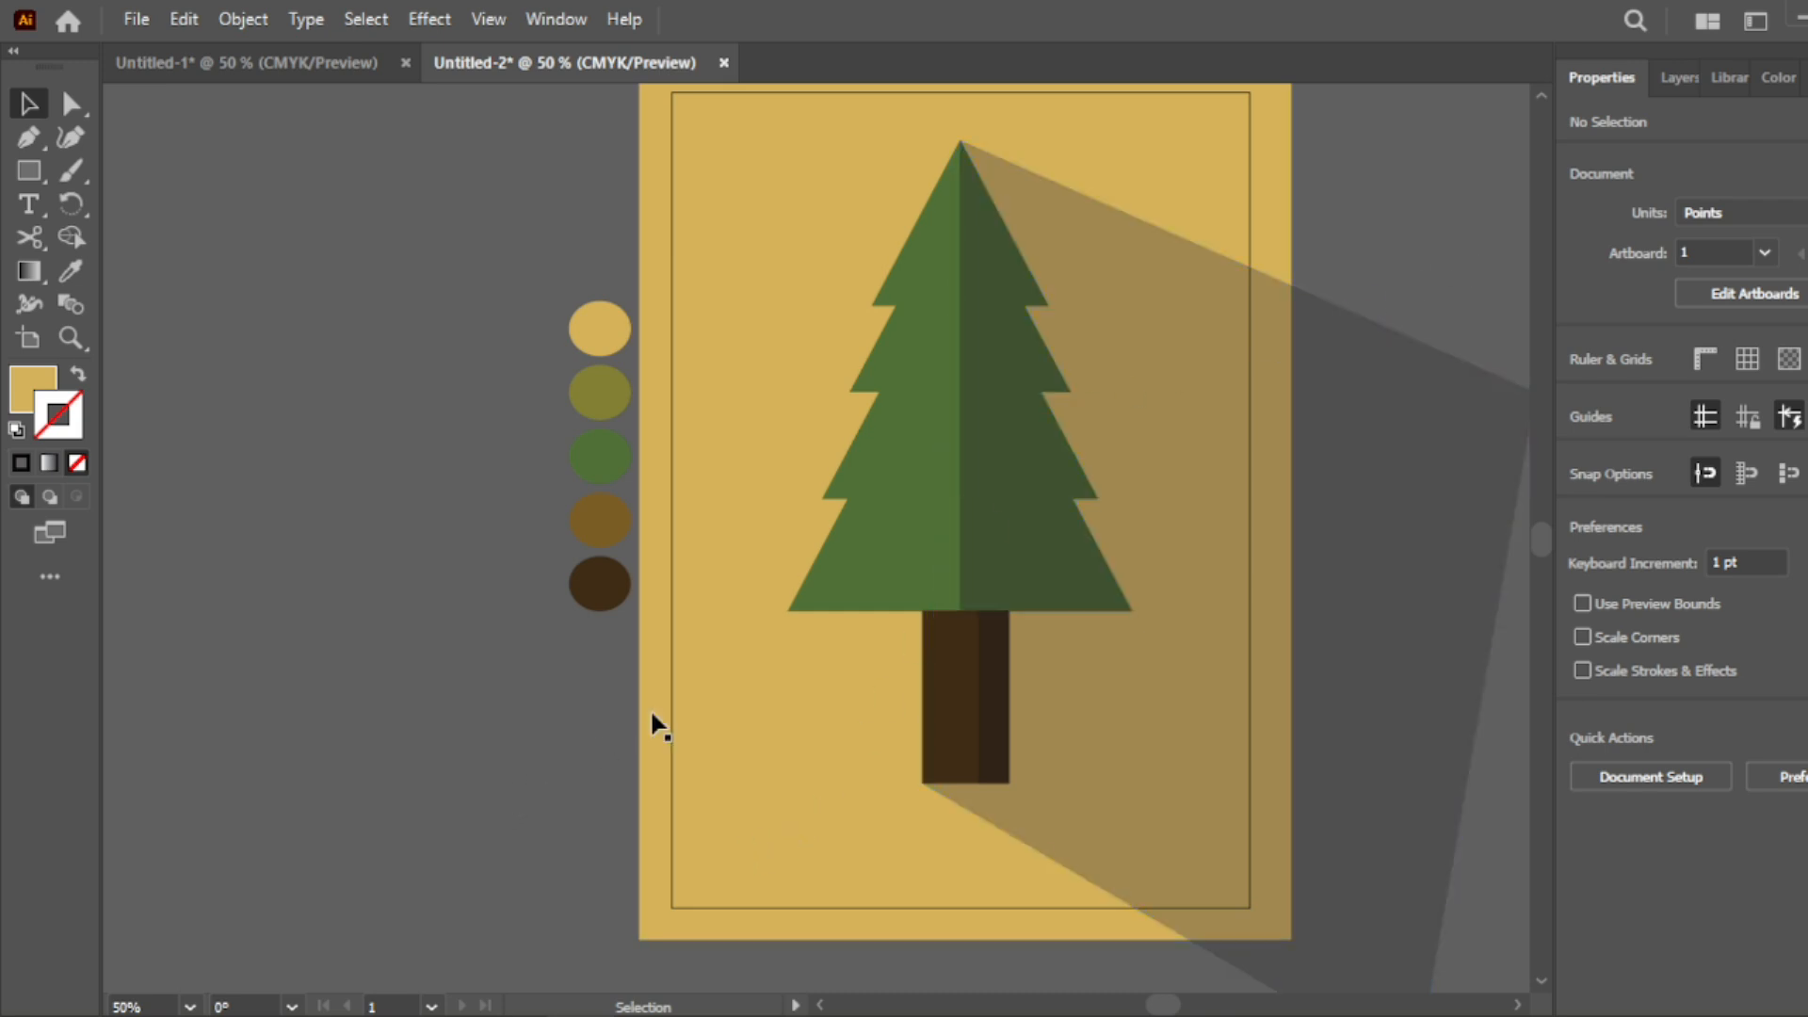
click(862, 573)
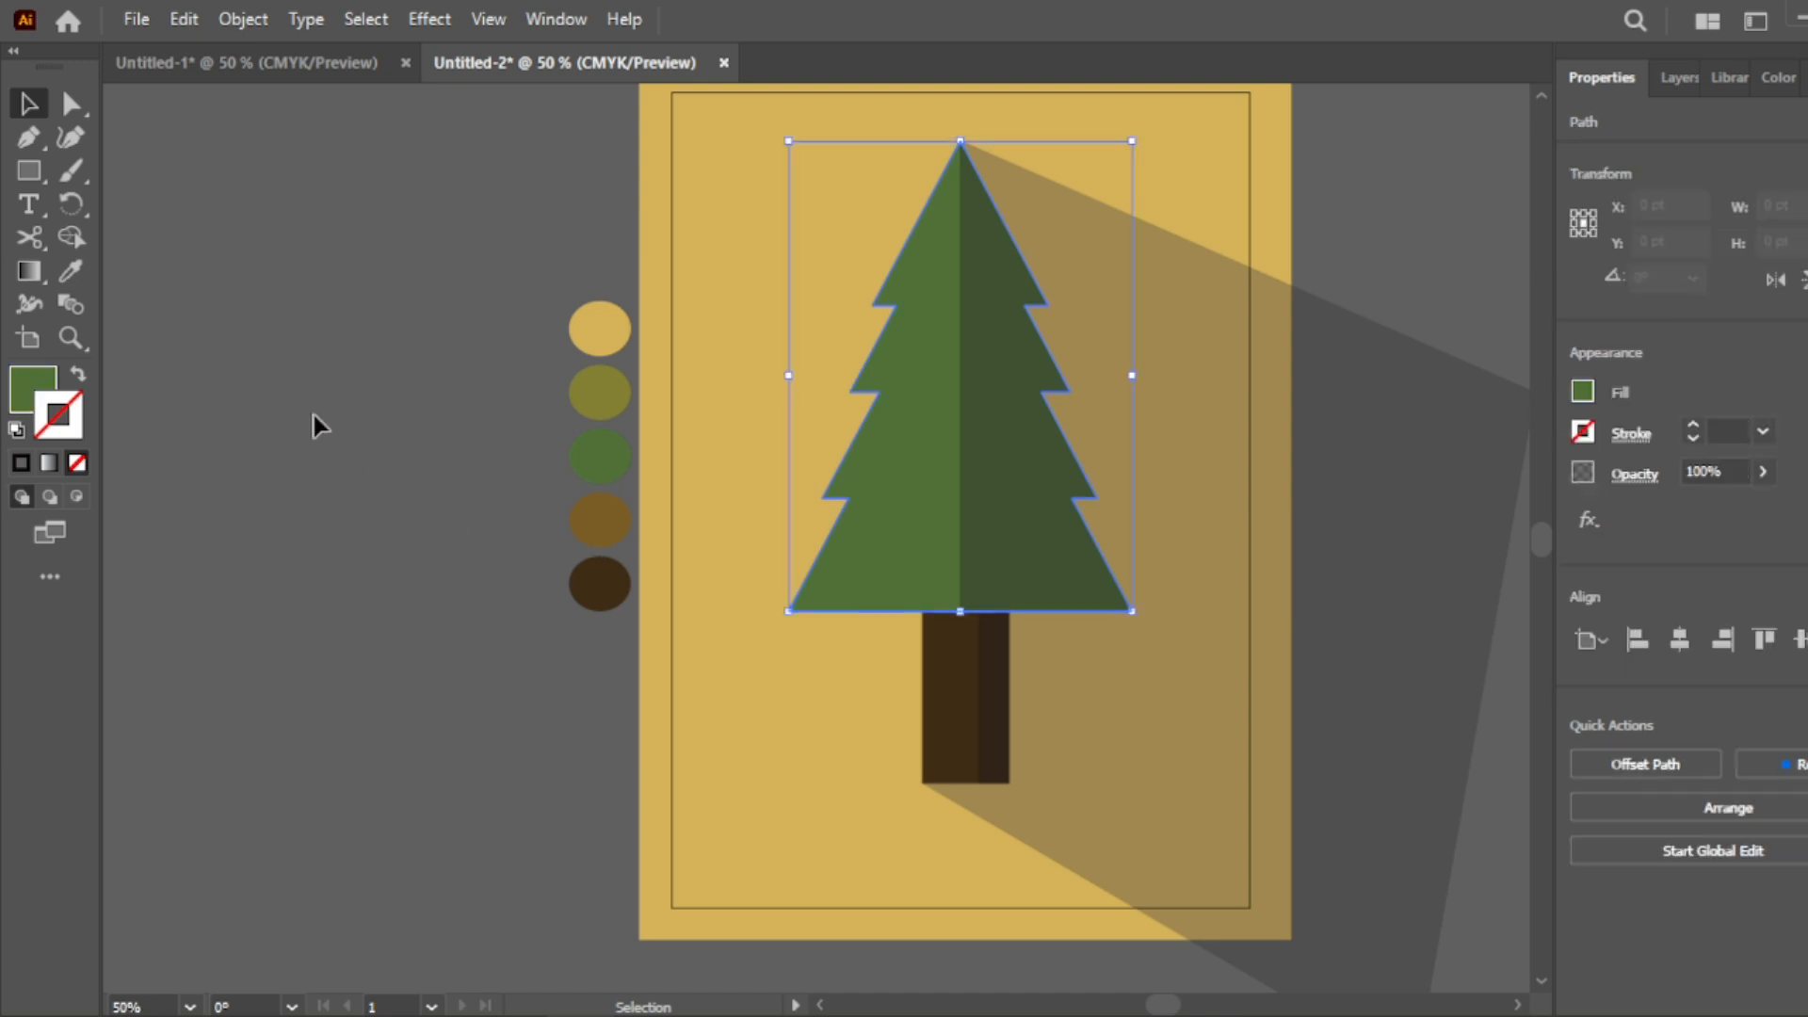
click(72, 272)
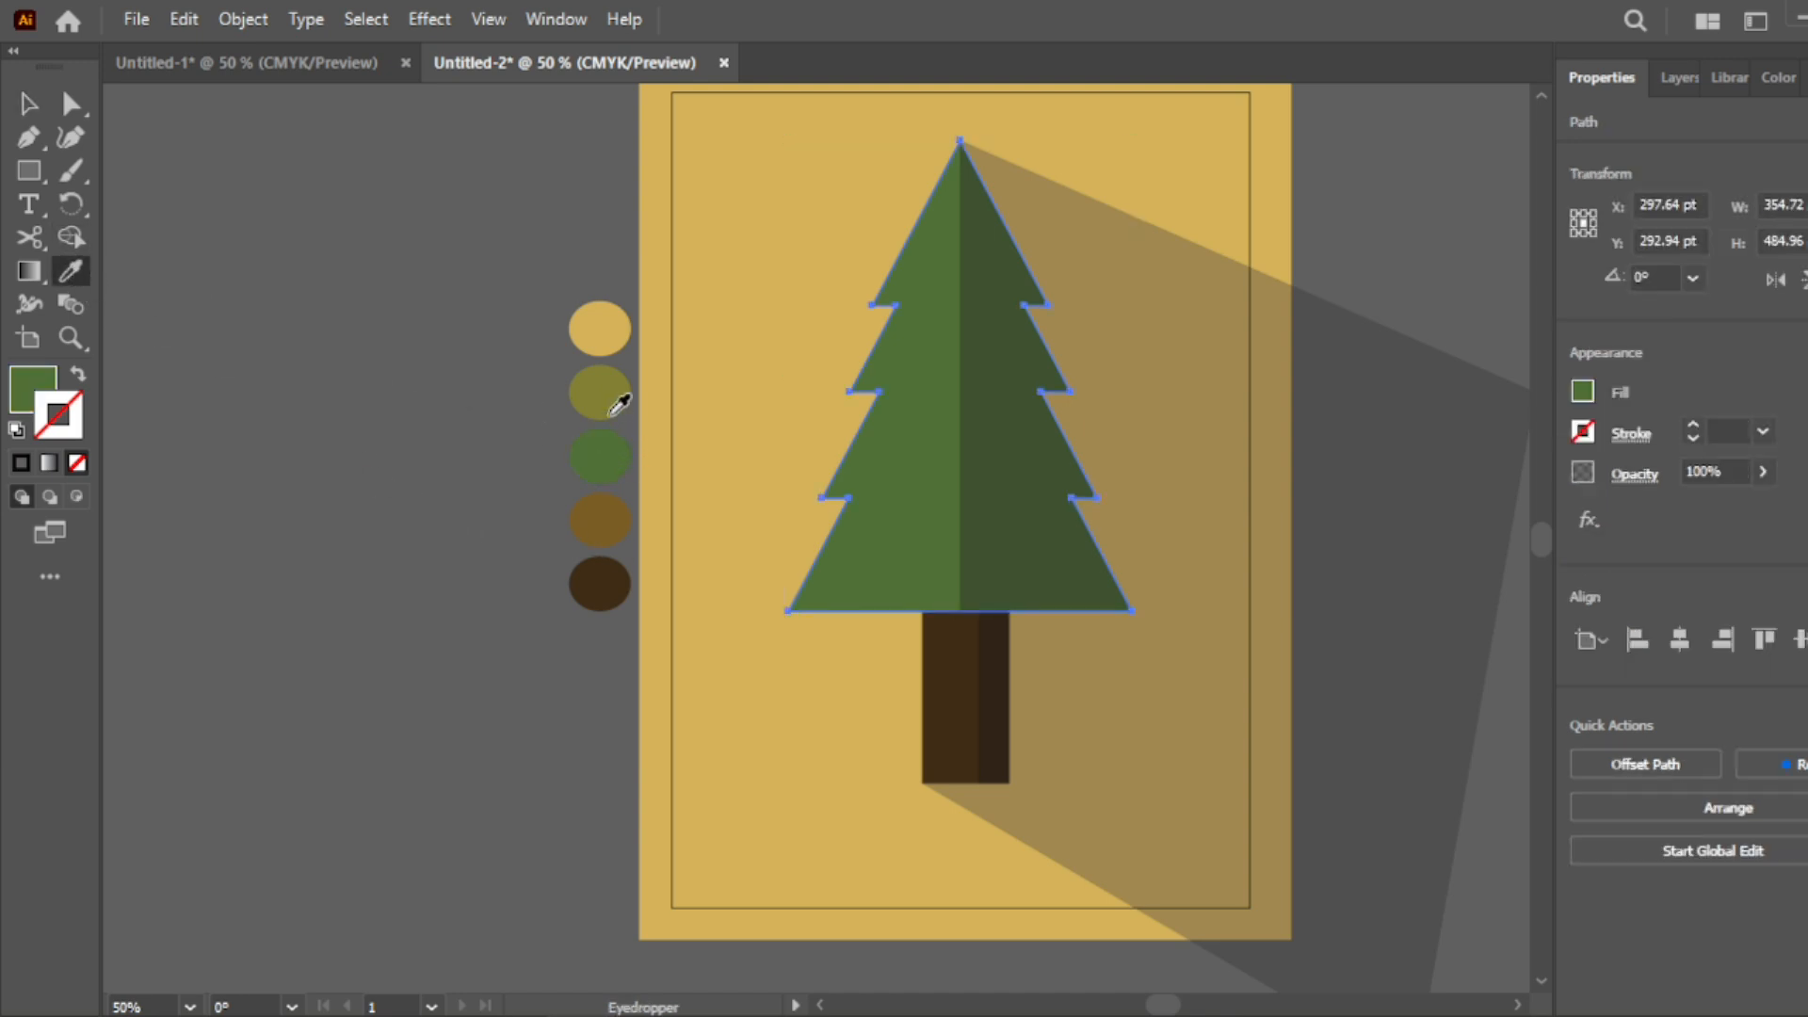
click(612, 398)
click(28, 103)
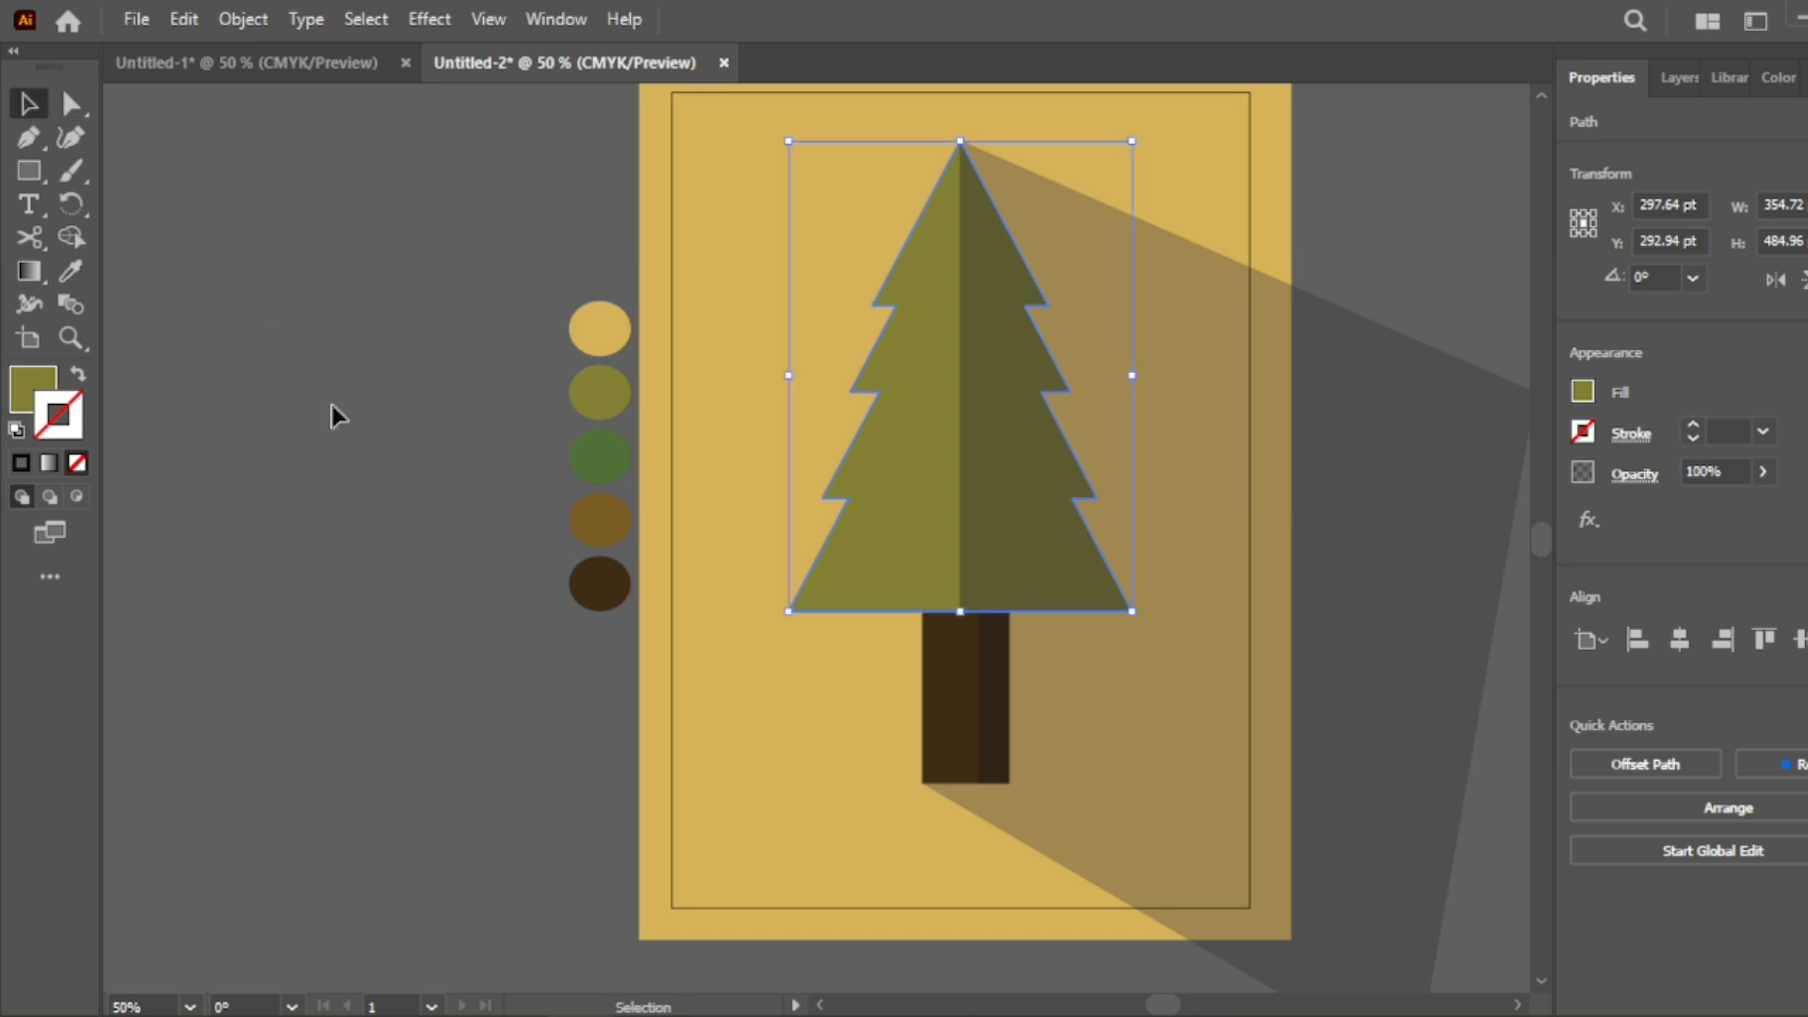
Recolor the tree trunk with the lighter brown palette swatch using the Eyedropper.
click(948, 753)
click(72, 272)
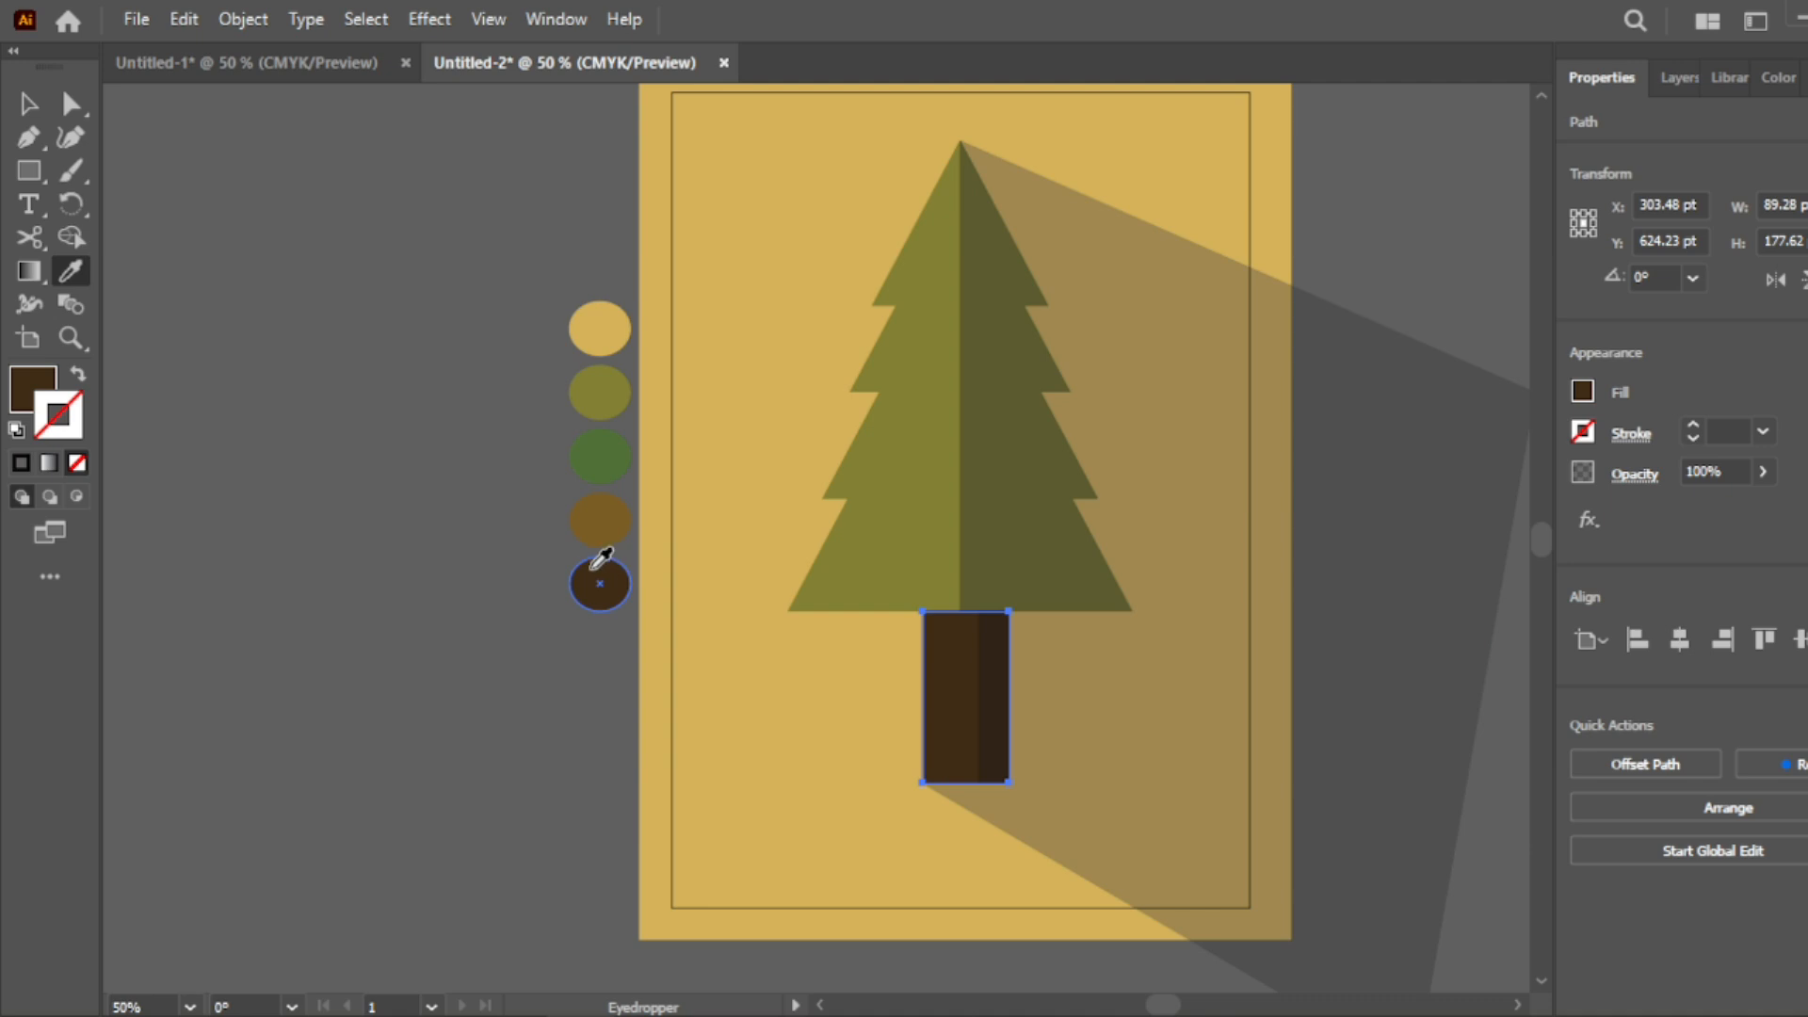
click(596, 523)
key(v)
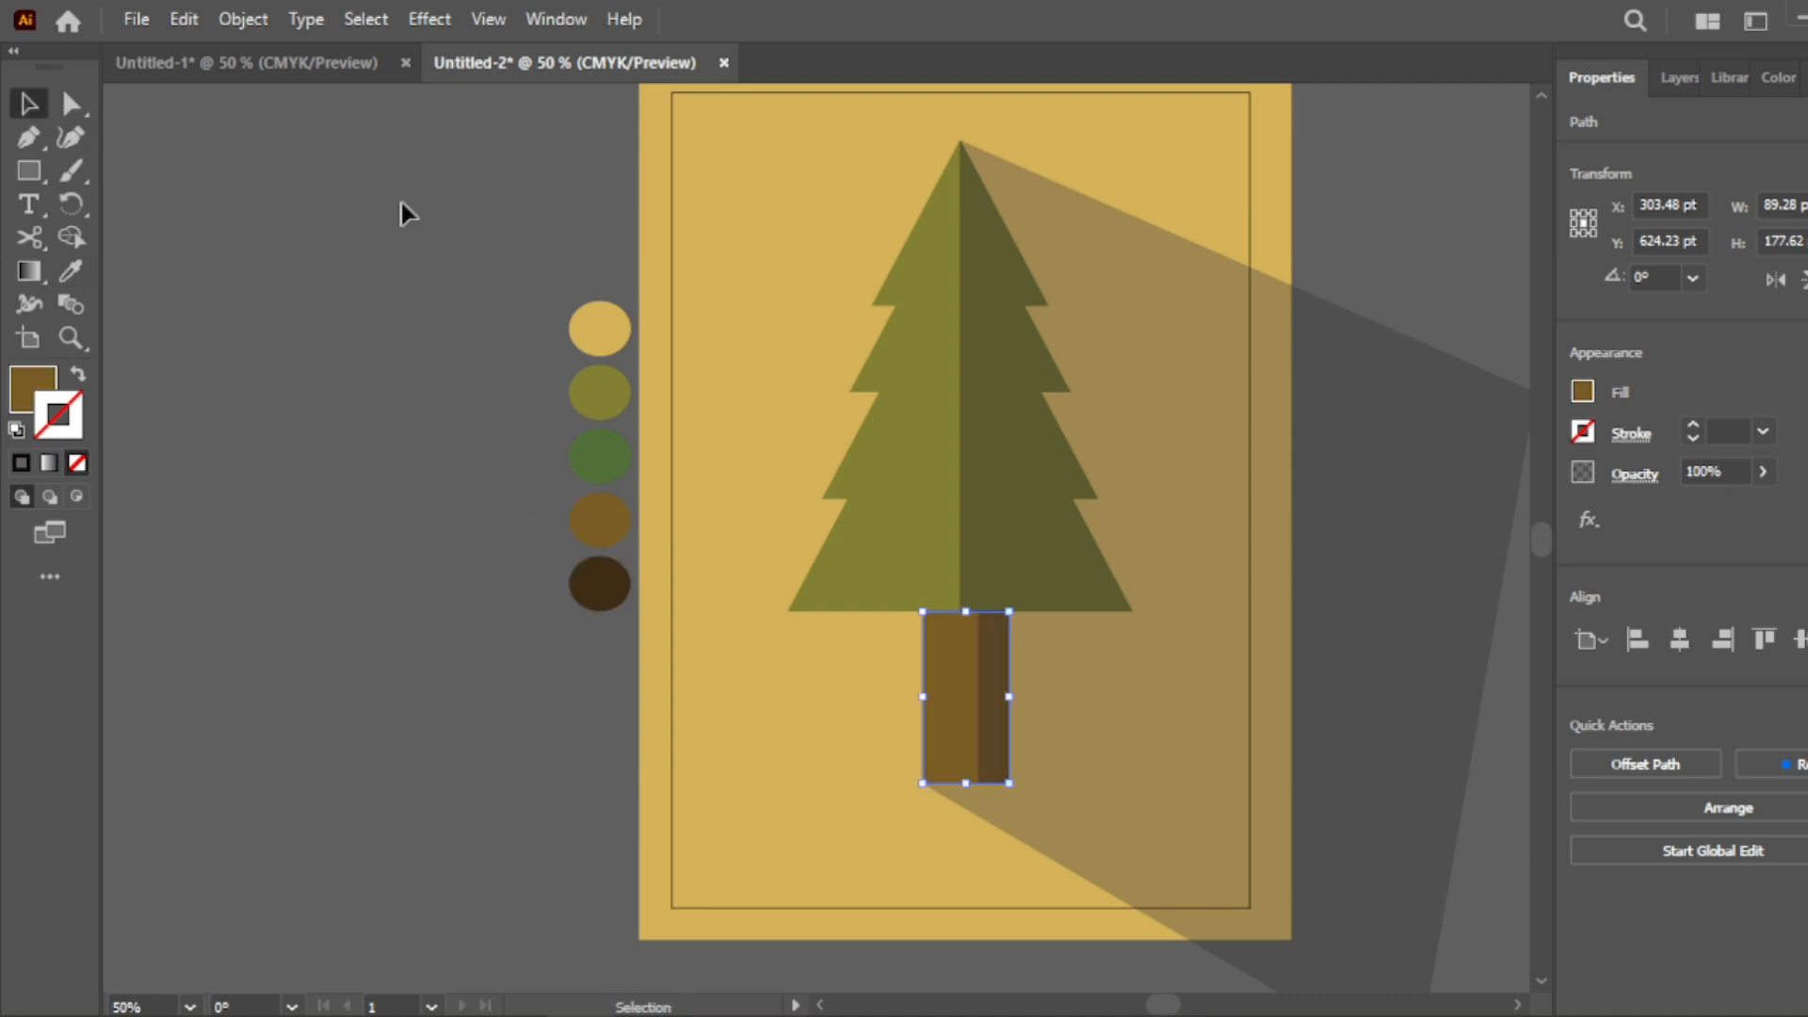
Change the background rectangle's fill to light blue 98F9F9 in the Color Picker.
click(725, 242)
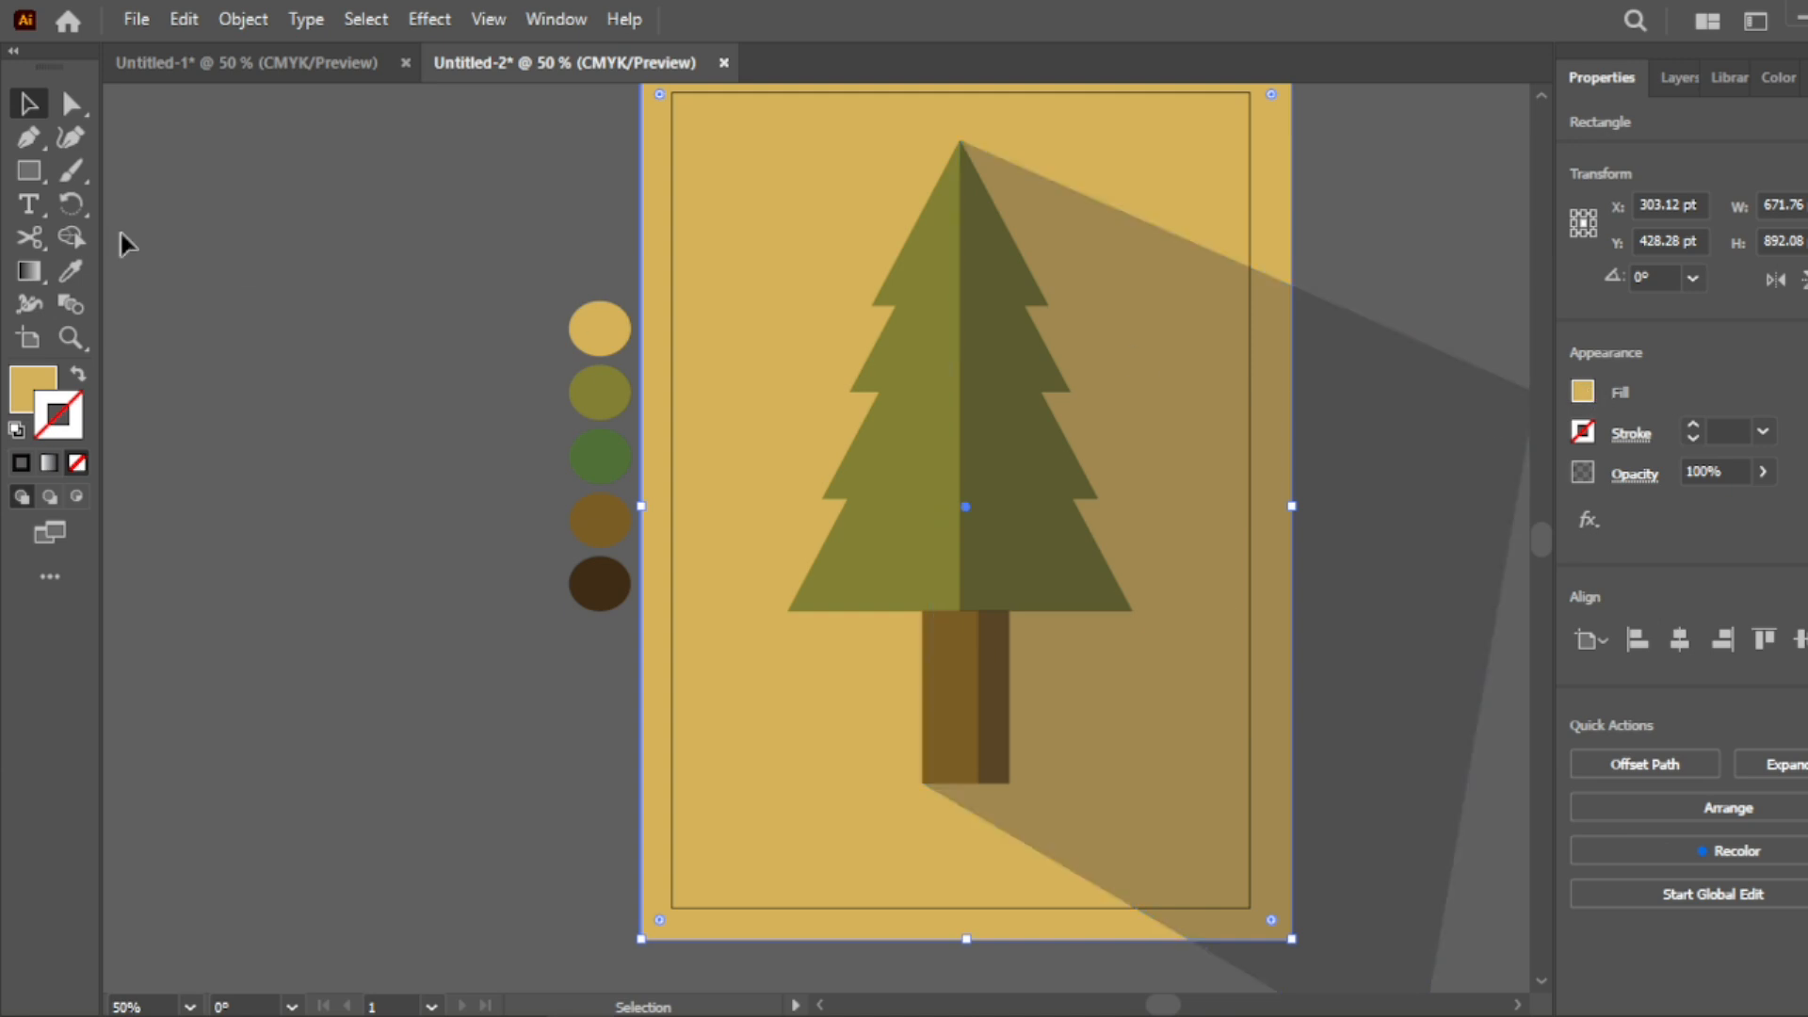
double_click(33, 388)
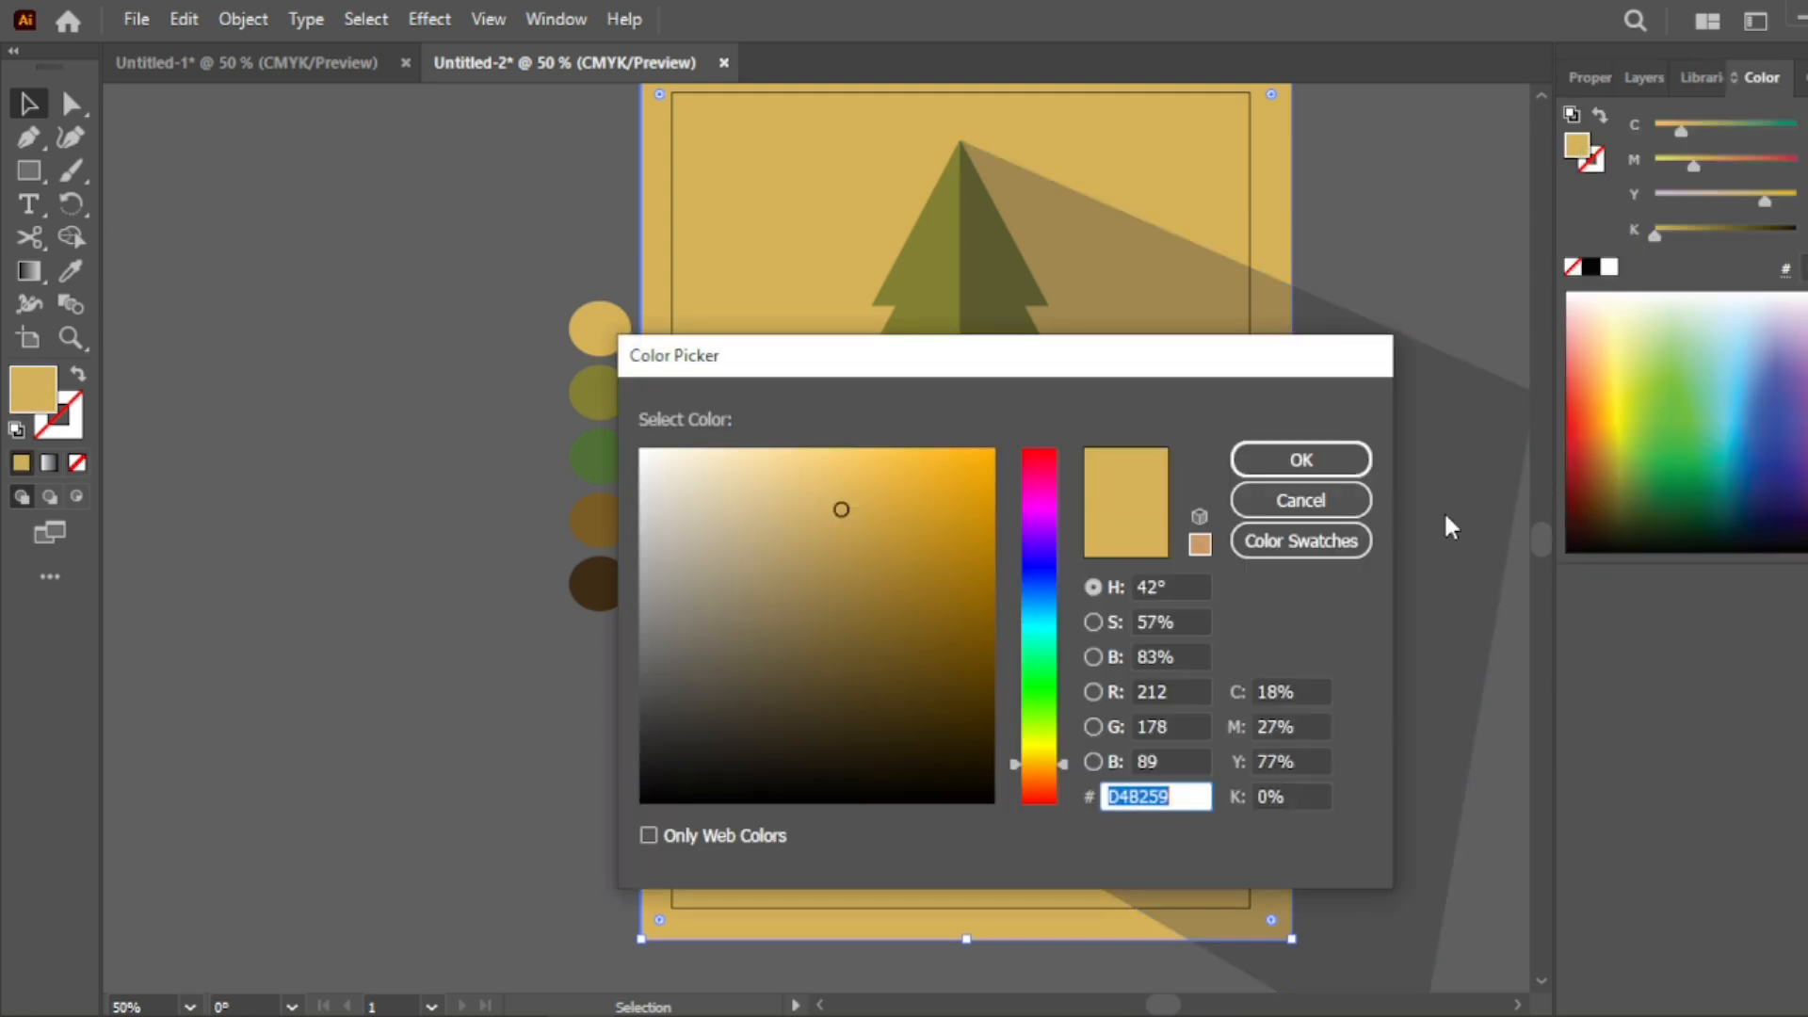
click(1030, 609)
drag(1026, 606, 1028, 603)
drag(1100, 370, 391, 490)
mouse_move(353, 721)
mouse_down()
mouse_move(376, 624)
mouse_move(410, 800)
mouse_move(414, 767)
mouse_up()
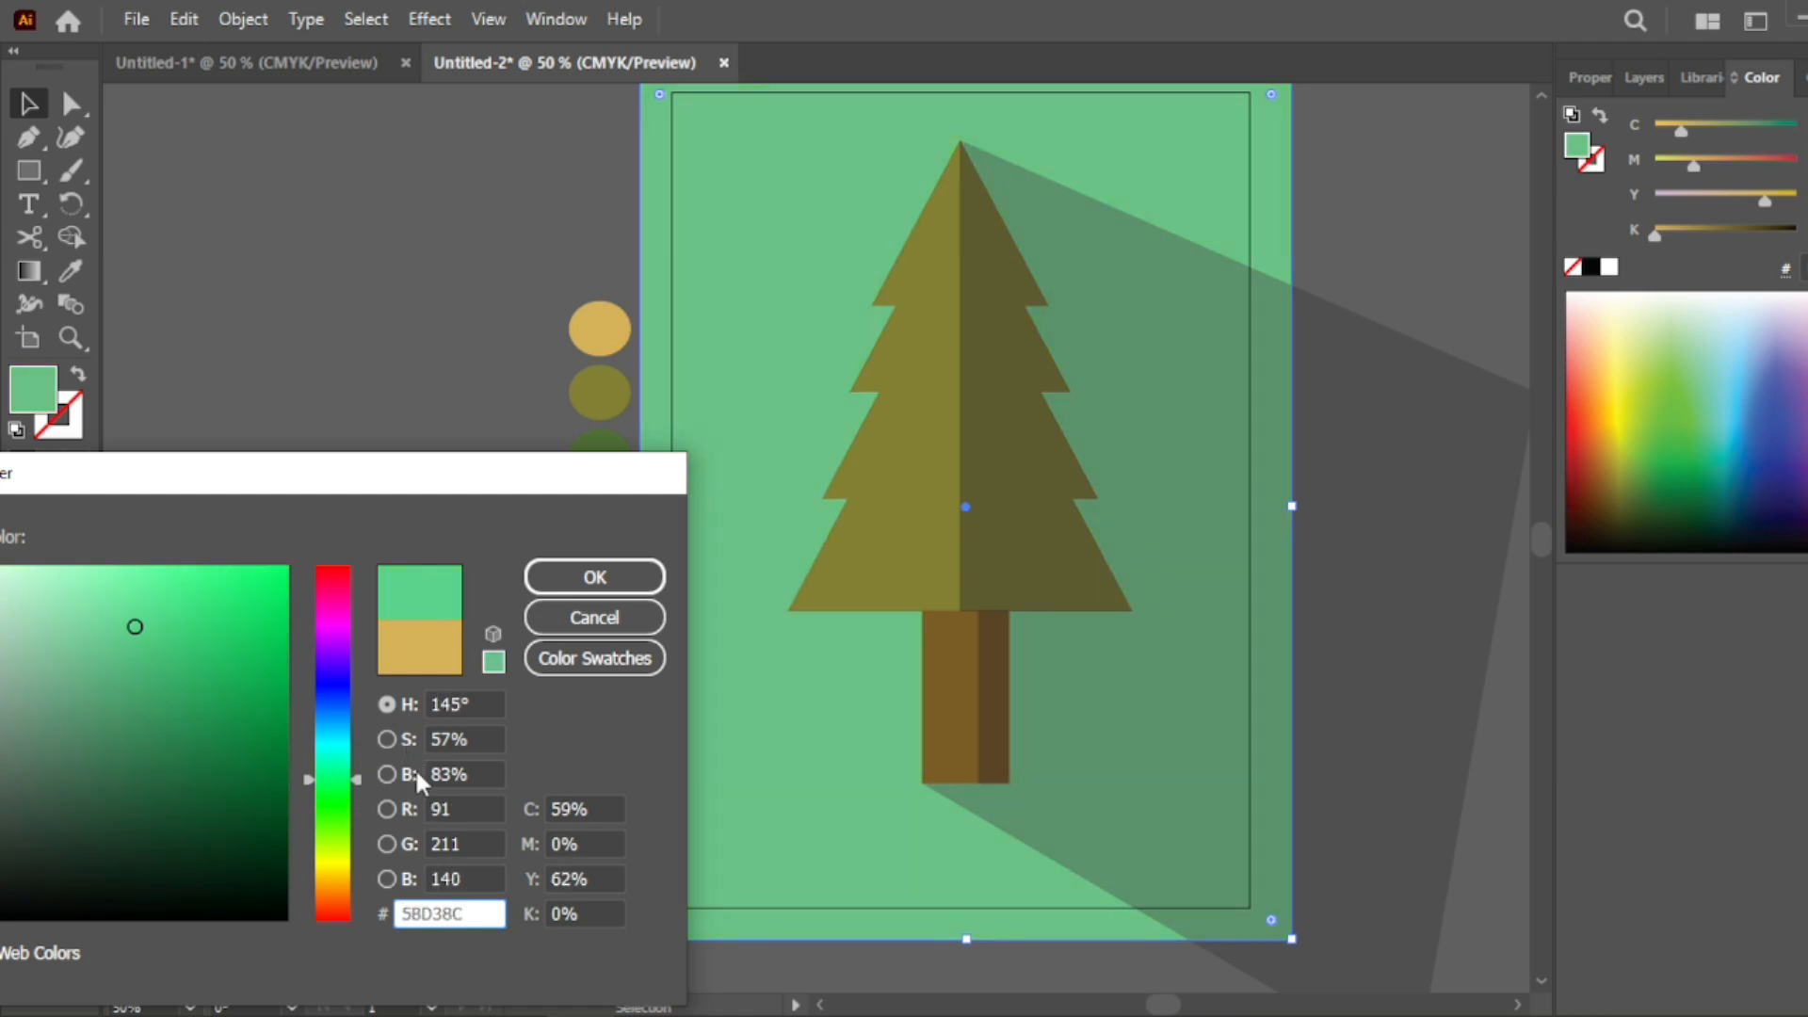
click(80, 585)
click(71, 573)
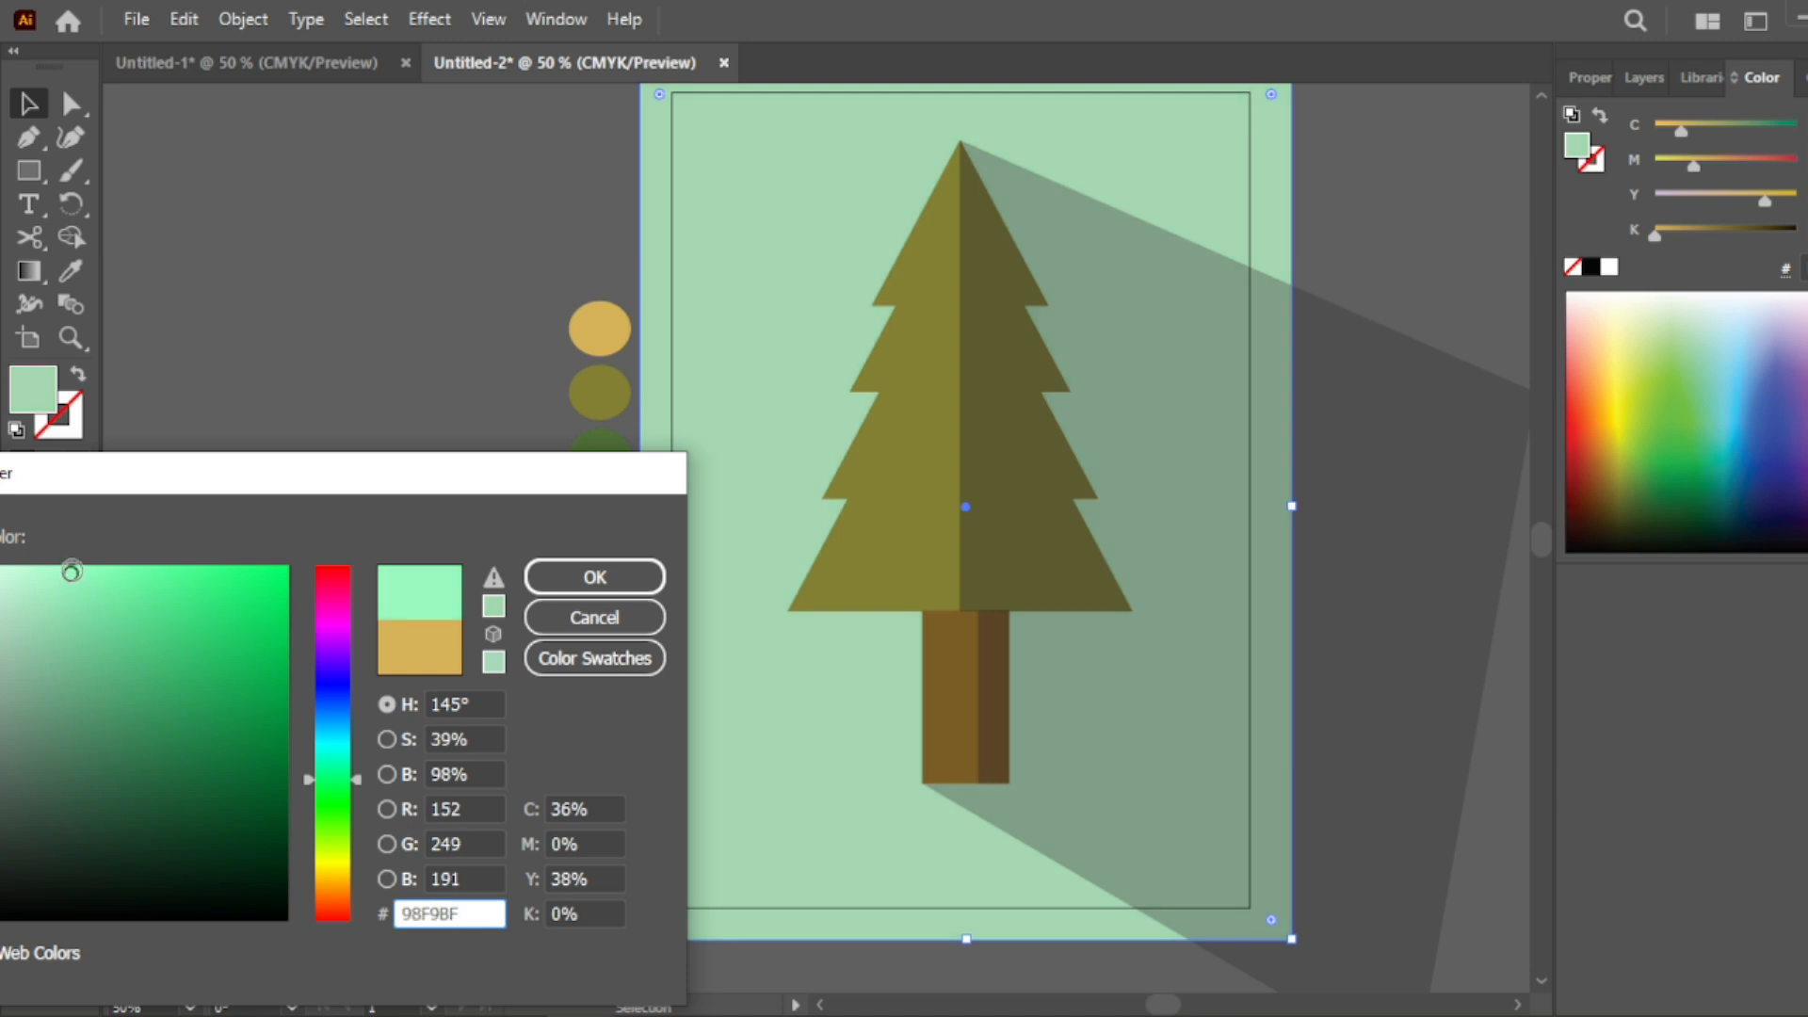
drag(357, 772, 352, 736)
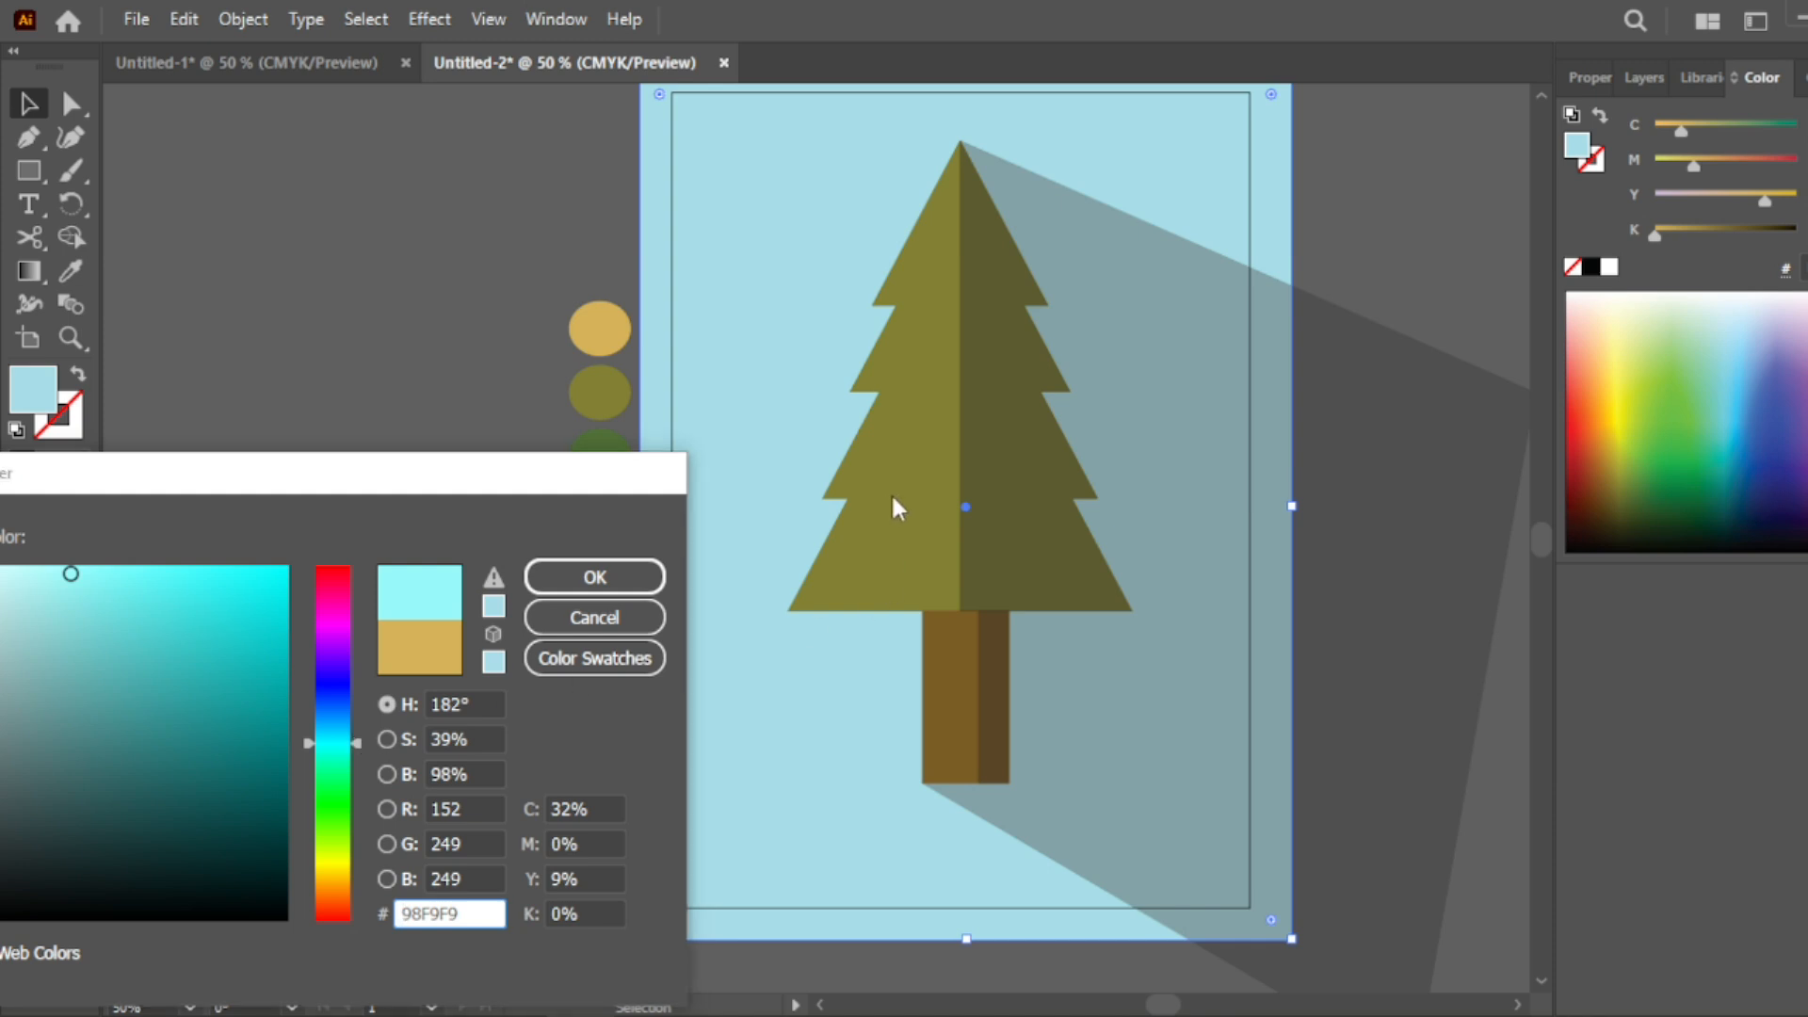
click(593, 577)
Recolor the foliage with the green palette swatch using the Eyedropper, leaving nothing selected.
click(878, 523)
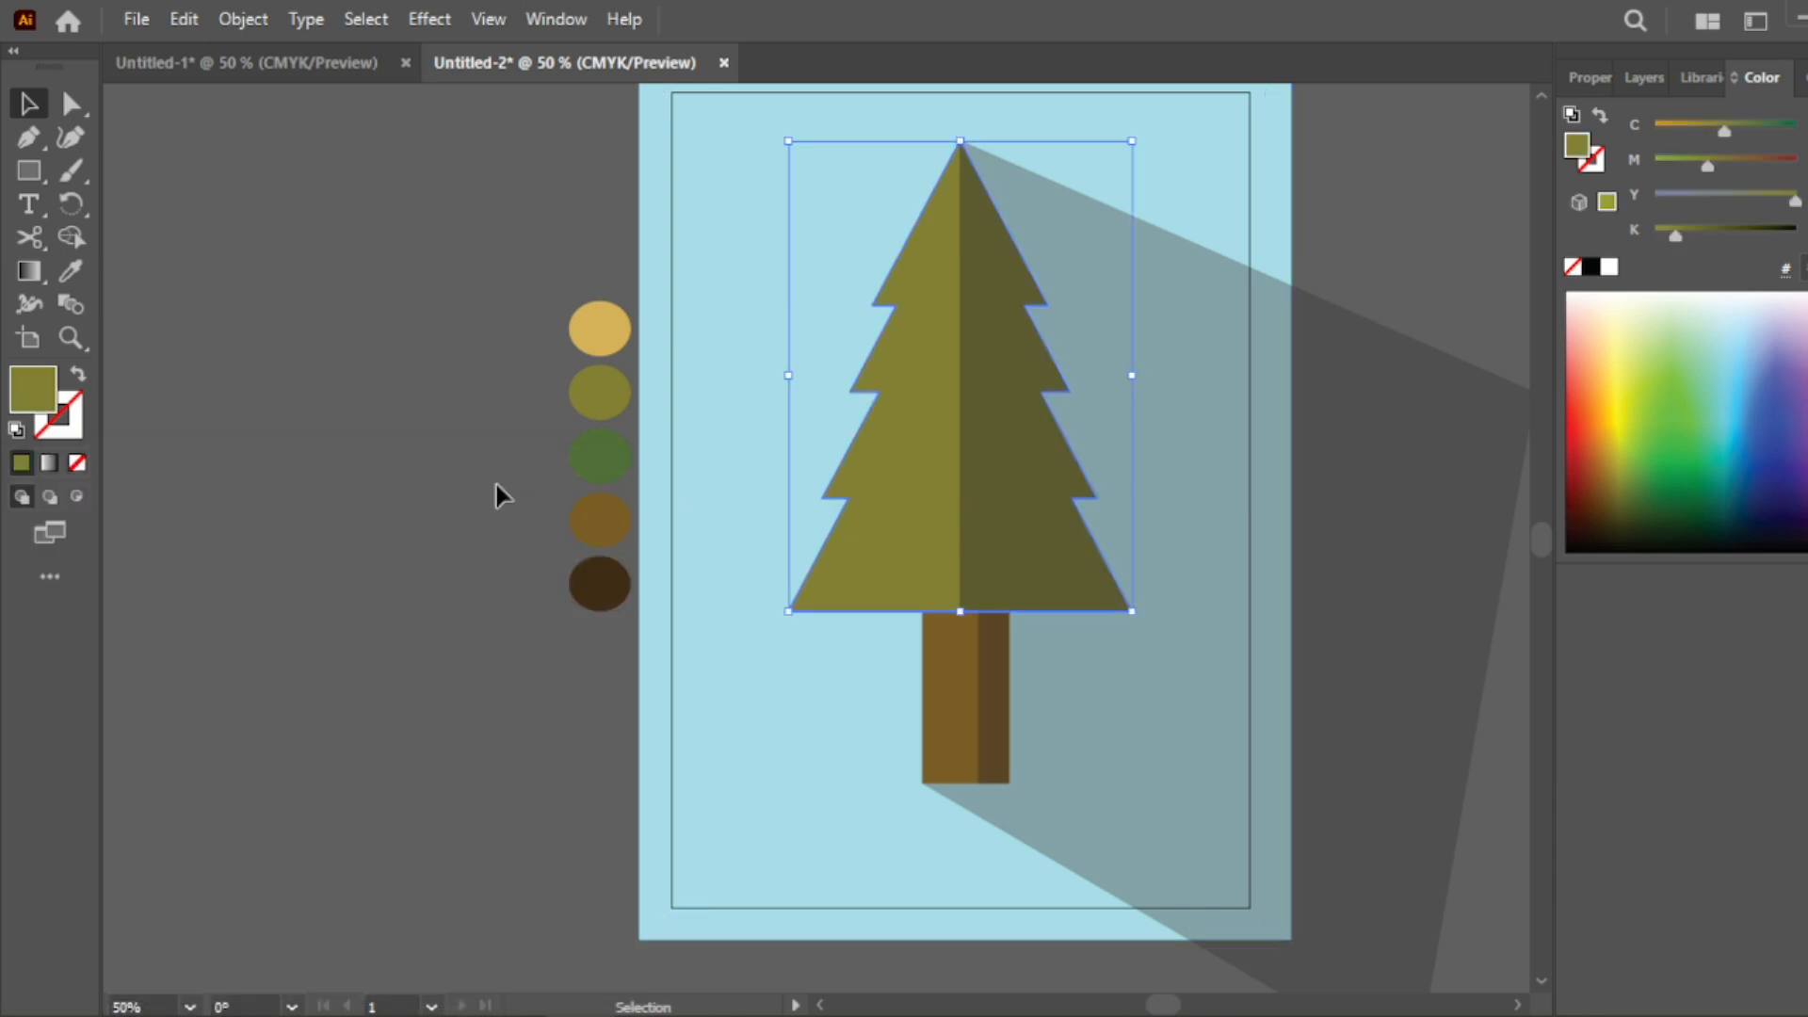
click(71, 271)
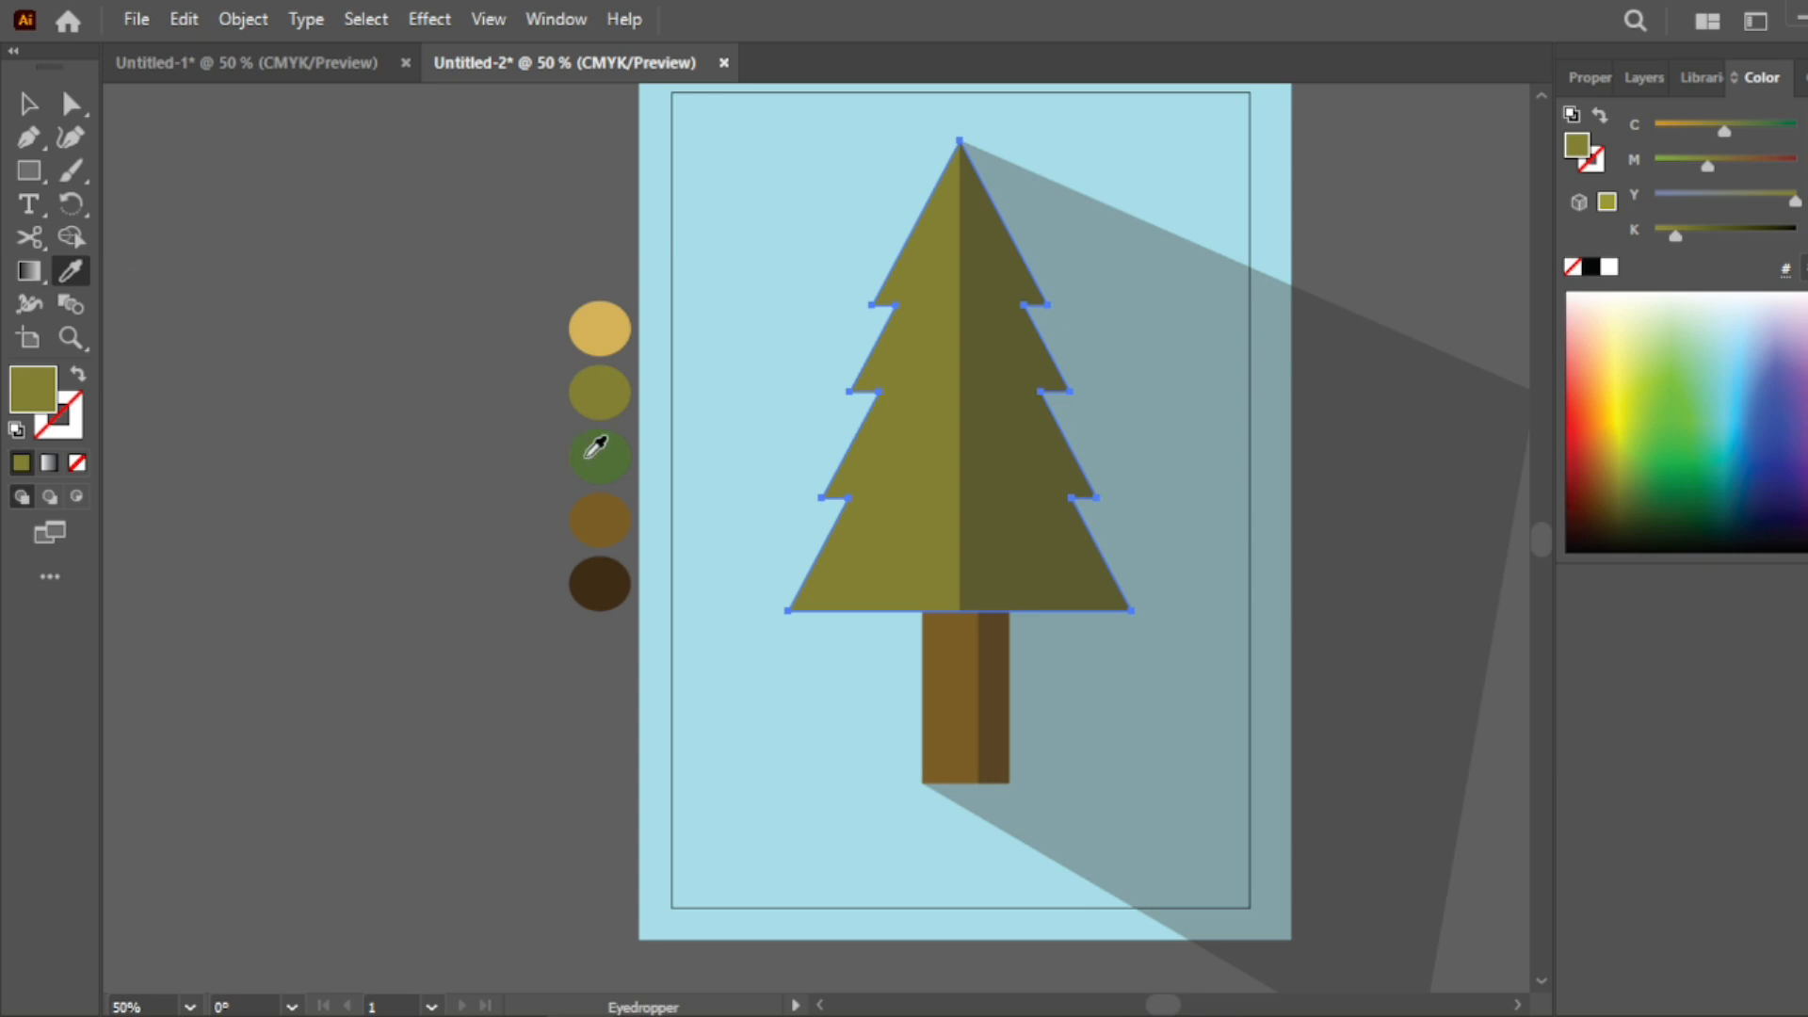
click(599, 456)
click(21, 110)
click(352, 607)
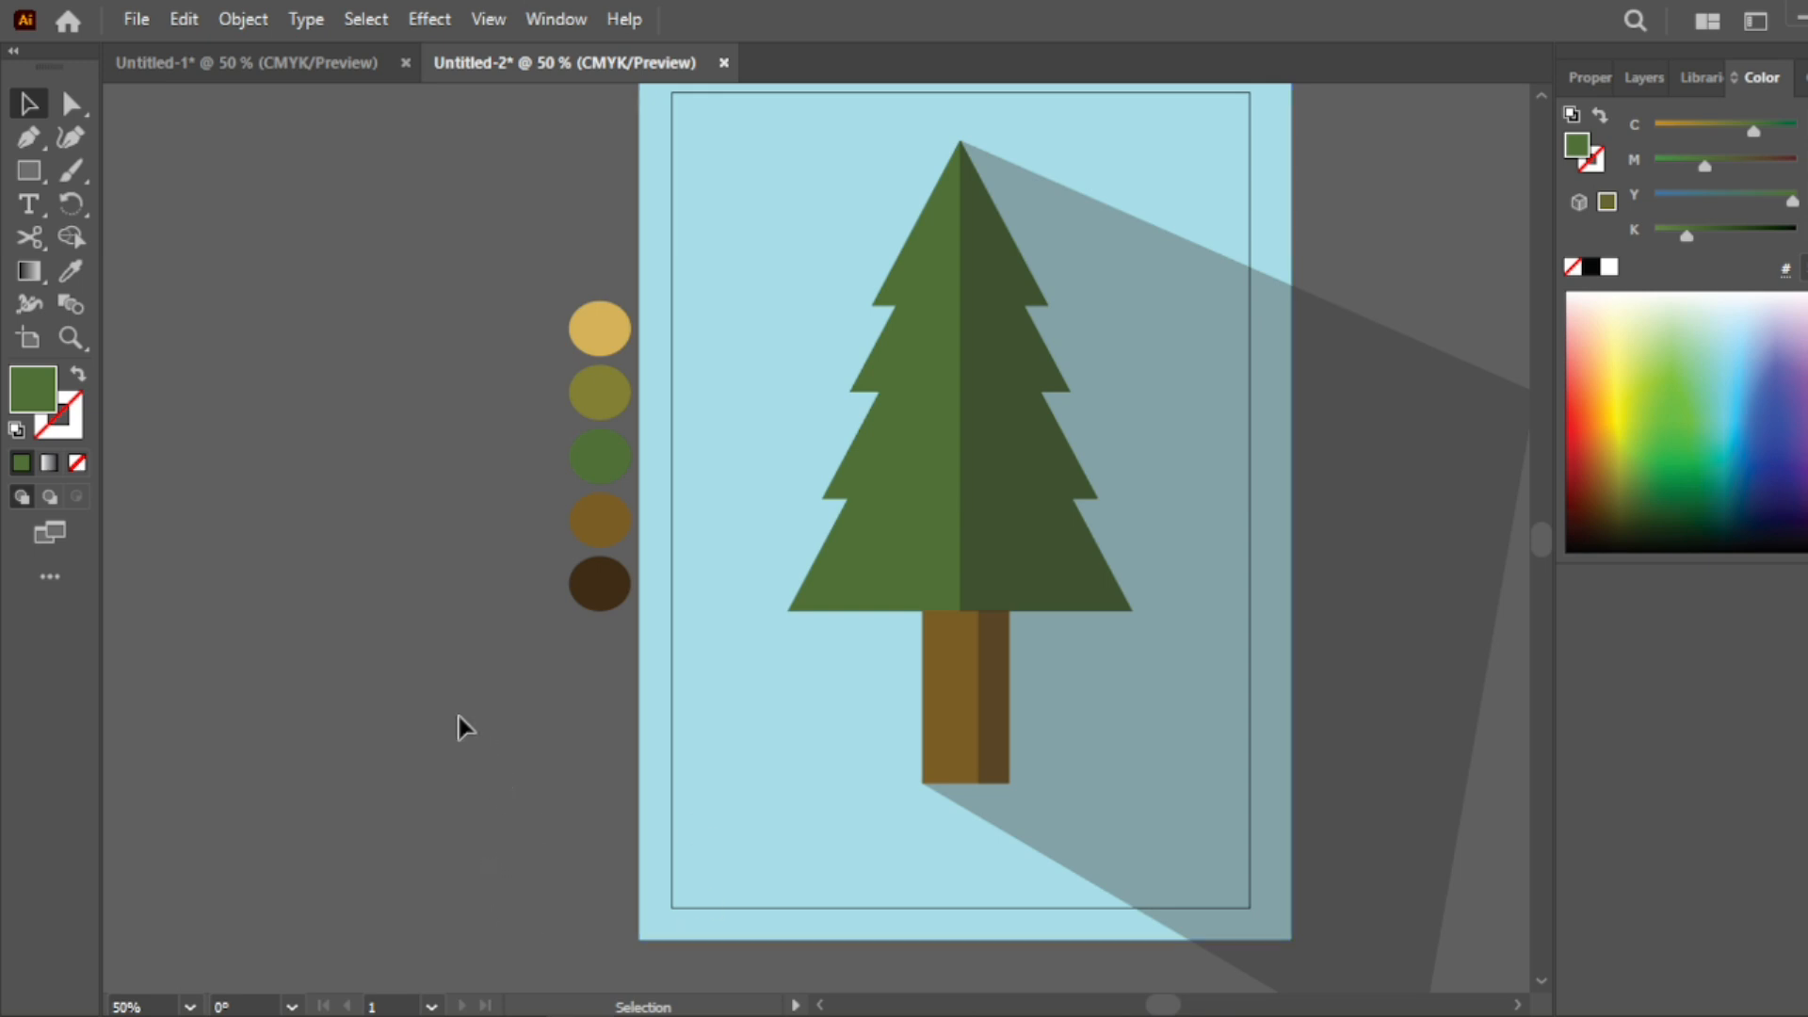
Examine the recolored tree and its long shadow against the light blue background, both as a whole and close up.
scroll(400, 605, up, 1)
scroll(399, 605, down, 1)
click(1429, 404)
click(1424, 285)
scroll(1423, 284, down, 1)
click(1203, 420)
click(972, 638)
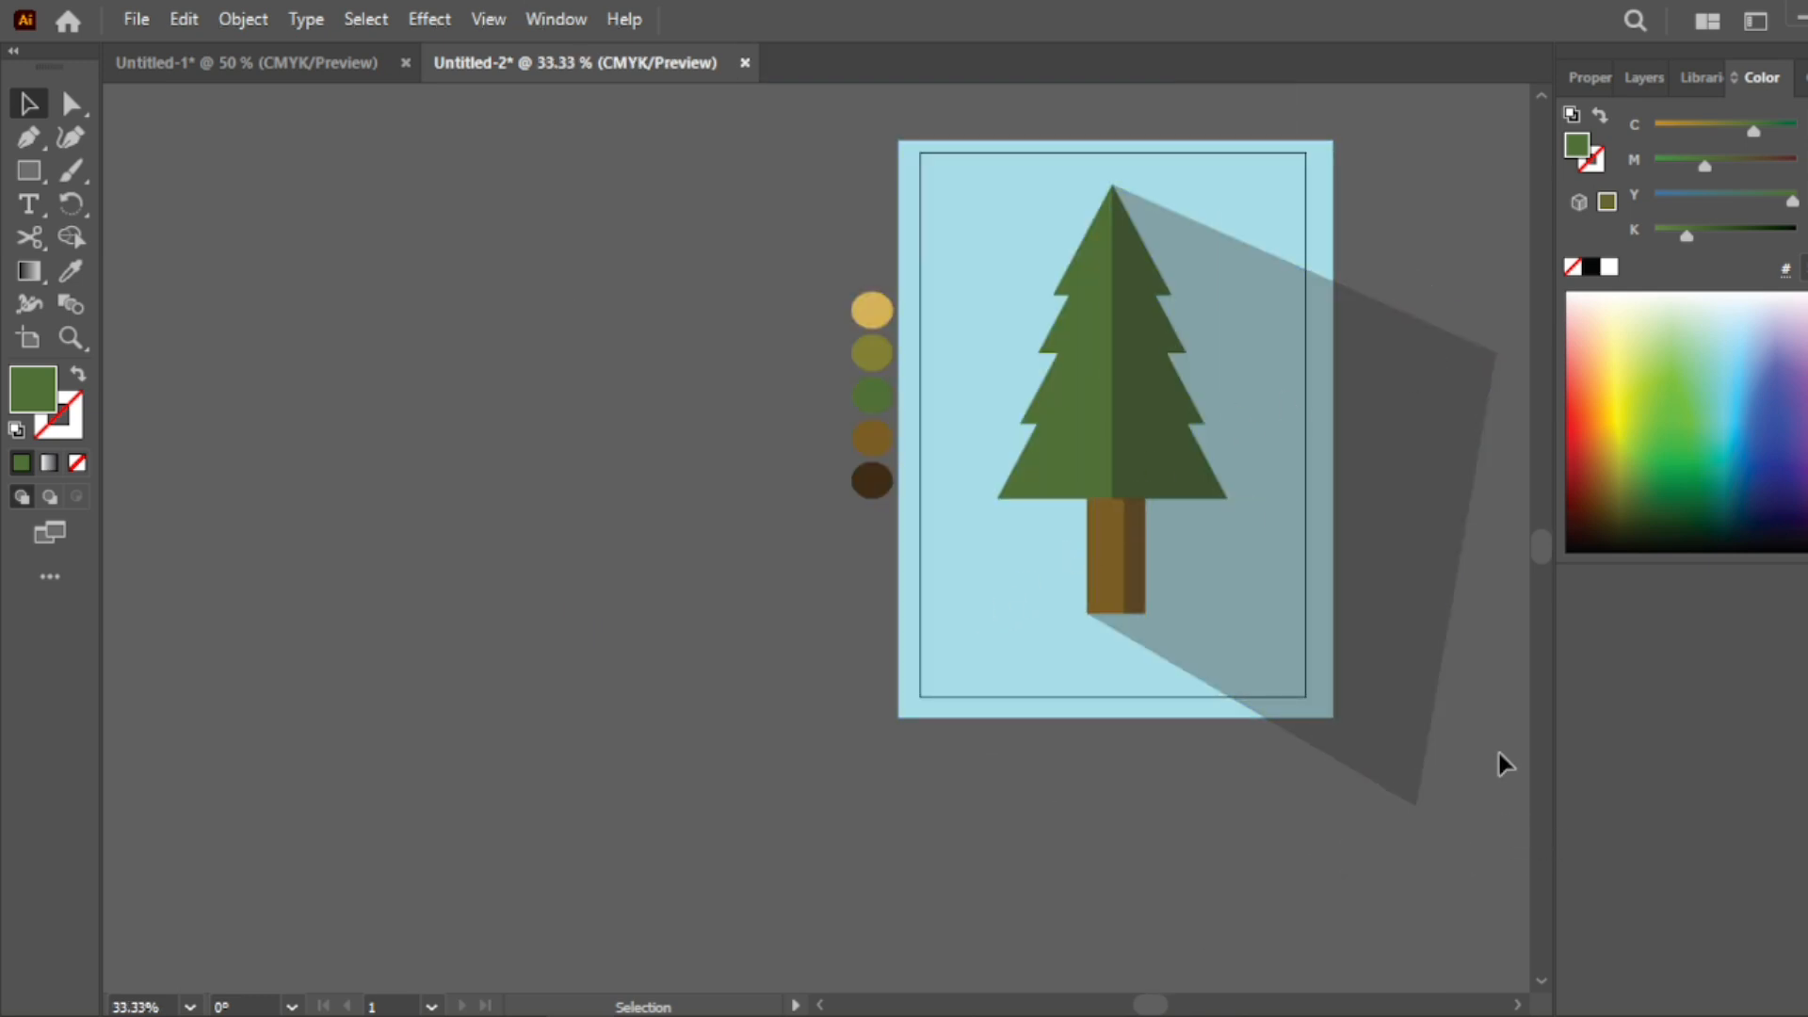
scroll(1481, 576, up, 2)
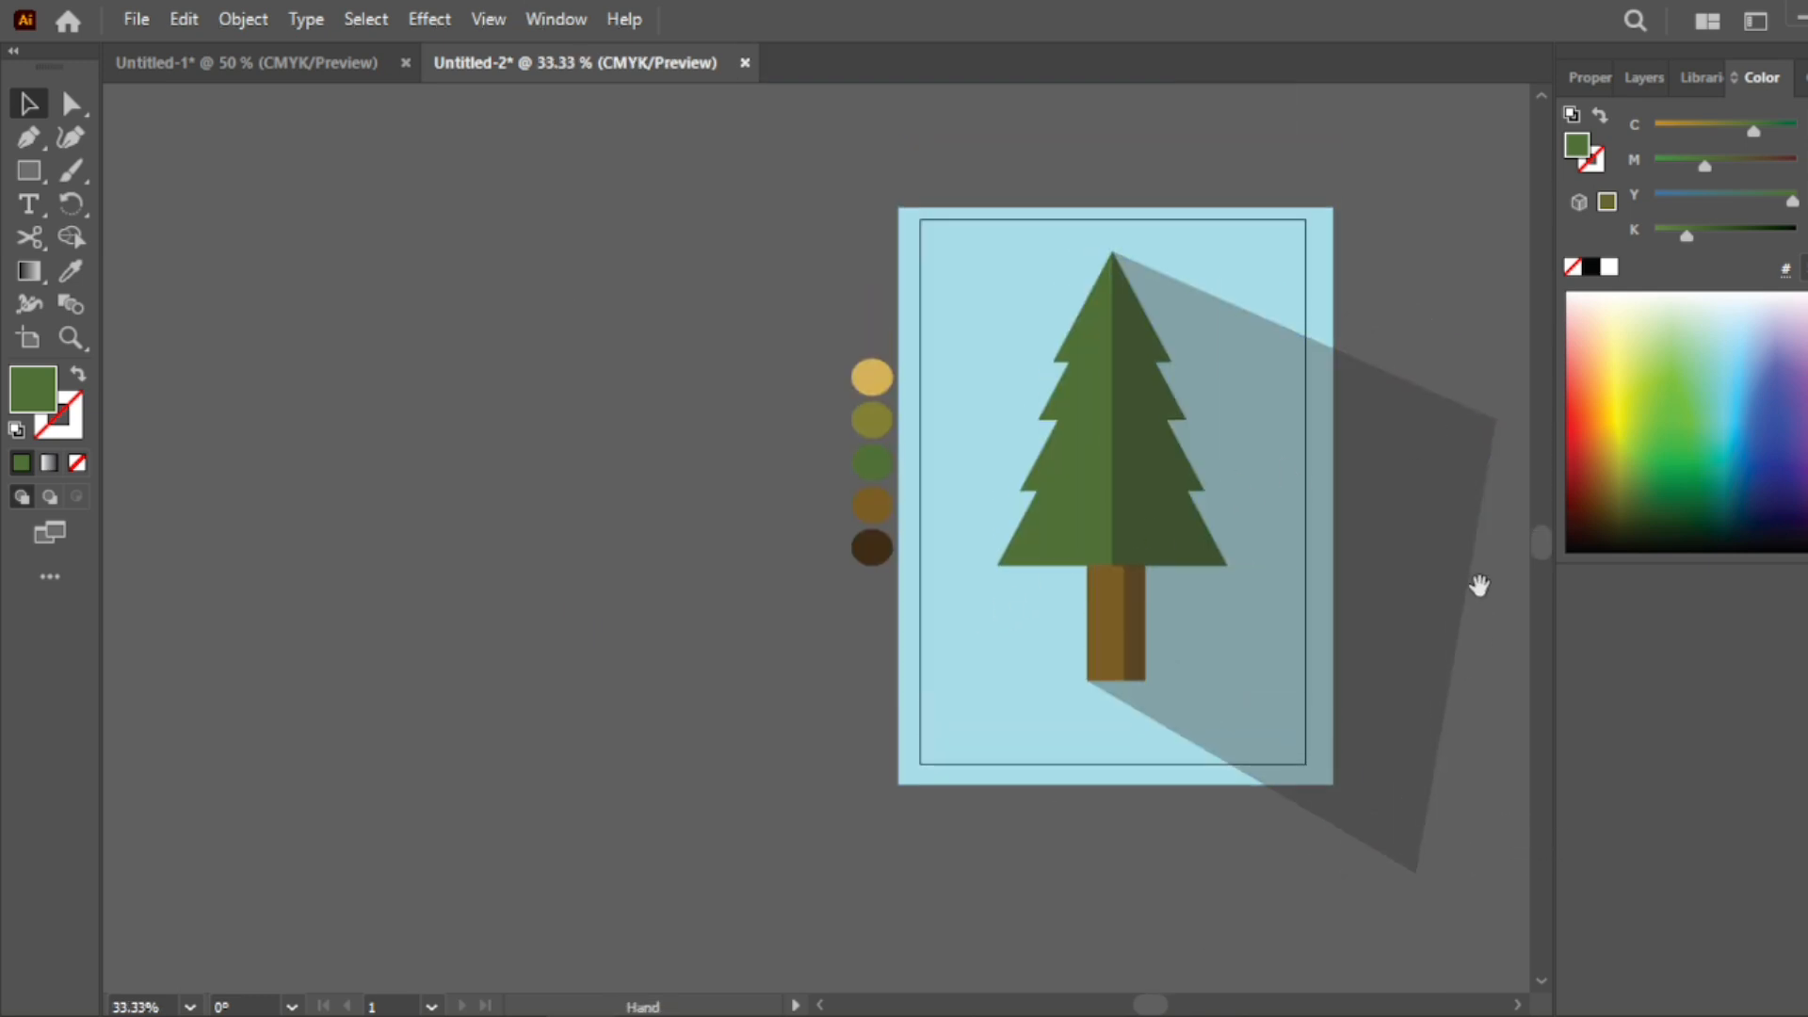
scroll(1486, 618, up, 1)
scroll(1490, 624, up, 1)
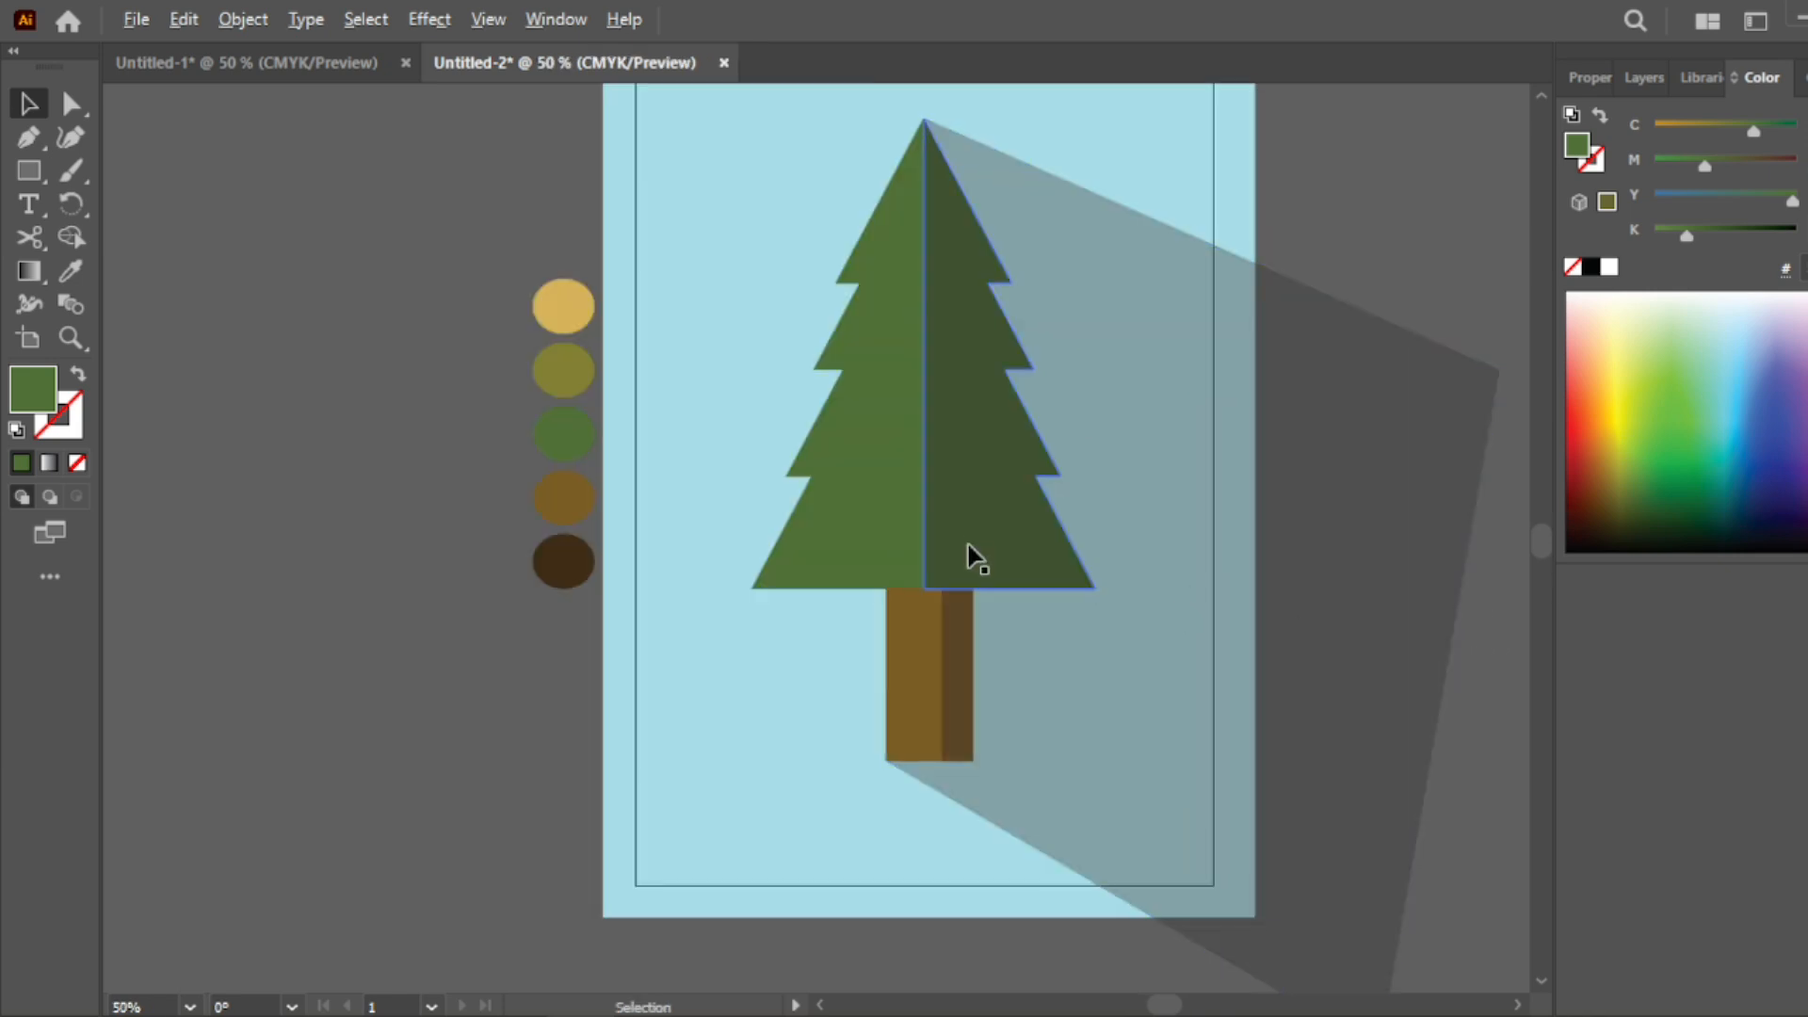